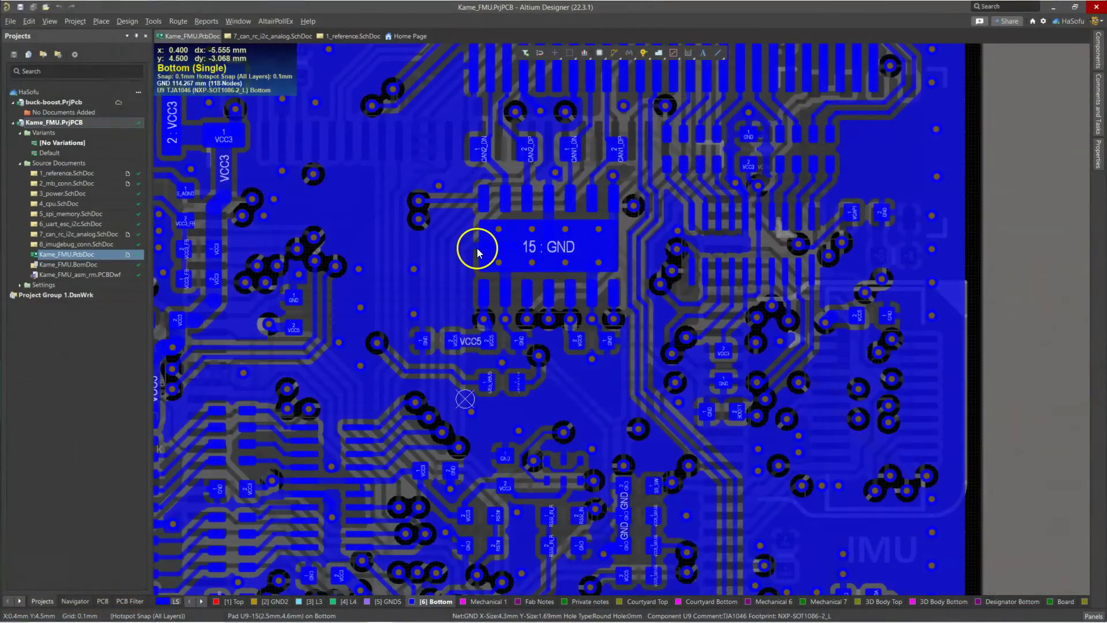
In the PCB panel's All Nets list, highlight the FMU_XTAL_IN net and zoom to pad C41-1.
right_click_drag(477, 252, 444, 292)
scroll(444, 297, "down", 4, "ctrl")
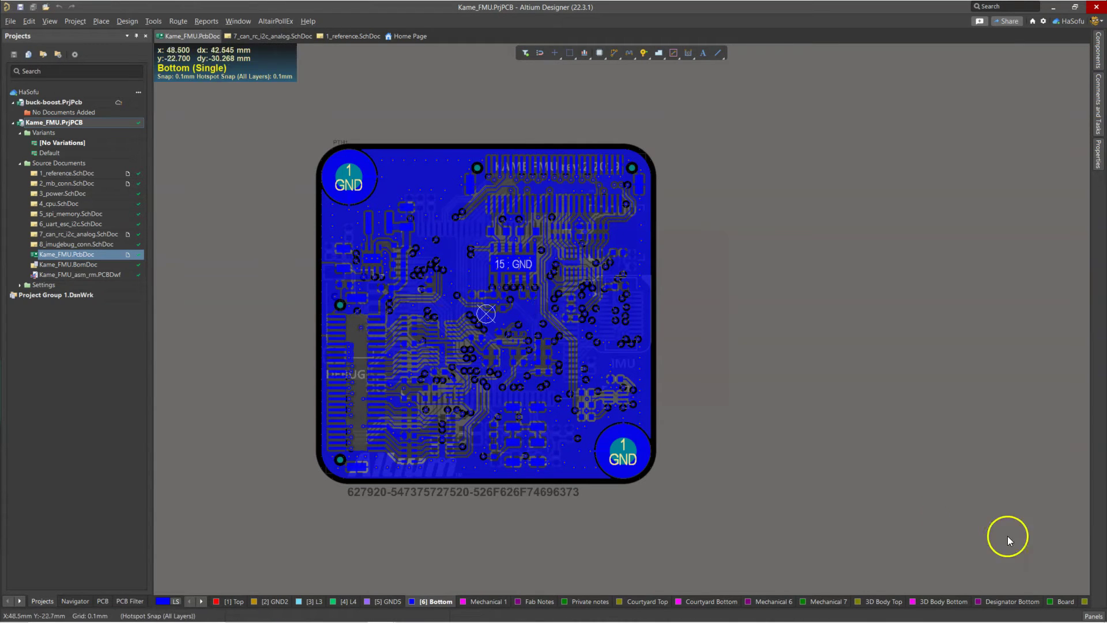
left_click(1093, 616)
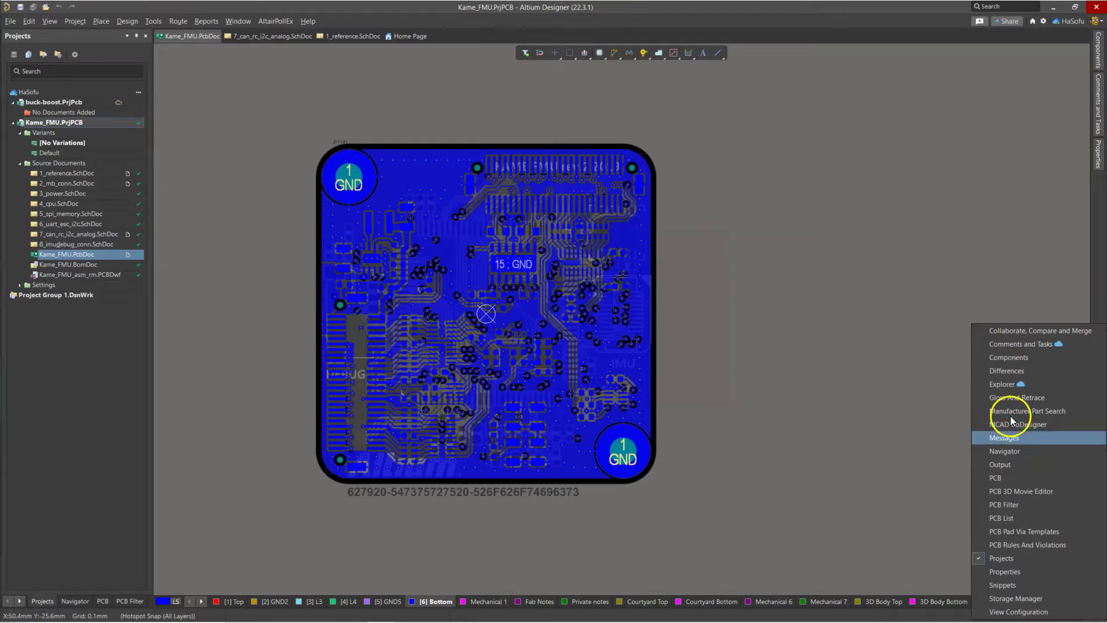
left_click(1008, 478)
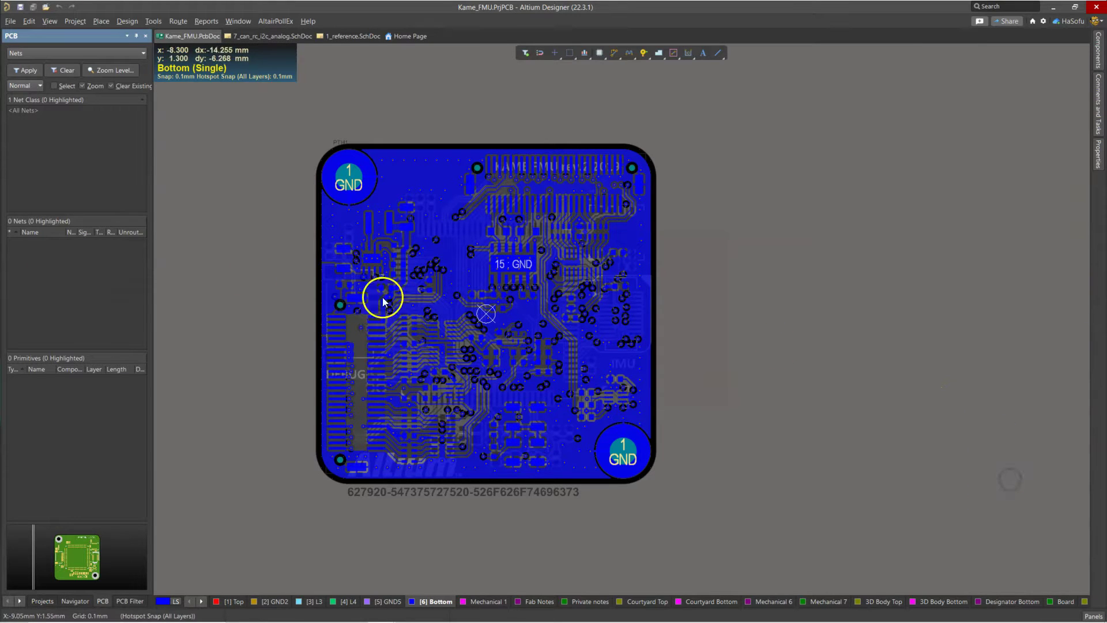
left_click(45, 111)
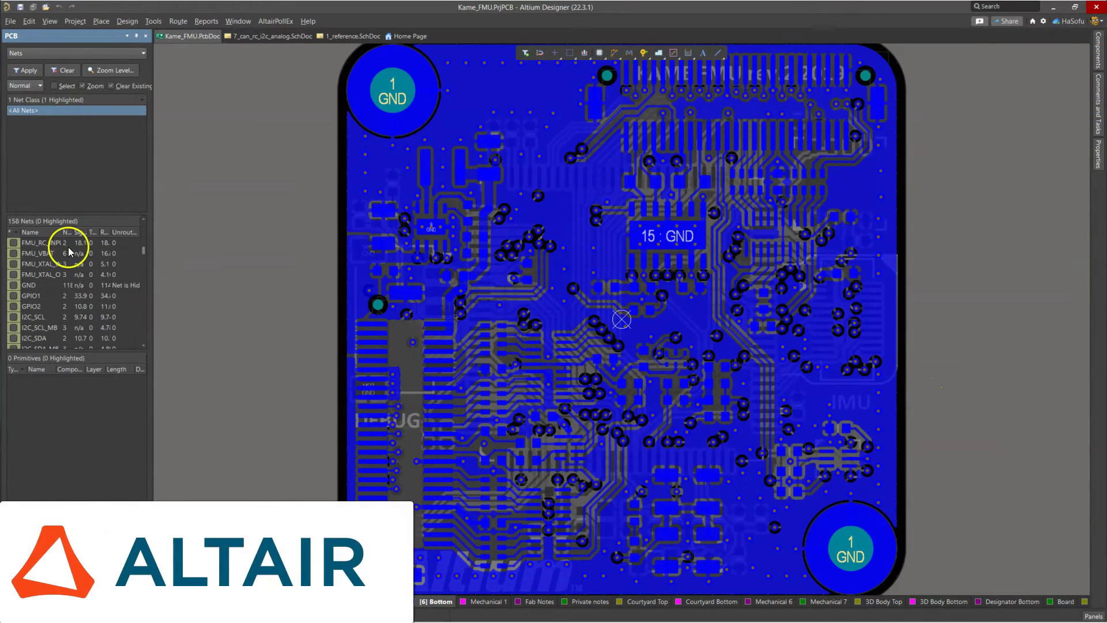
left_click(54, 264)
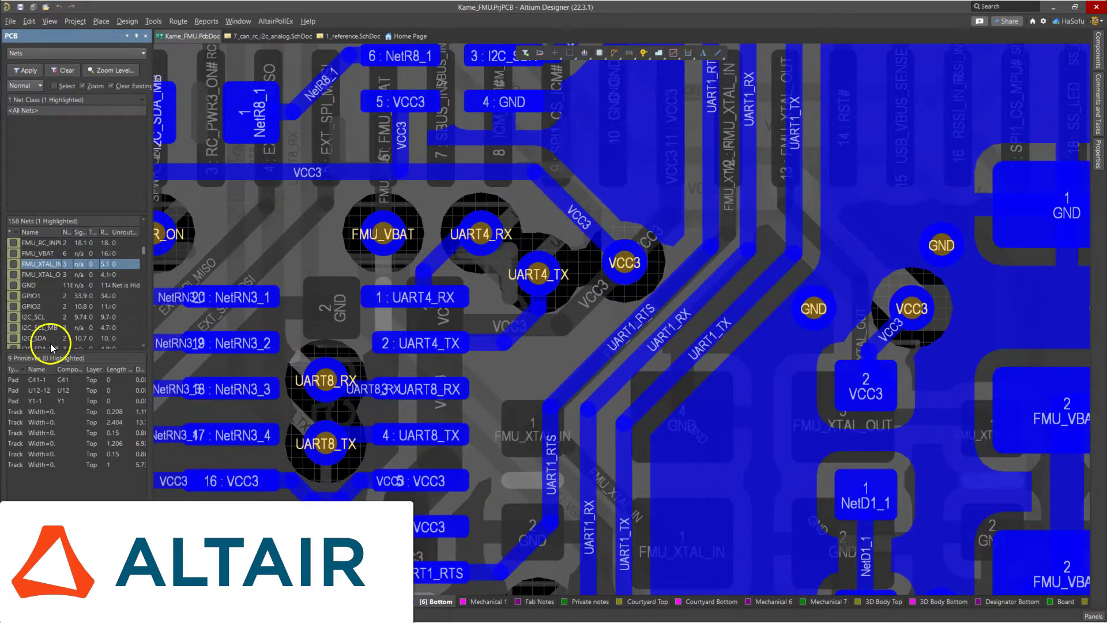
left_click(42, 380)
left_click(273, 21)
Launch Altair PollEx from the design and dismiss the not-installed warning.
left_click(279, 33)
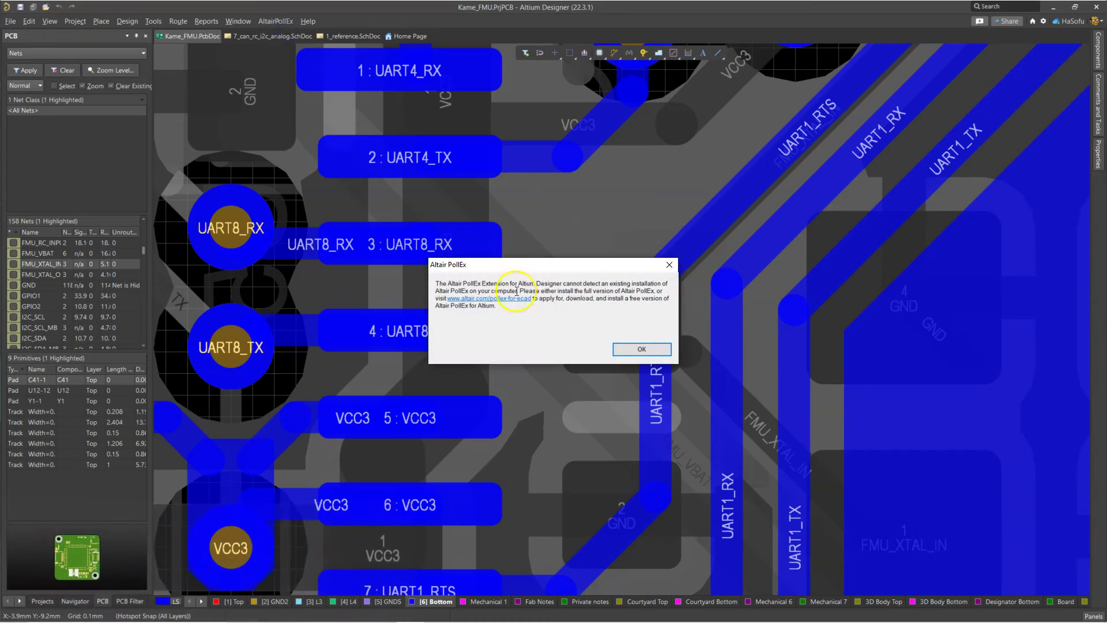
left_click_drag(561, 264, 405, 263)
left_click(487, 348)
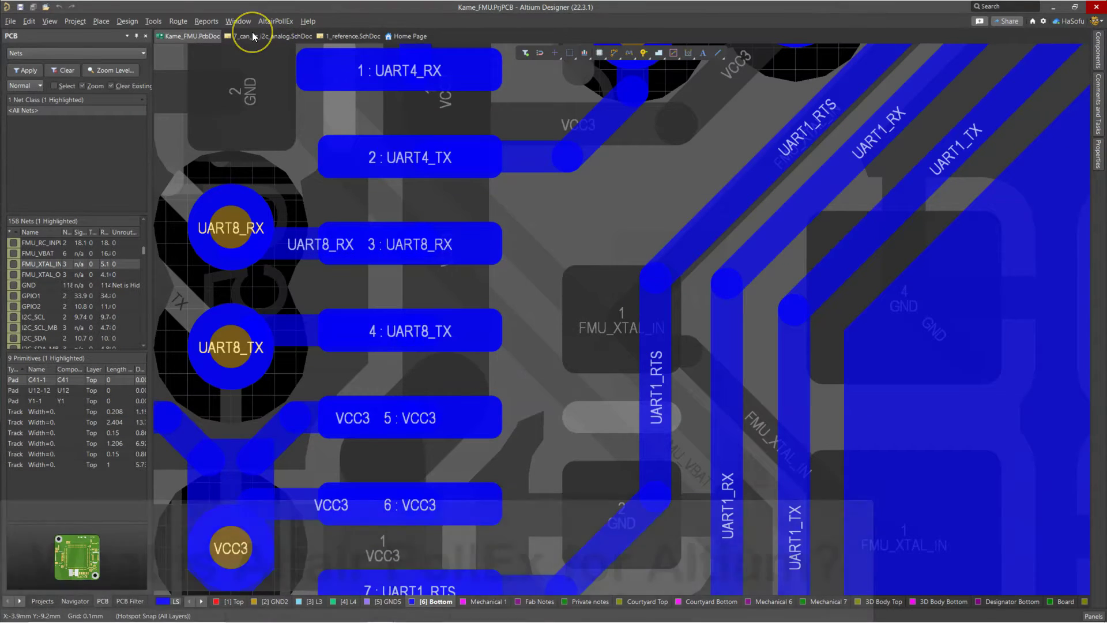
Bring up the user account options dropdown.
left_click(264, 23)
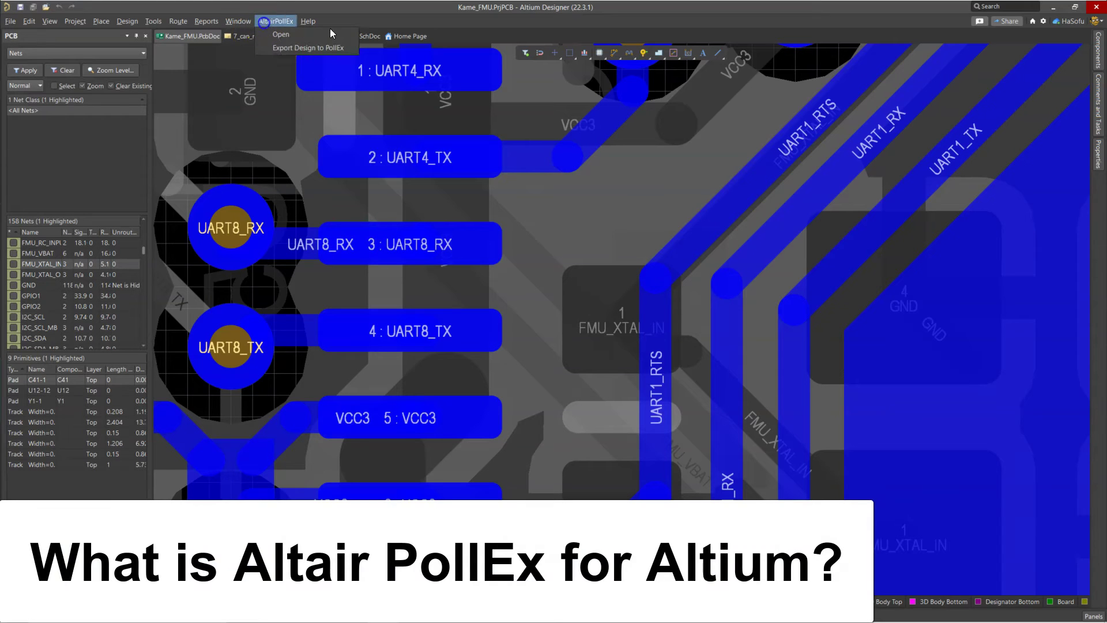
left_click(268, 23)
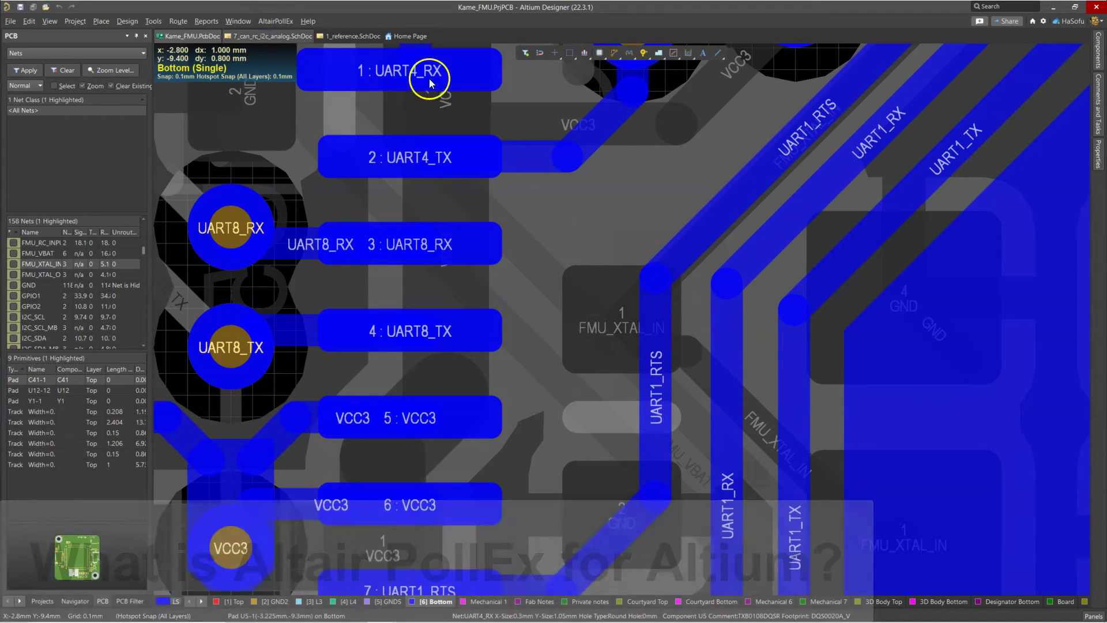
left_click(1067, 23)
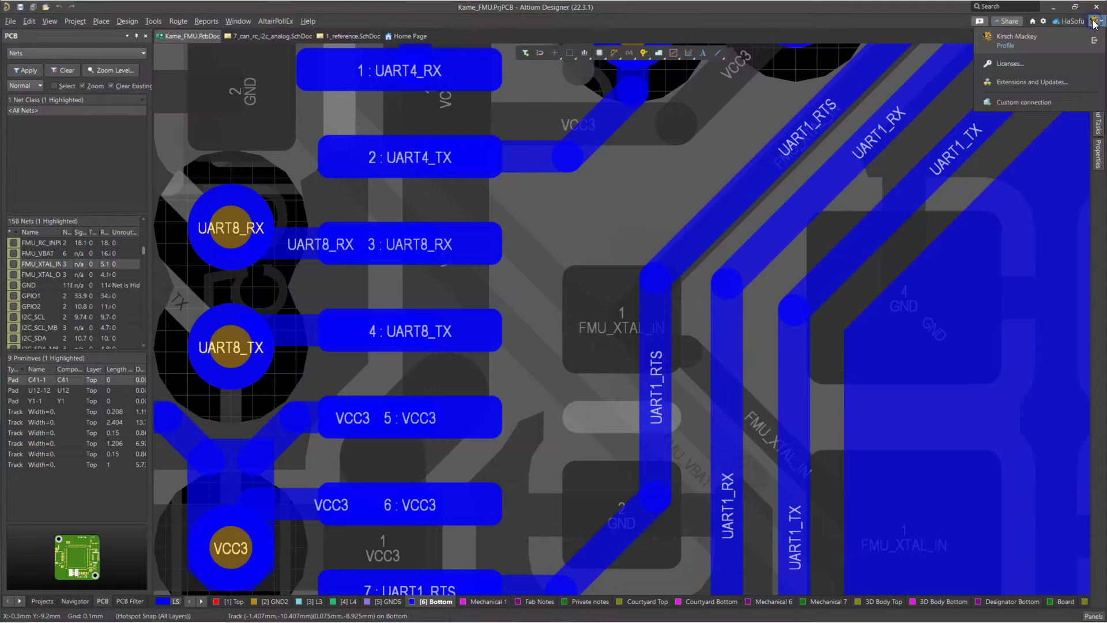
Check AltairPollEx among the installed extensions in Extensions and Updates, then switch to Purchased.
left_click(1015, 82)
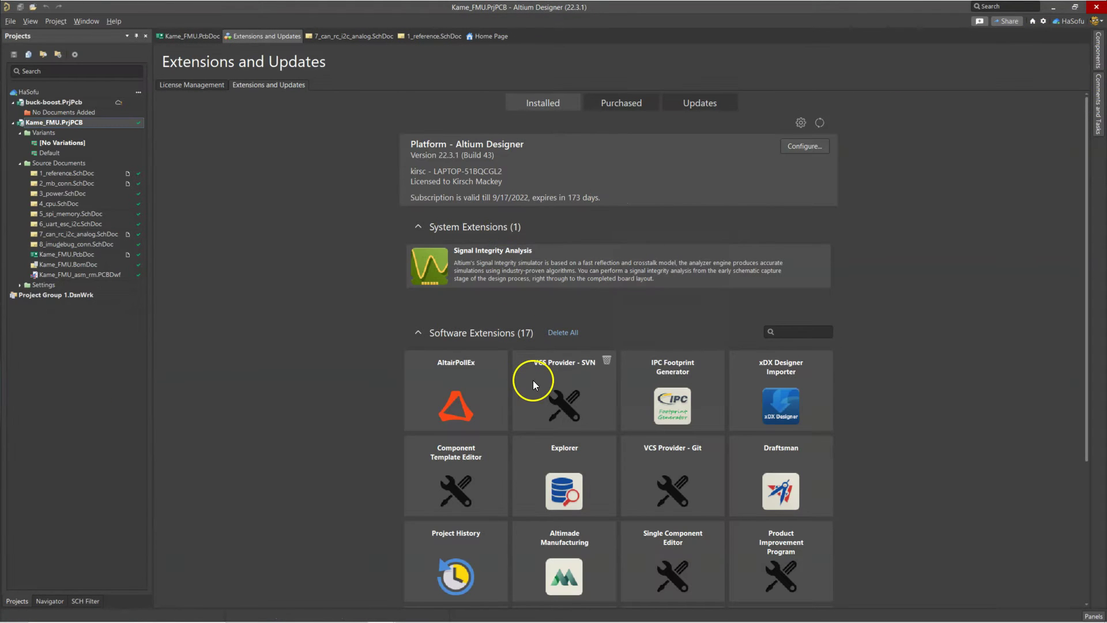
scroll(576, 468, "down", 3)
left_click(809, 179)
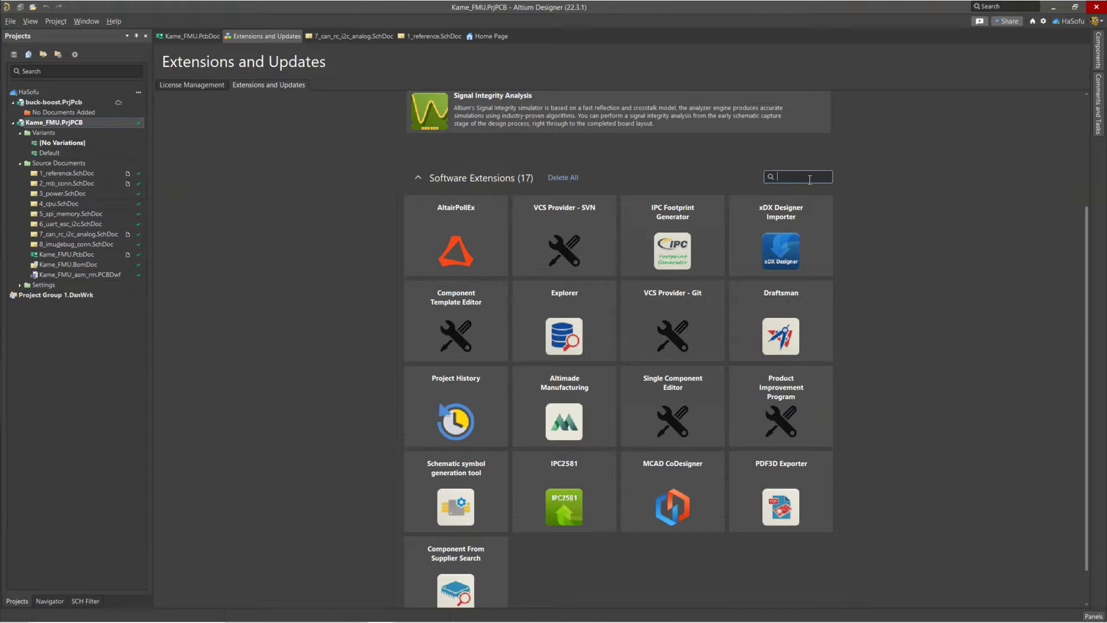
mouse_move(453, 236)
scroll(365, 192, "up", 3)
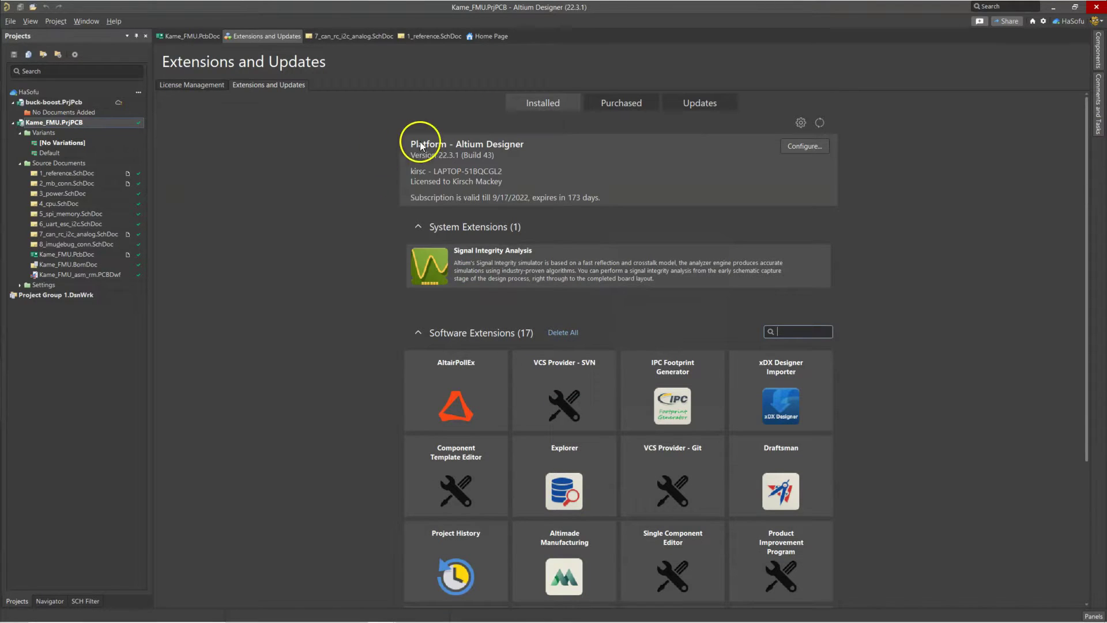
left_click(614, 102)
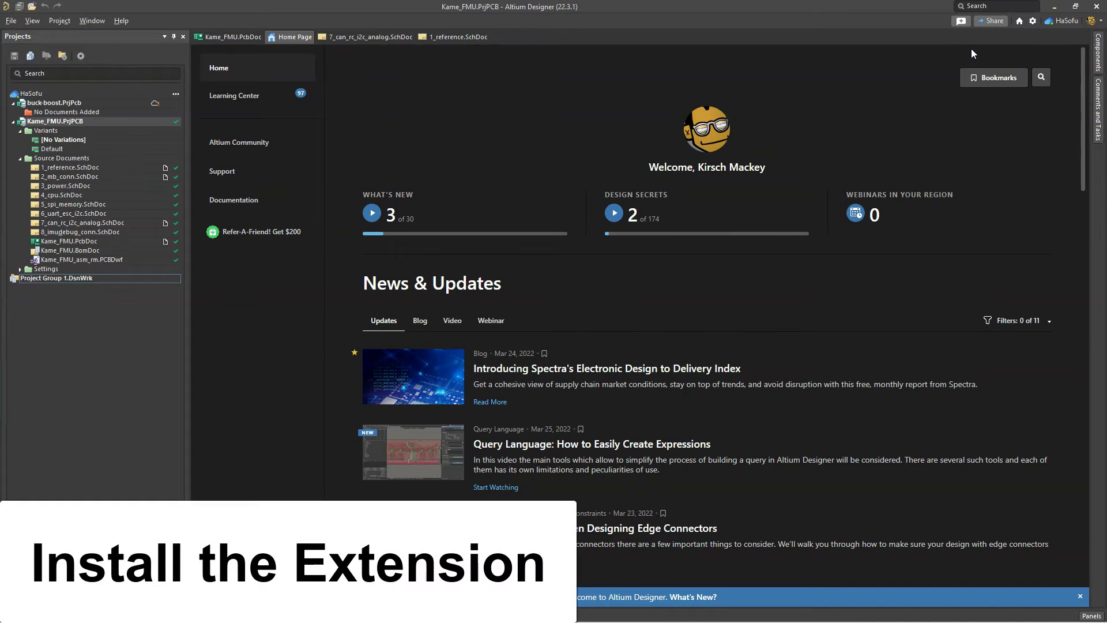
Download the AltairPollEx extension from the Purchased list in Extensions and Updates.
left_click(1092, 21)
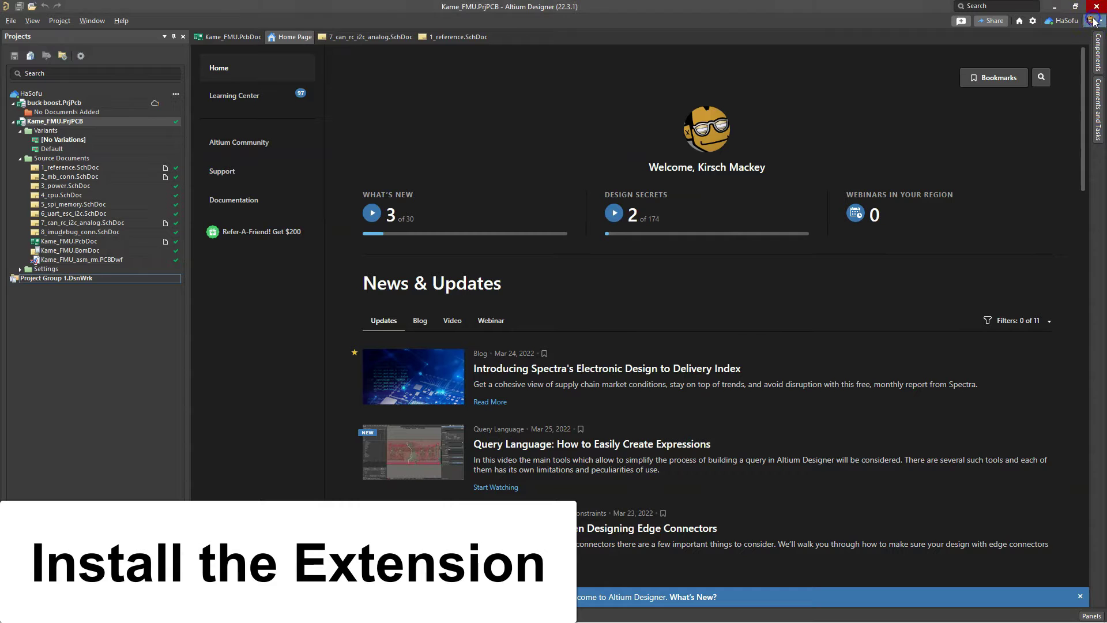
left_click(1057, 82)
left_click(369, 304)
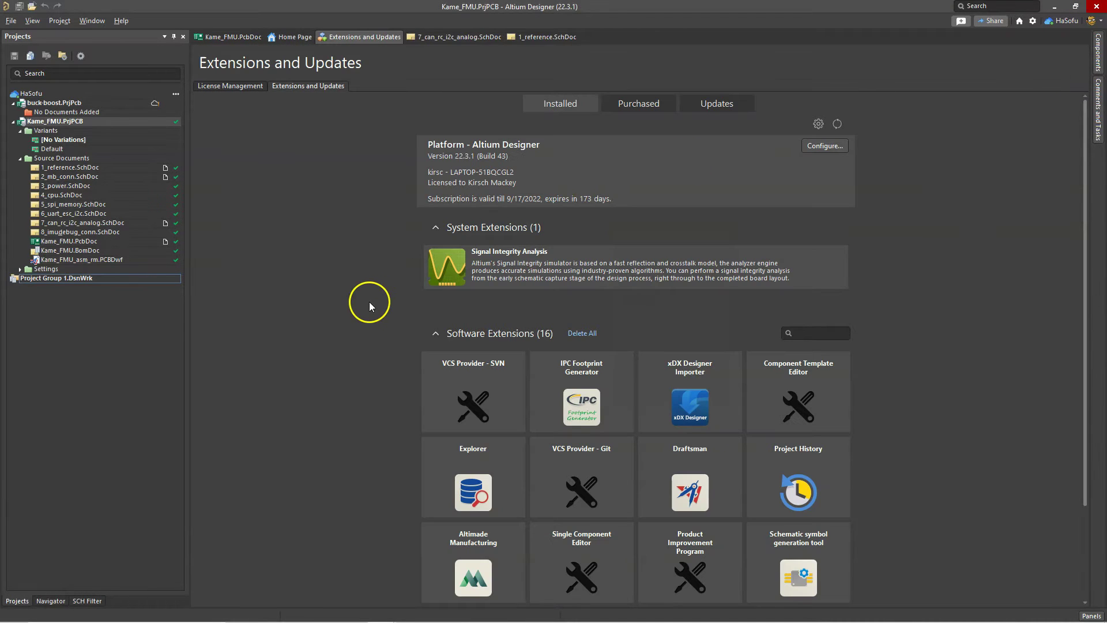
left_click(660, 103)
left_click(718, 202)
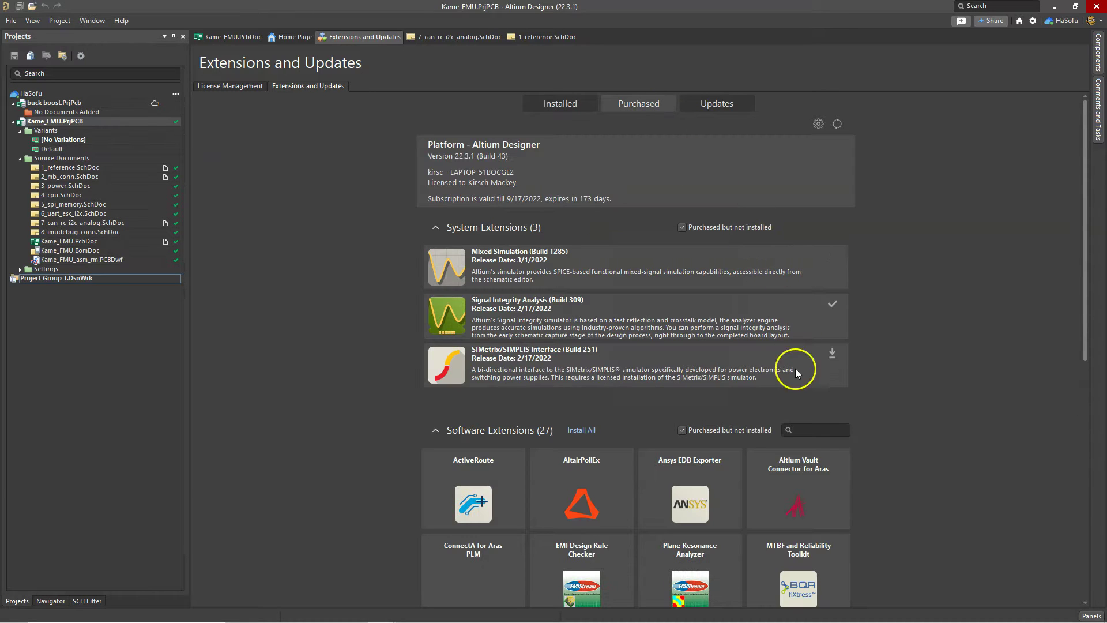
scroll(588, 469, "down", 5)
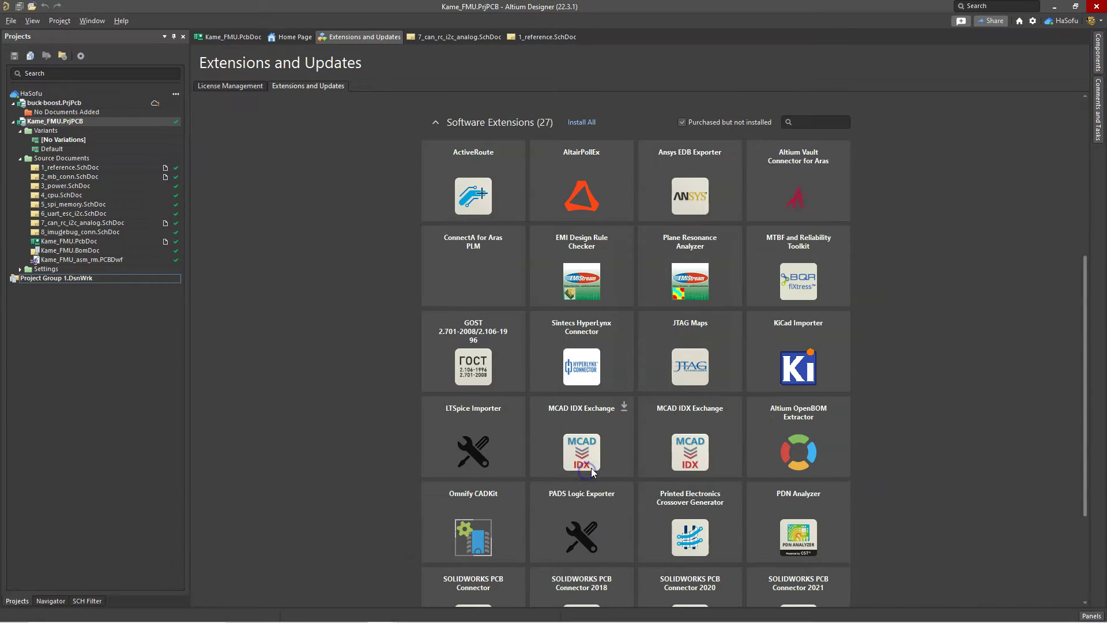
left_click(621, 151)
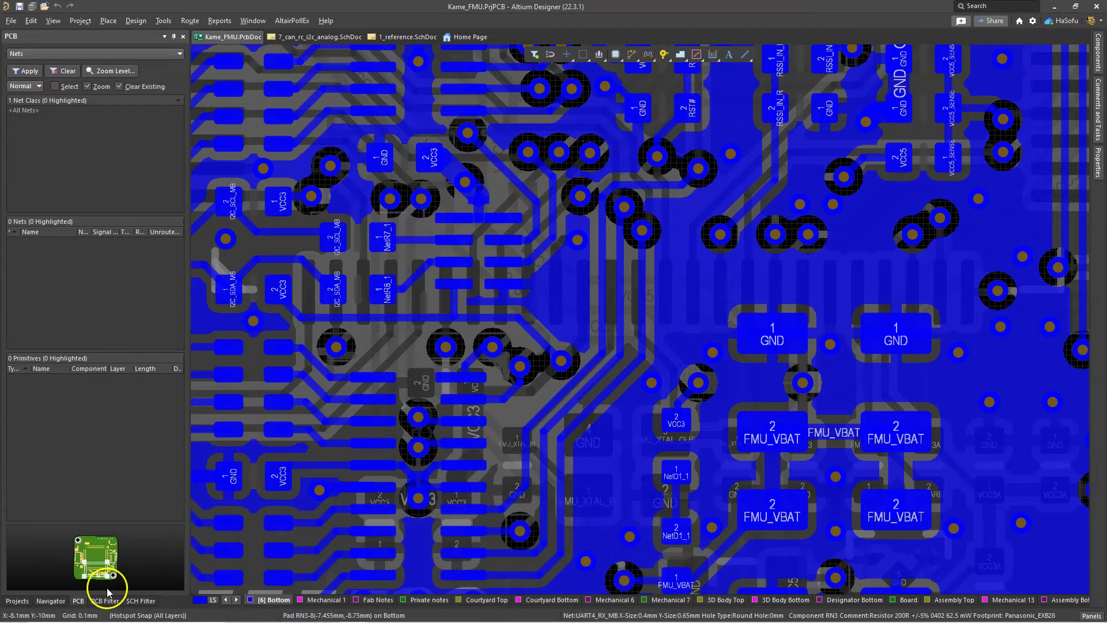
Select the Kame_FMU.PcbDoc board document in the project tree.
left_click(9, 603)
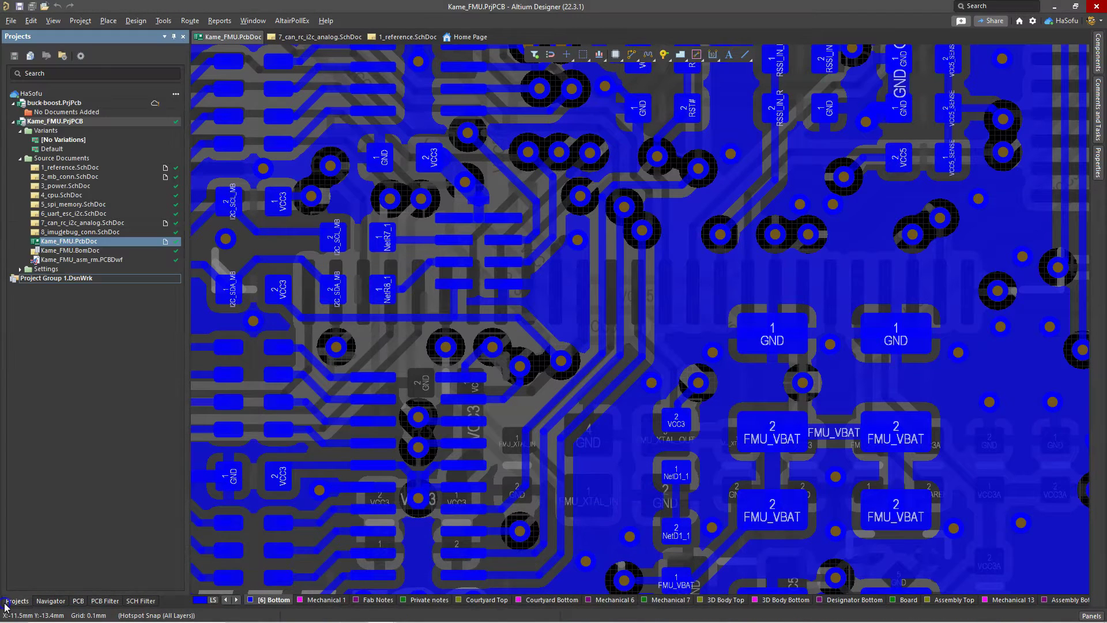
left_click(100, 242)
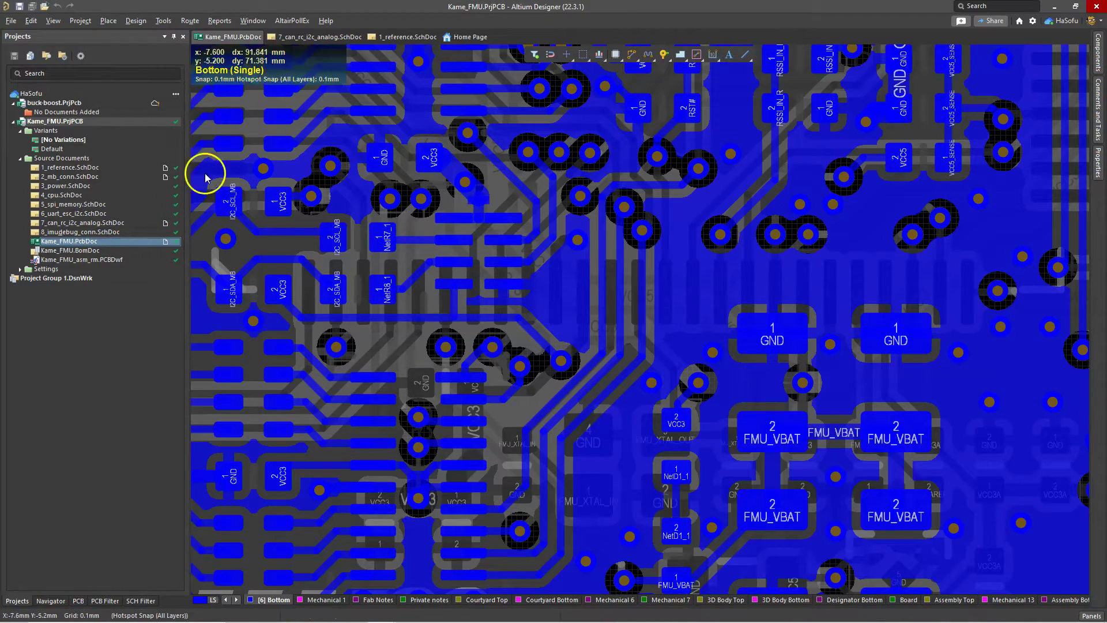
scroll(415, 161, "down", 3, "ctrl")
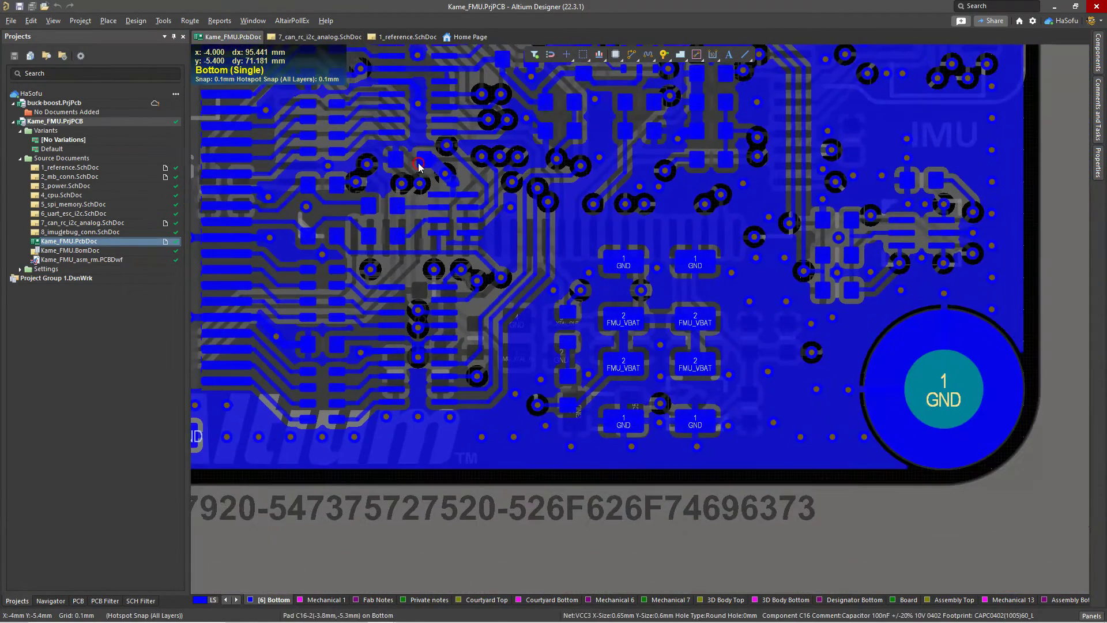
right_click_drag(458, 260, 483, 329)
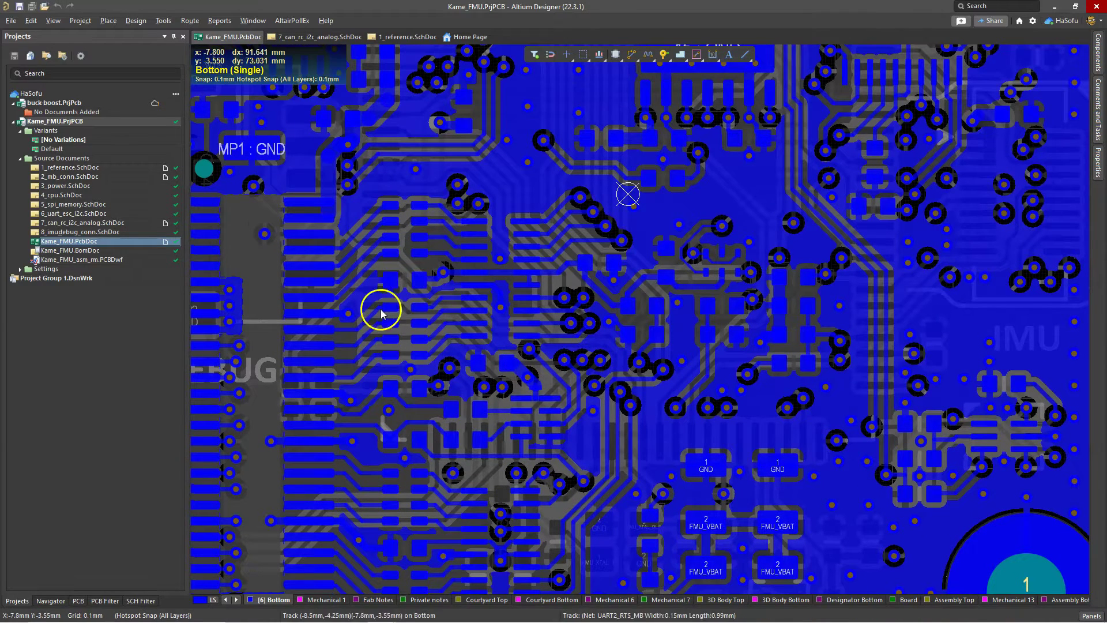
Export the design to PollEx and follow the altair.com download link in the error.
left_click(286, 21)
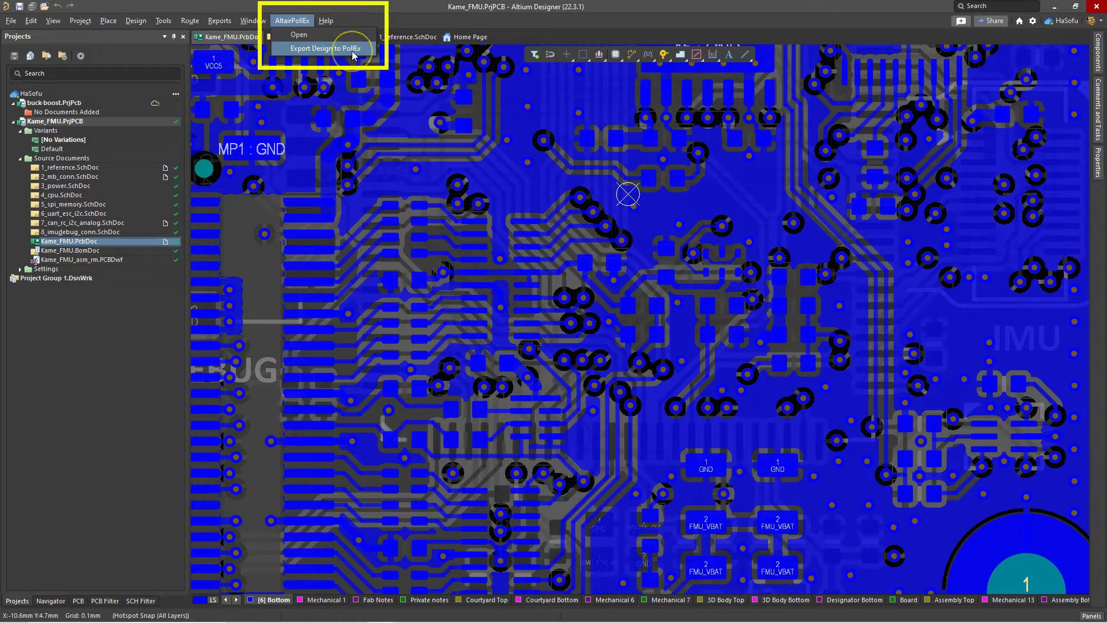
left_click(330, 50)
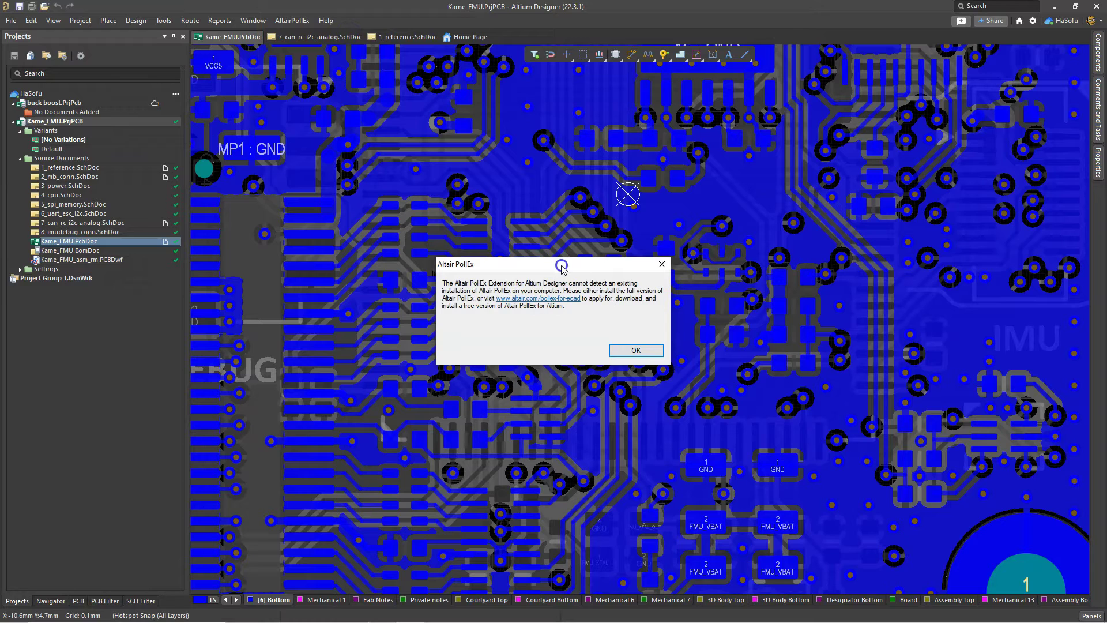
left_click_drag(562, 267, 369, 263)
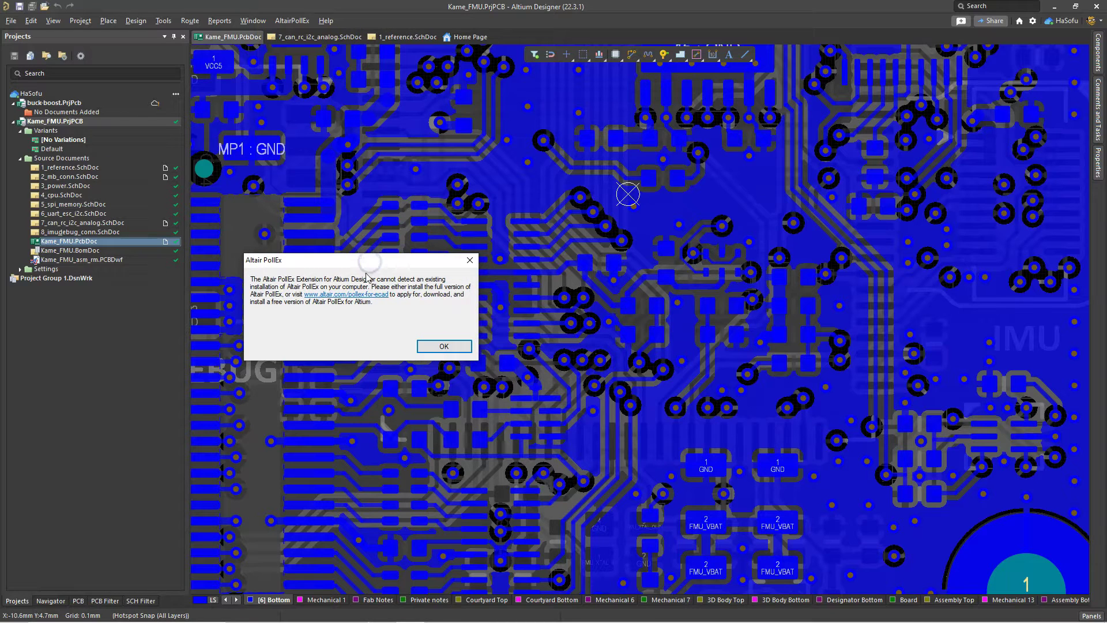
left_click(344, 300)
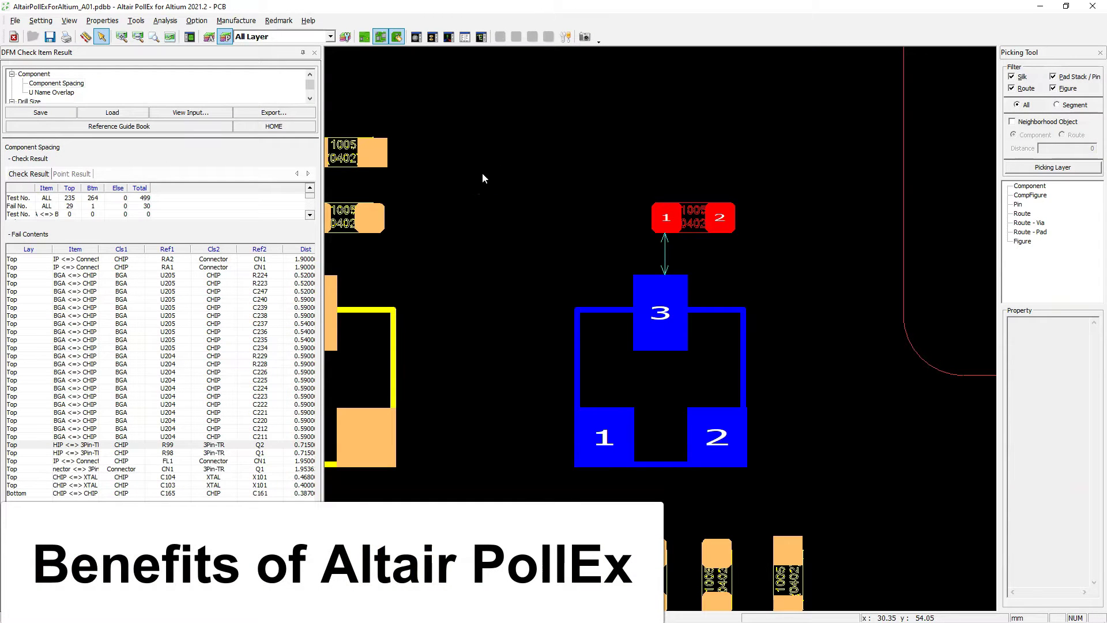
Browse the markup and Manufacture menus and zoom out to the whole board outline.
key("Page_Up")
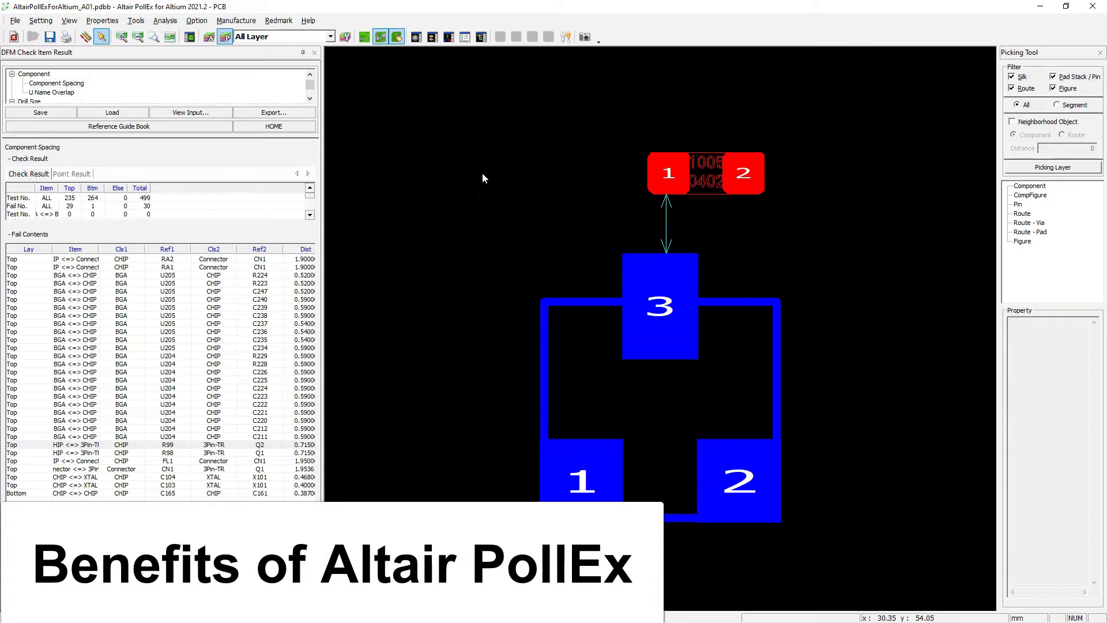
left_click(269, 22)
left_click(229, 22)
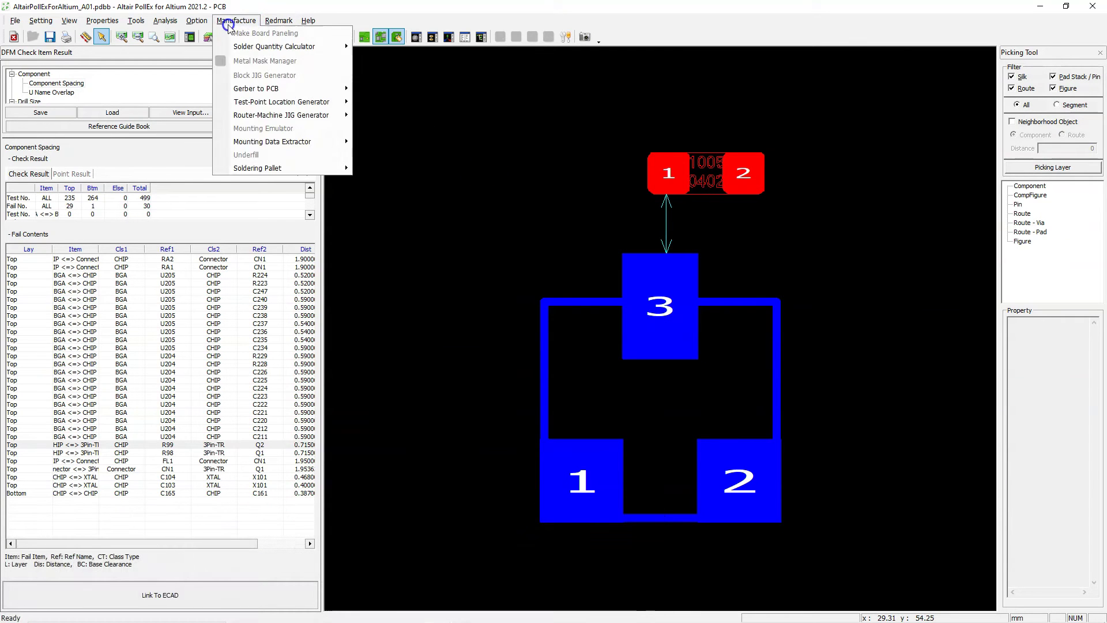
left_click(229, 23)
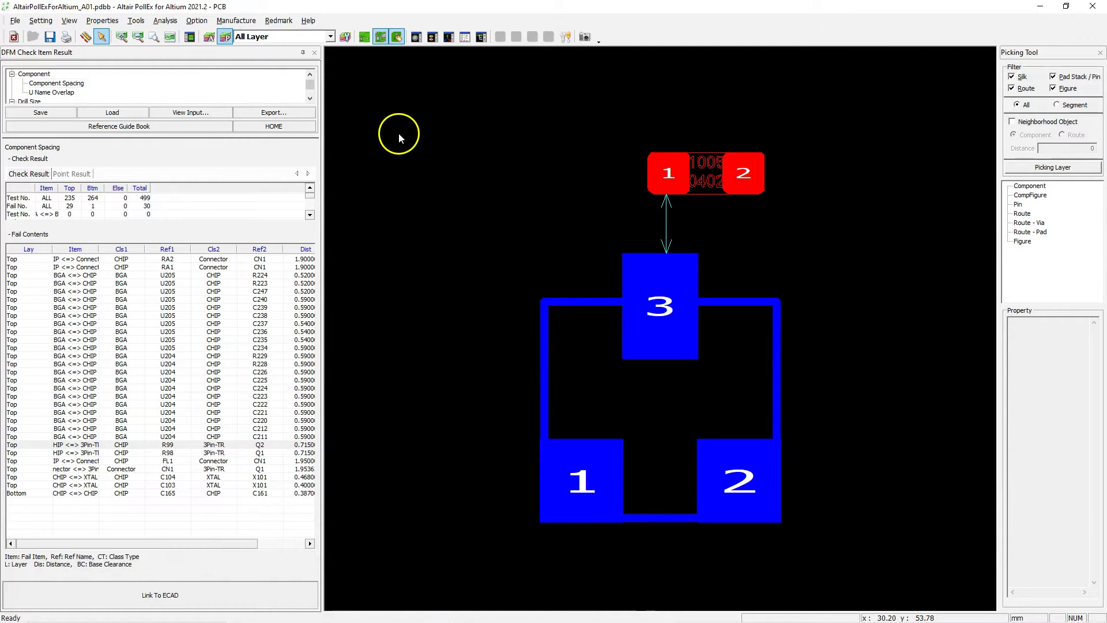
scroll(474, 205, "down", 5)
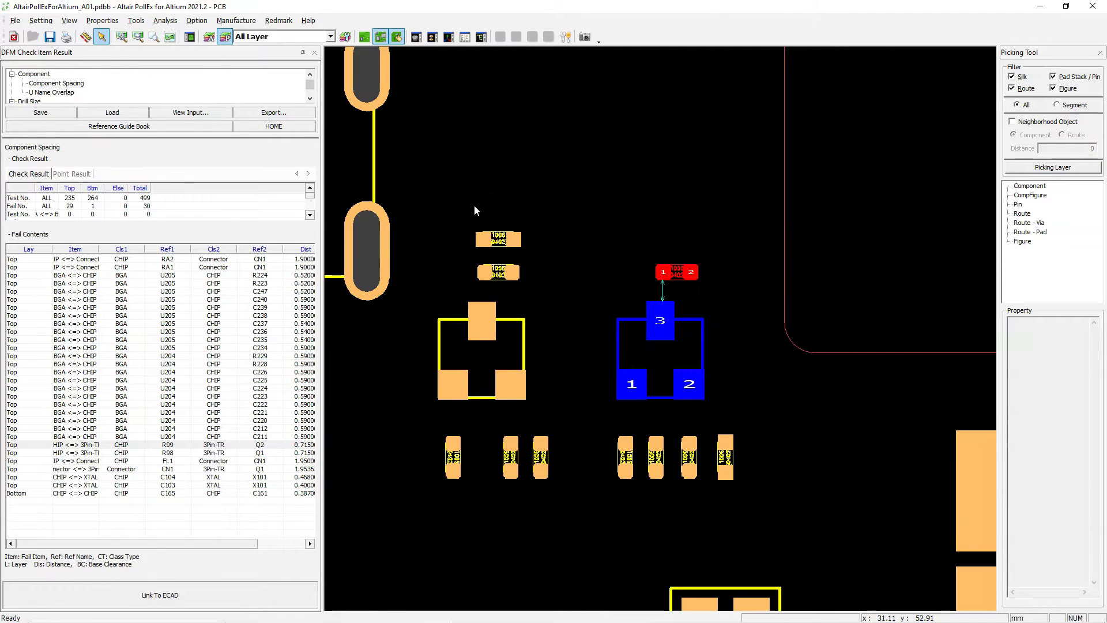
scroll(474, 205, "down", 3)
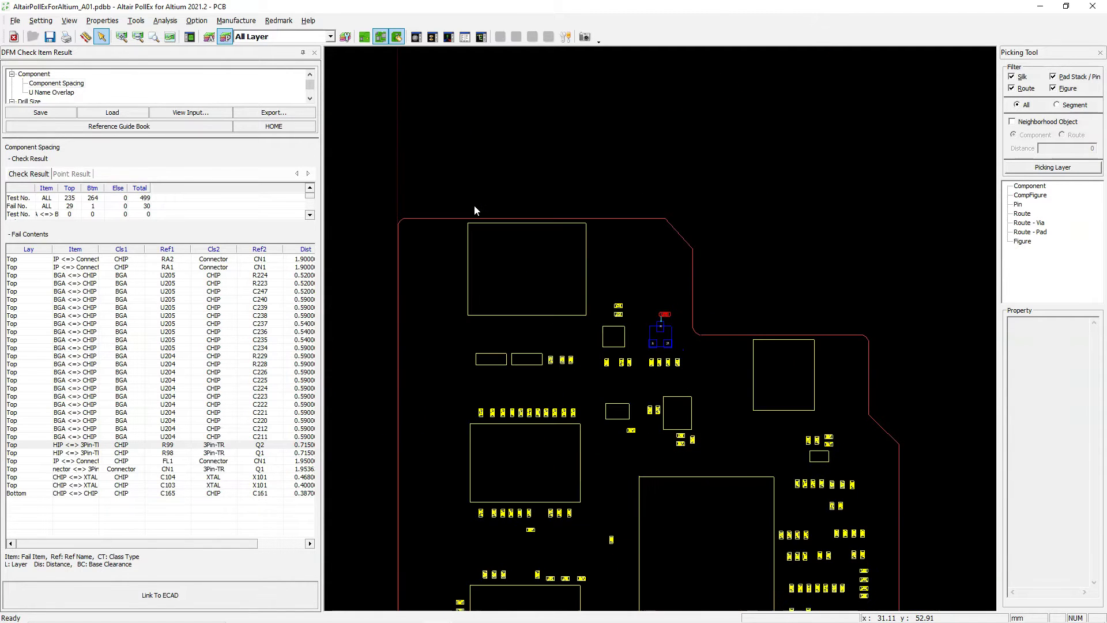
left_click(438, 185)
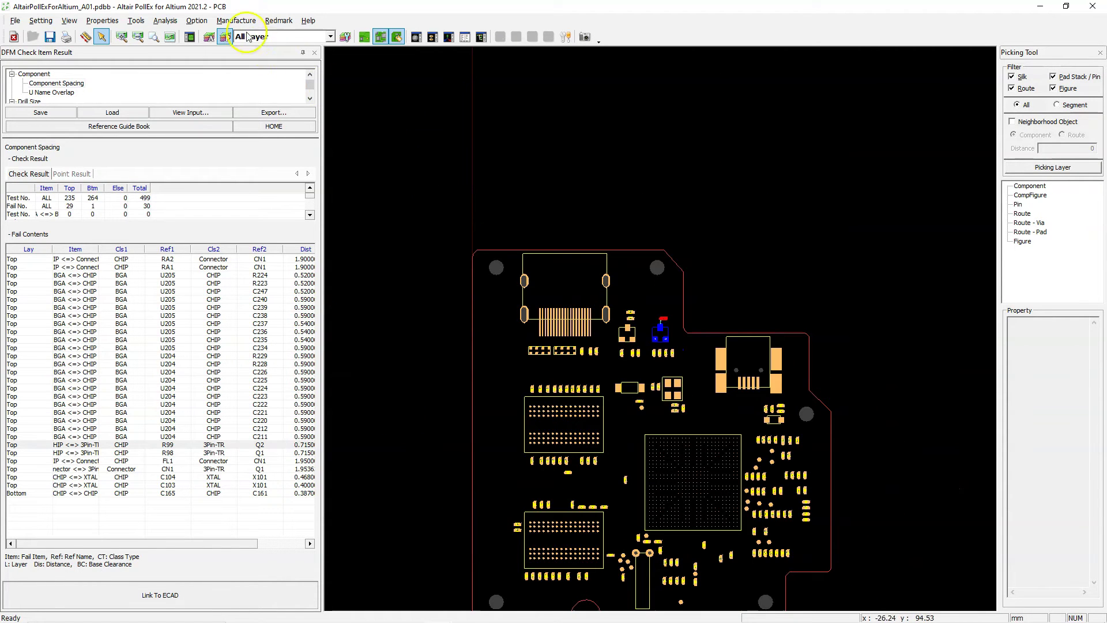
left_click(231, 20)
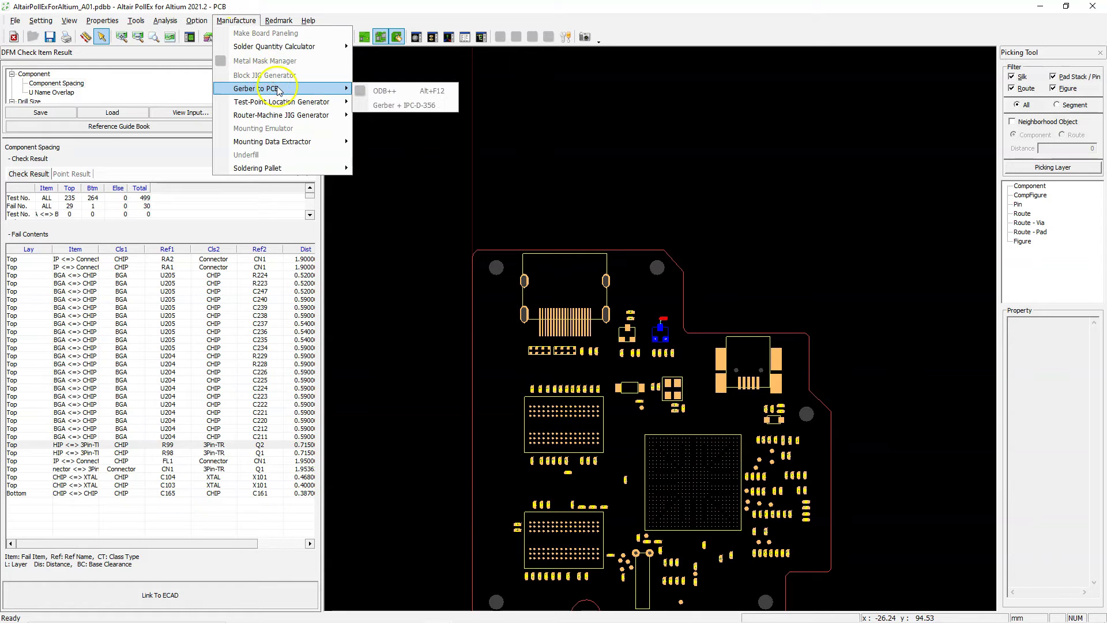
Review Component Spacing failures U205/R223, U204/C226, R99/Q2 and U204/R228.
left_click(281, 284)
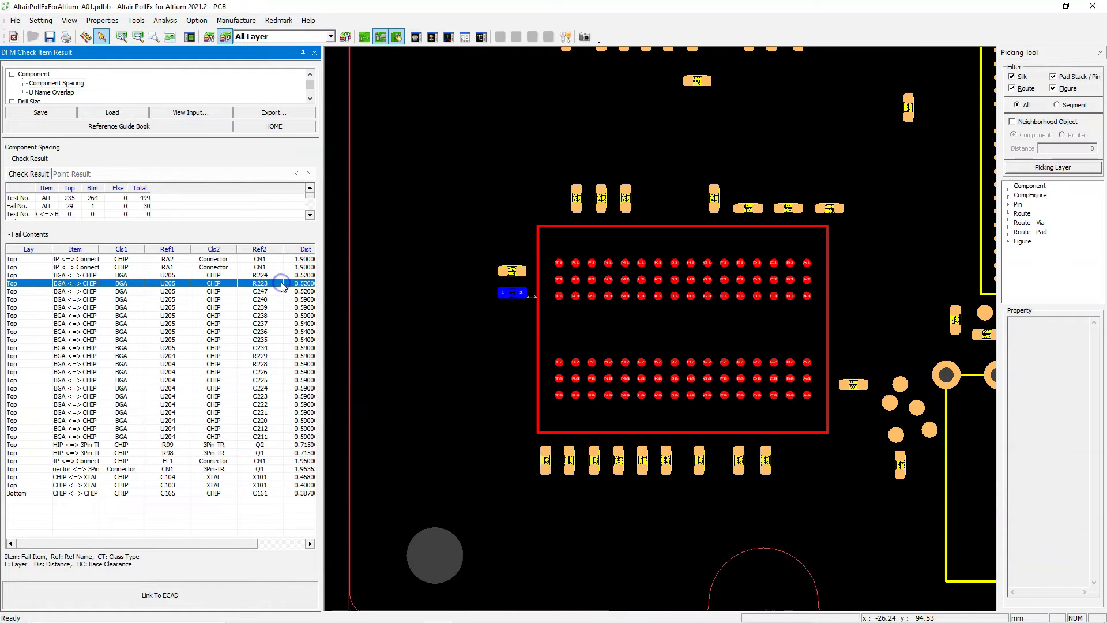
left_click(214, 373)
left_click(209, 446)
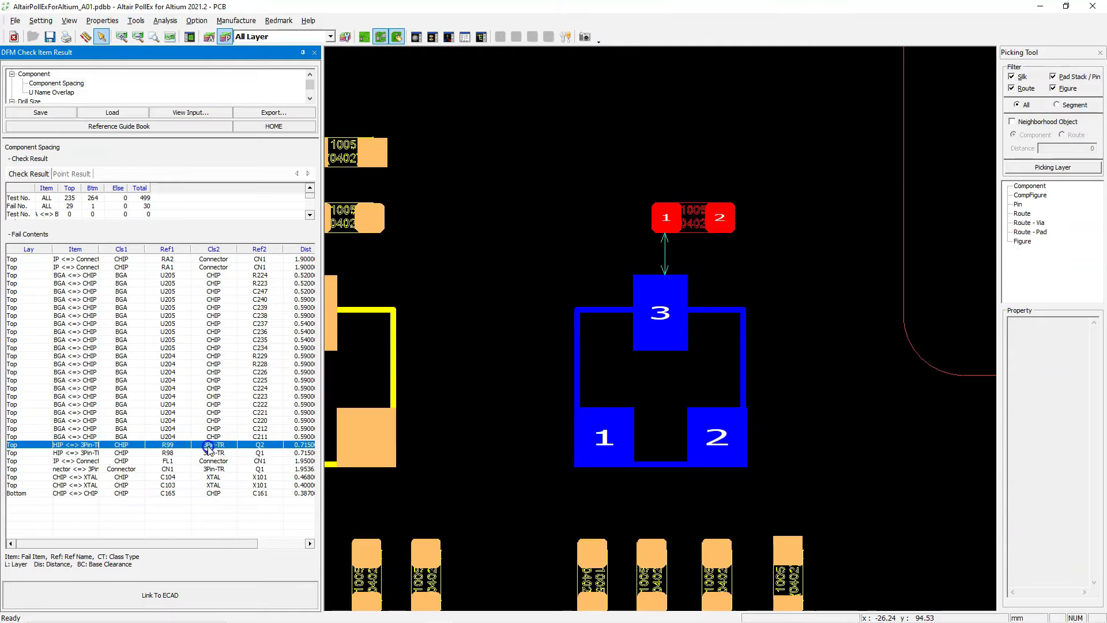
left_click(128, 364)
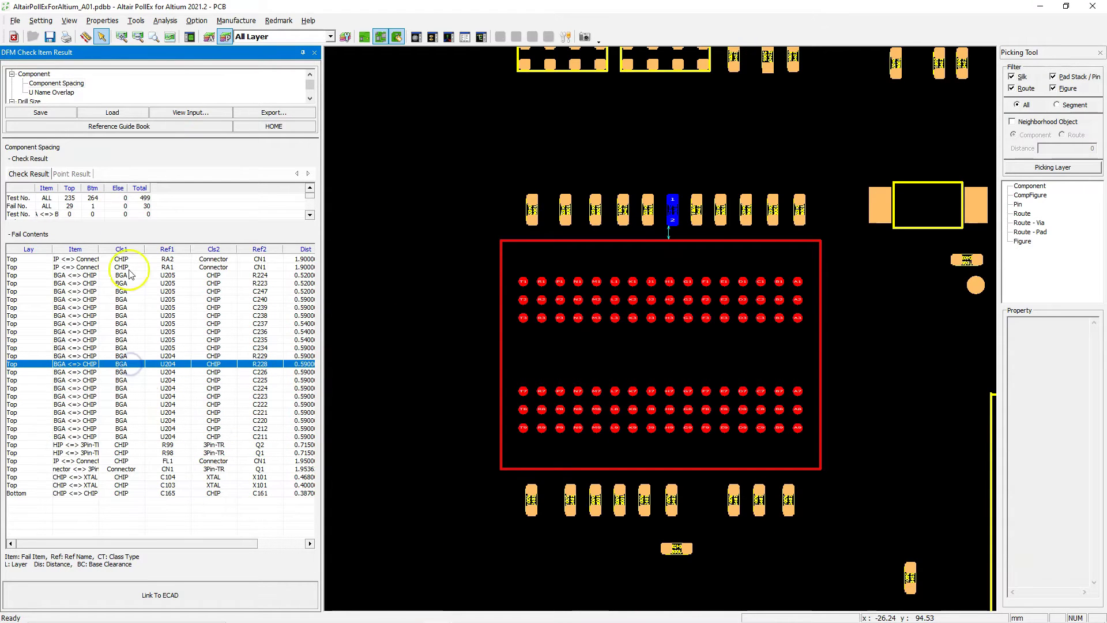
Review the U Name Overlap failures for C238 and C182, then a Hole Distance failure.
left_click(68, 92)
left_click(23, 291)
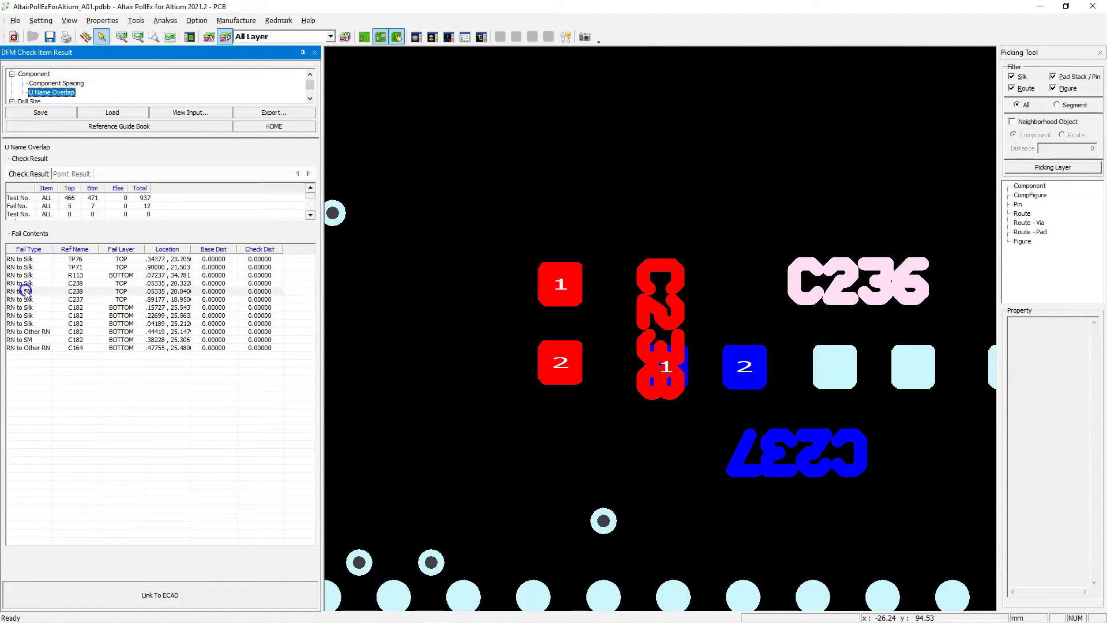
left_click(93, 323)
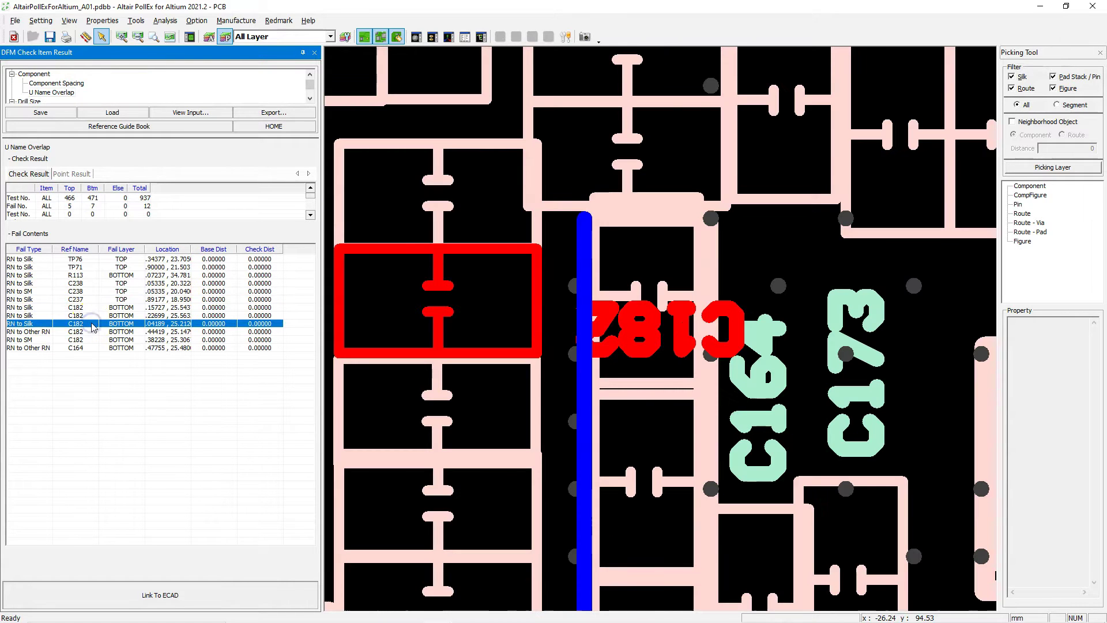
scroll(186, 87, "down", 1)
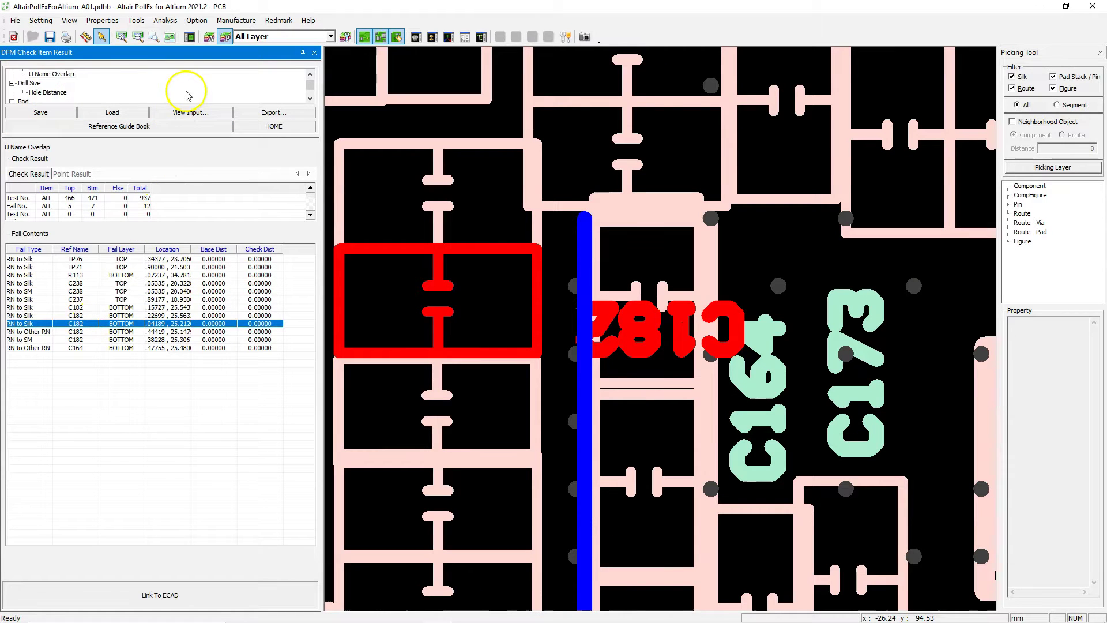
left_click(55, 94)
left_click(89, 267)
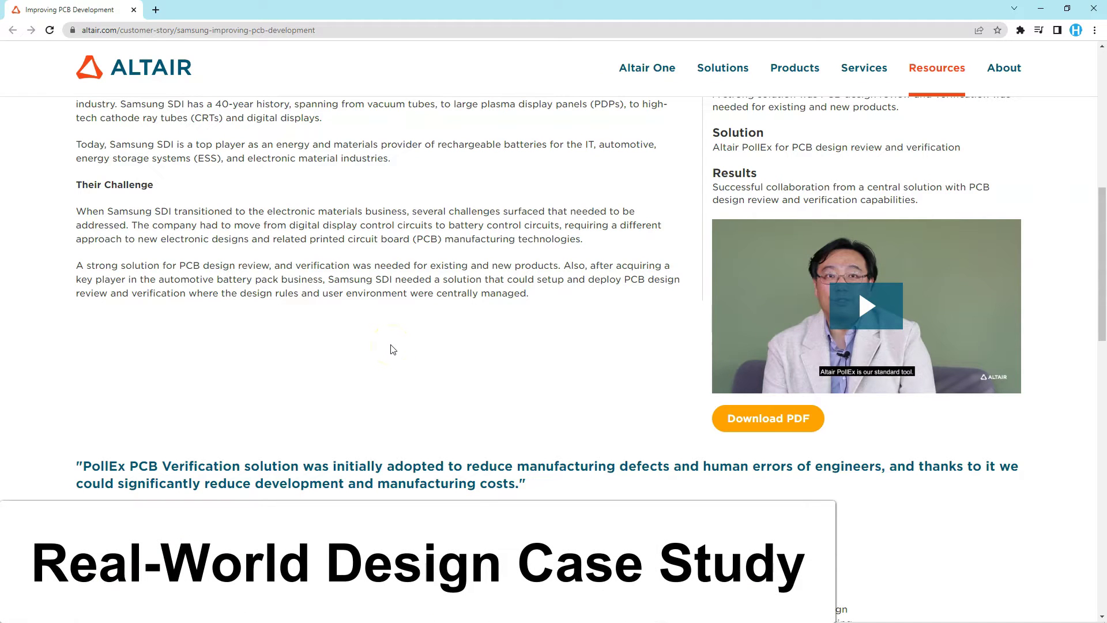
Scroll through the Samsung SDI case study page and play its sidebar customer video.
scroll(421, 358, "up", 7)
scroll(423, 357, "up", 2)
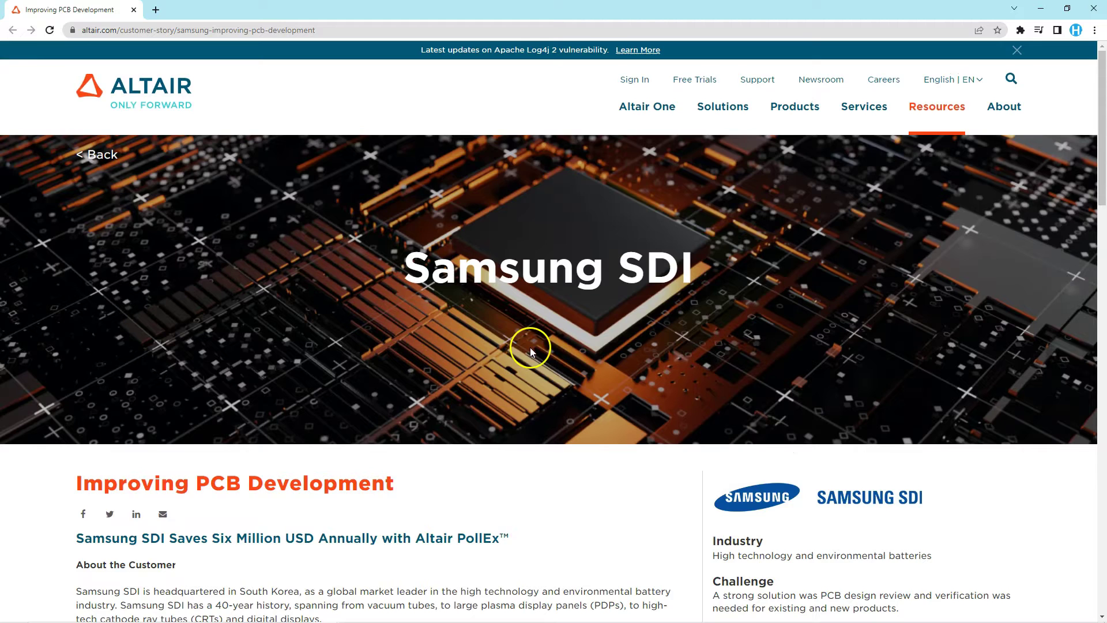
scroll(526, 346, "down", 4)
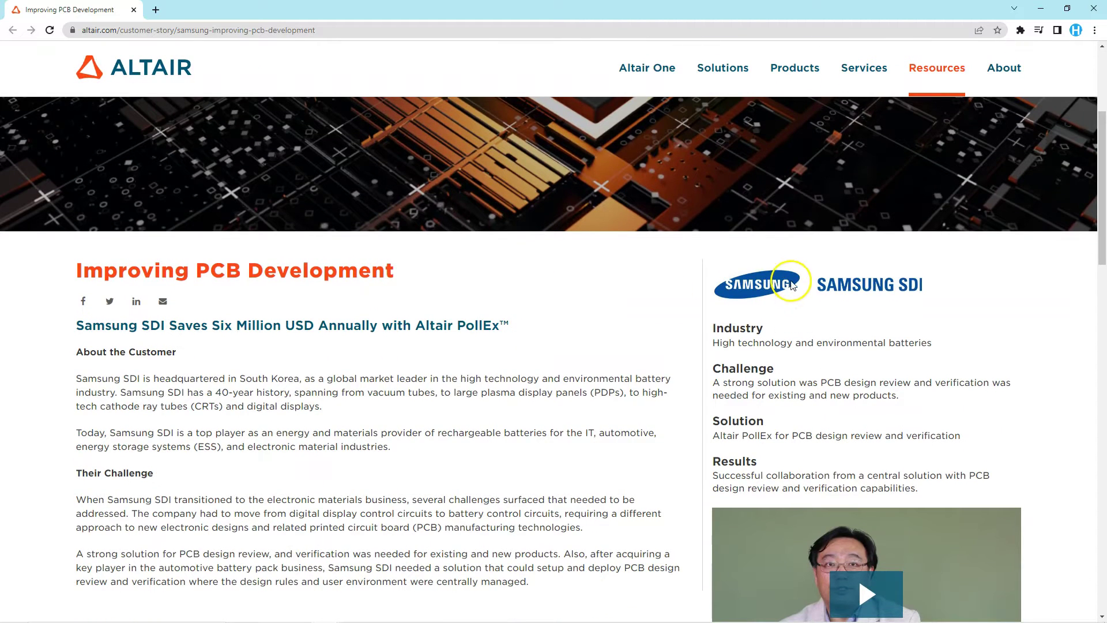
scroll(833, 323, "down", 2)
scroll(839, 332, "down", 1)
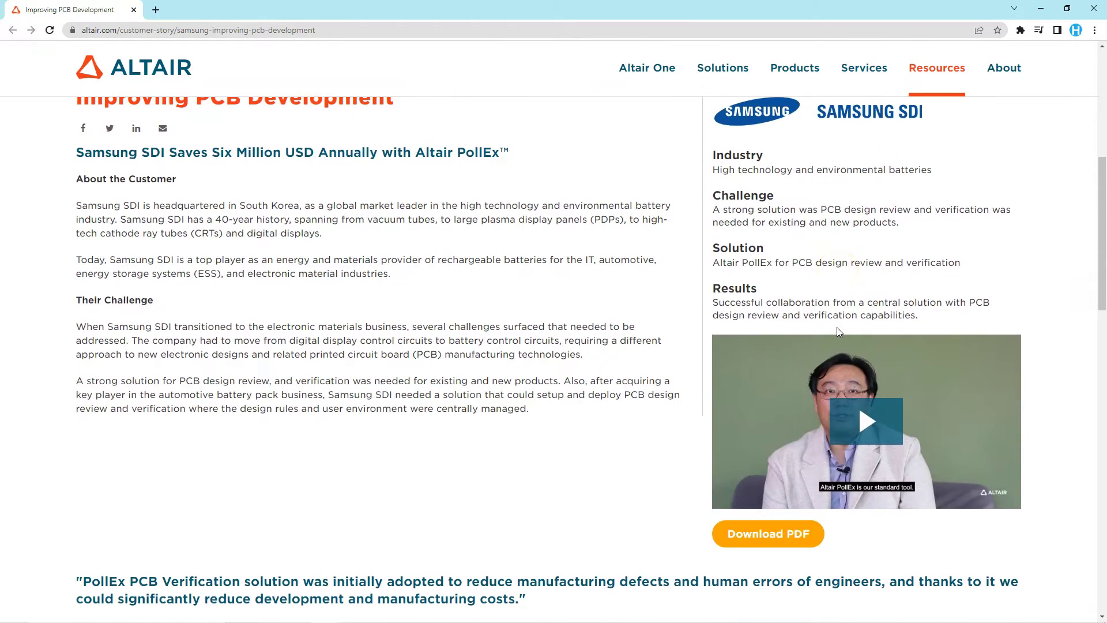
left_click(880, 425)
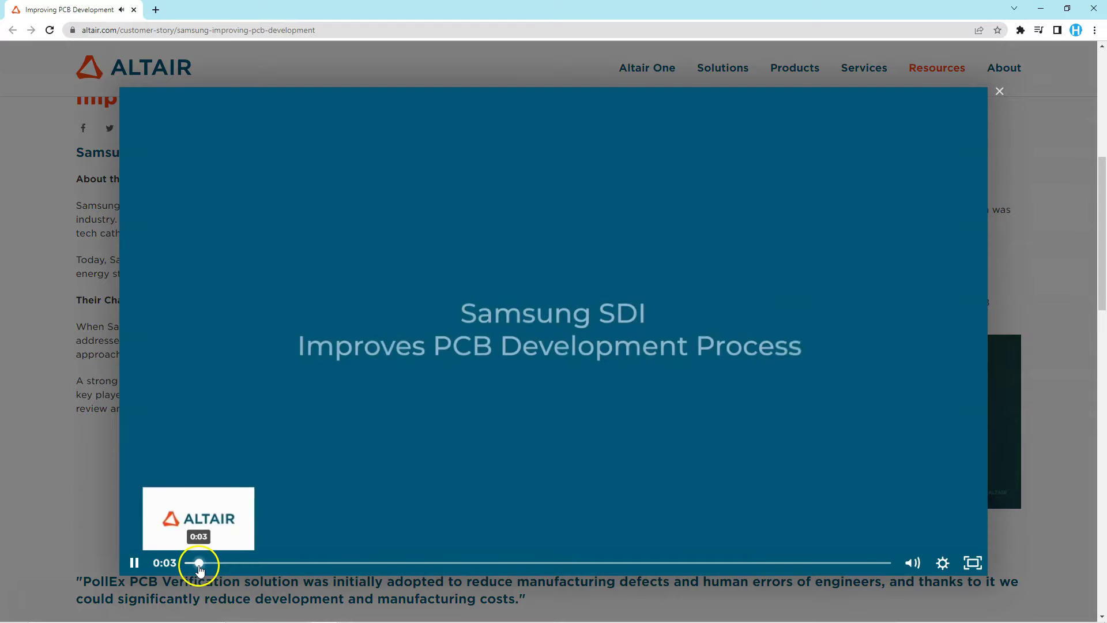
Skip the Samsung SDI video ahead to about 1:51, past the PDM Server workflow diagram.
left_click_drag(199, 570, 391, 570)
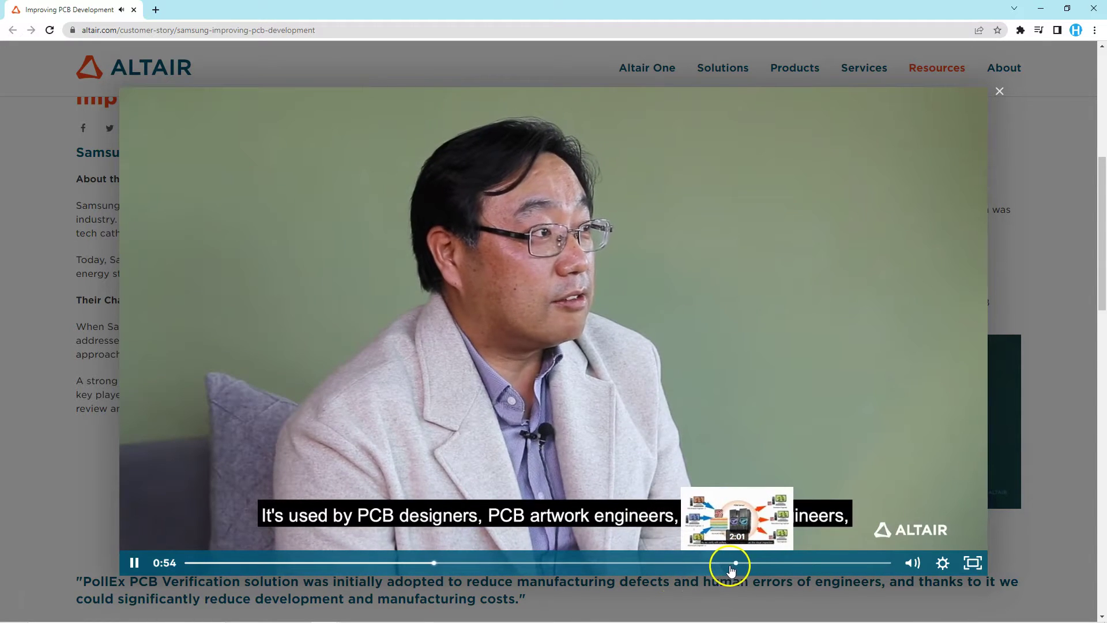
left_click(692, 563)
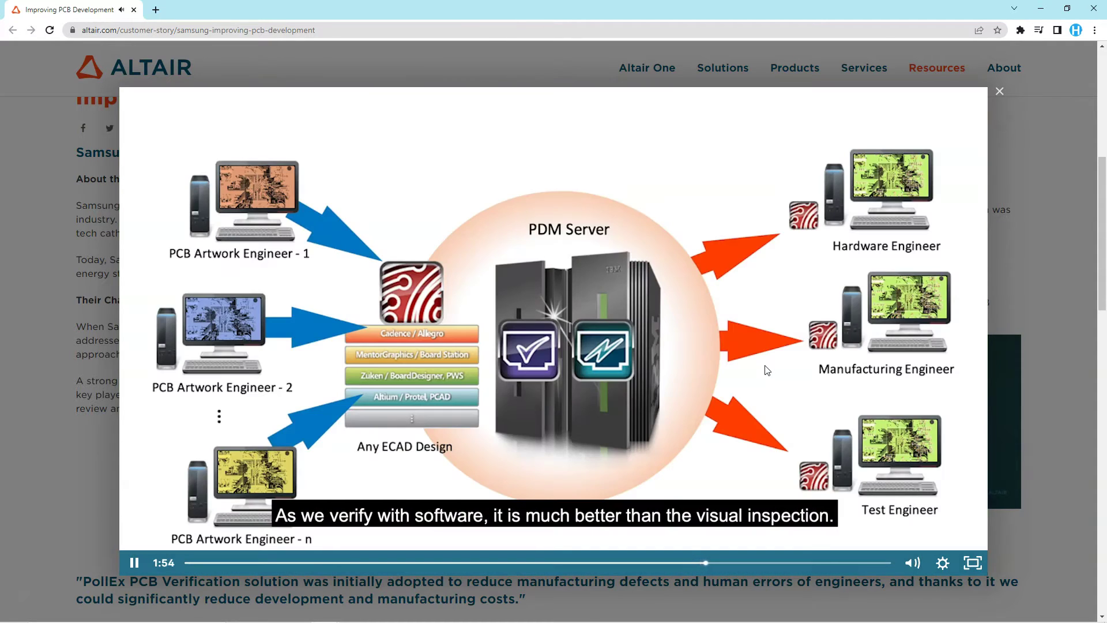
left_click(484, 394)
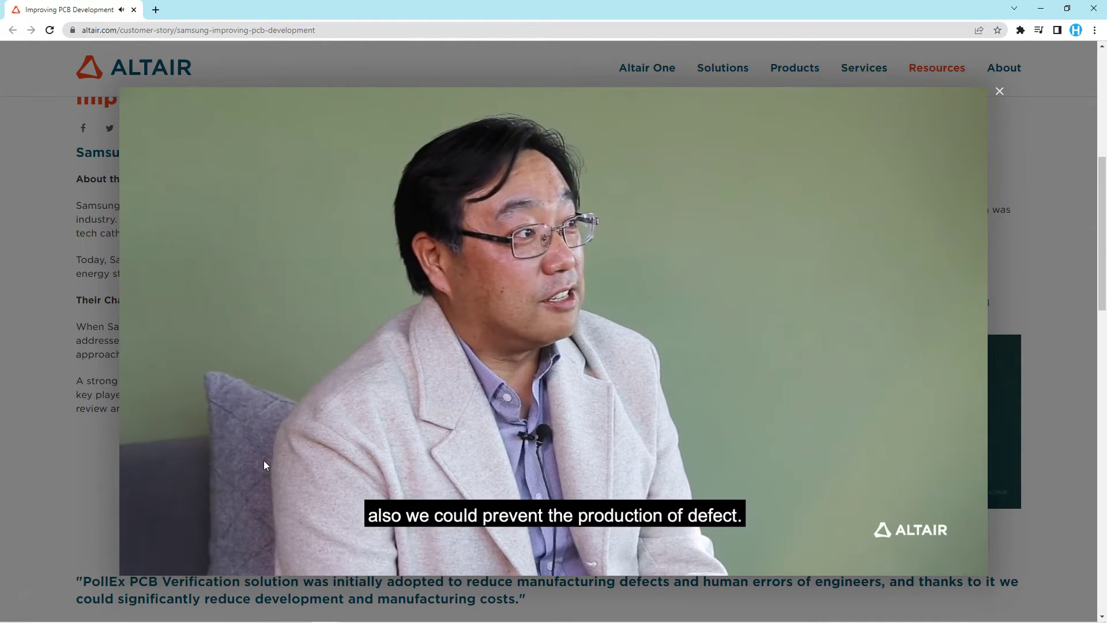
Close the video and scroll the Samsung SDI case study down to its image carousel.
left_click(513, 383)
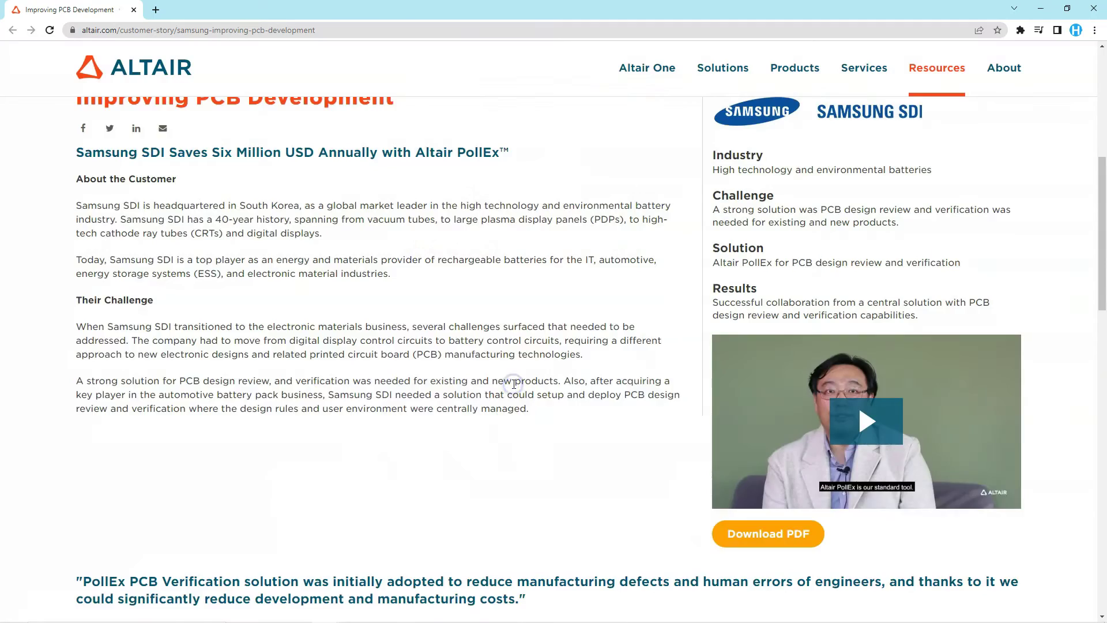
scroll(514, 384, "up", 6)
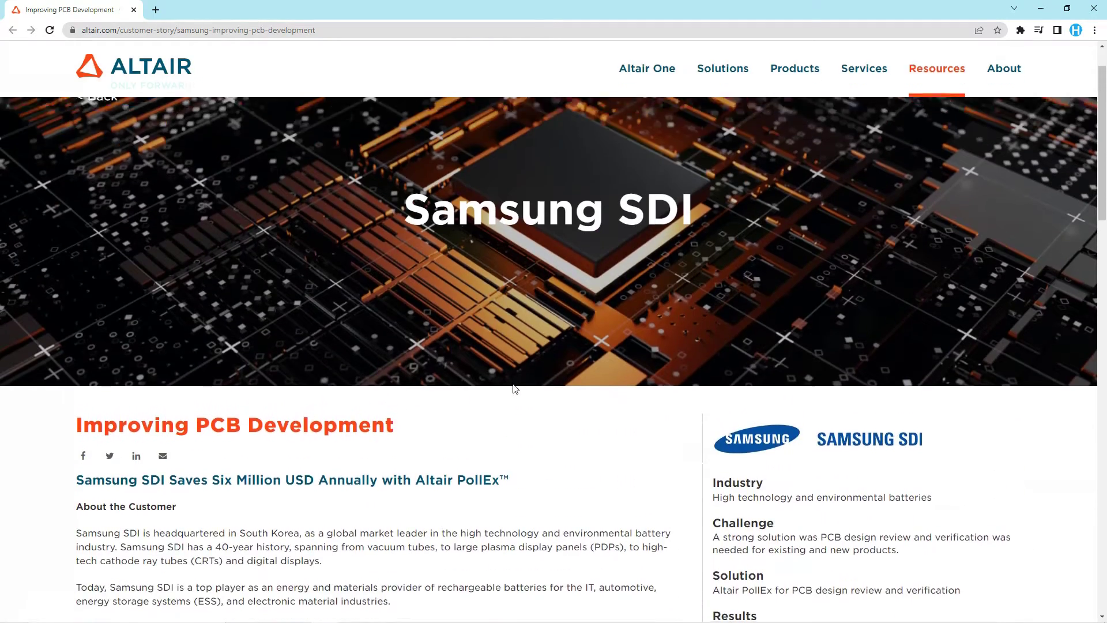
scroll(515, 388, "down", 9)
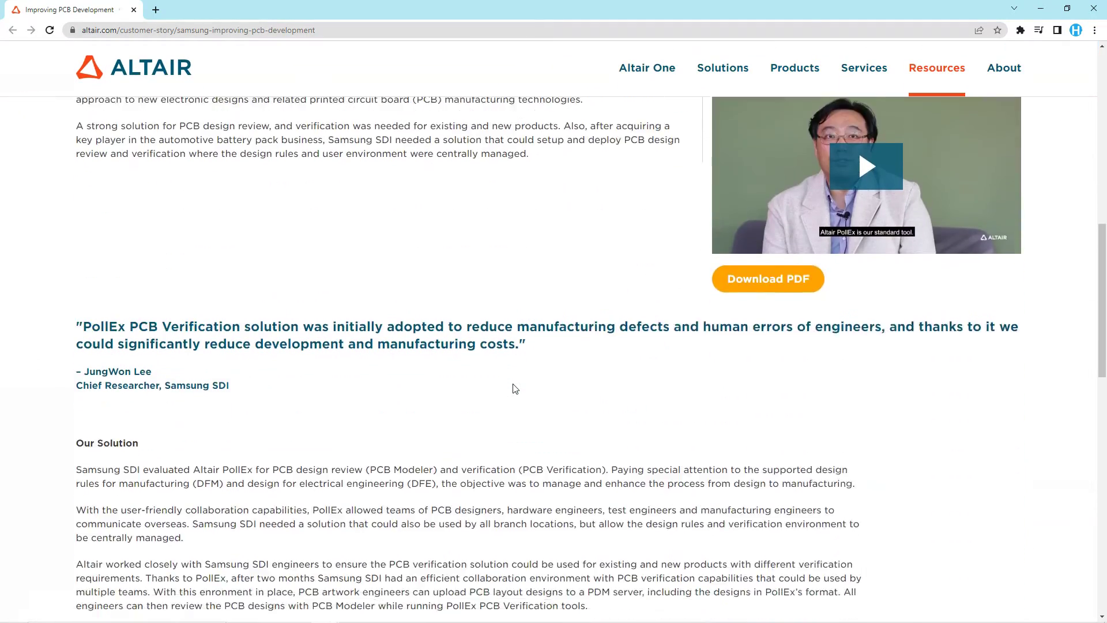
scroll(516, 388, "down", 9)
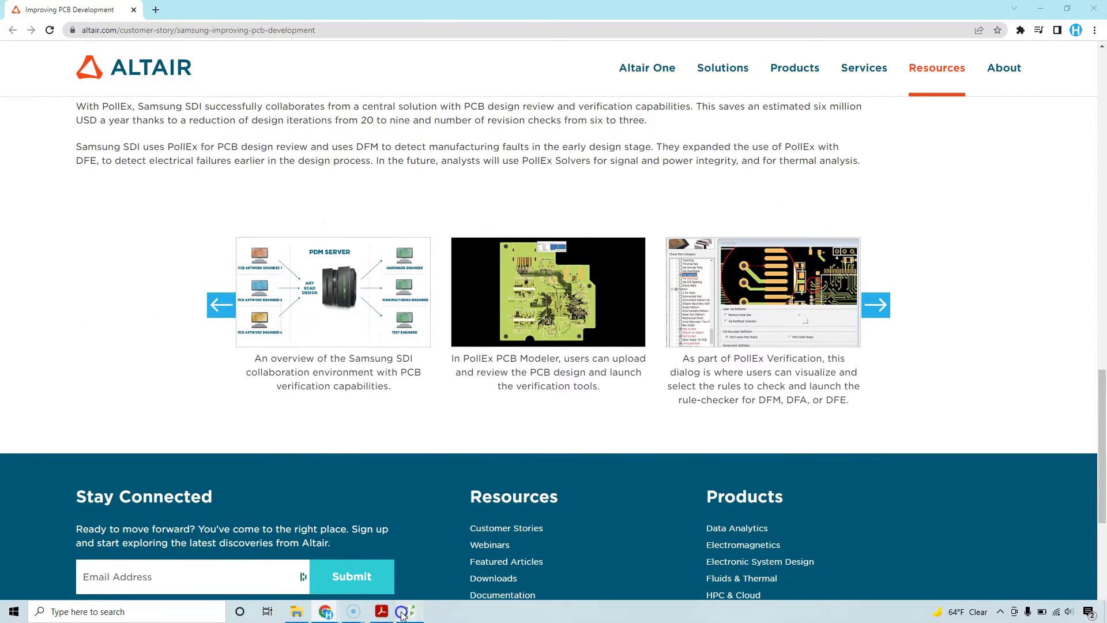
Read the PollEx for Altium Getting Started article on Altair Community.
left_click(402, 613)
left_click(850, 244)
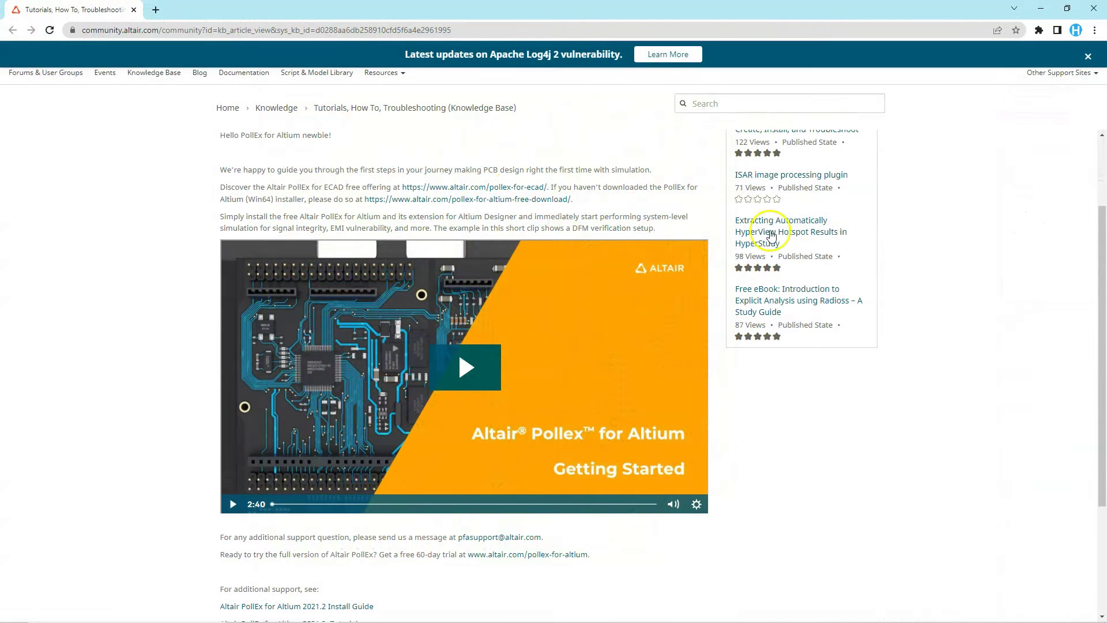
scroll(746, 396, "down", 2)
scroll(751, 401, "up", 4)
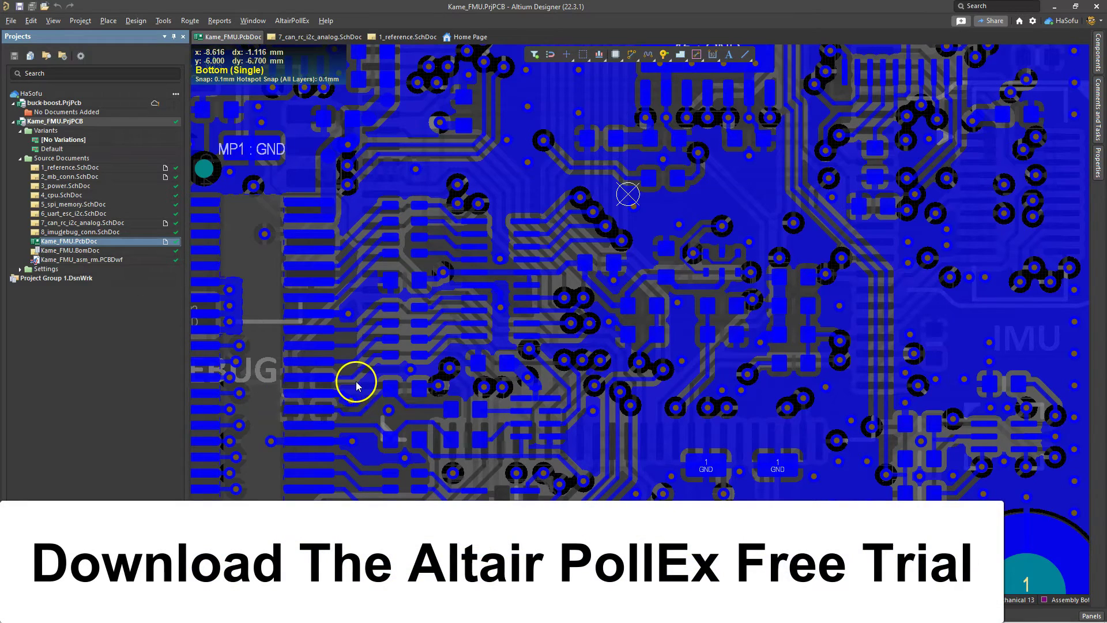
Launch the Kame_FMU design in Altair PollEx again and dismiss the not-installed warning.
left_click(313, 282)
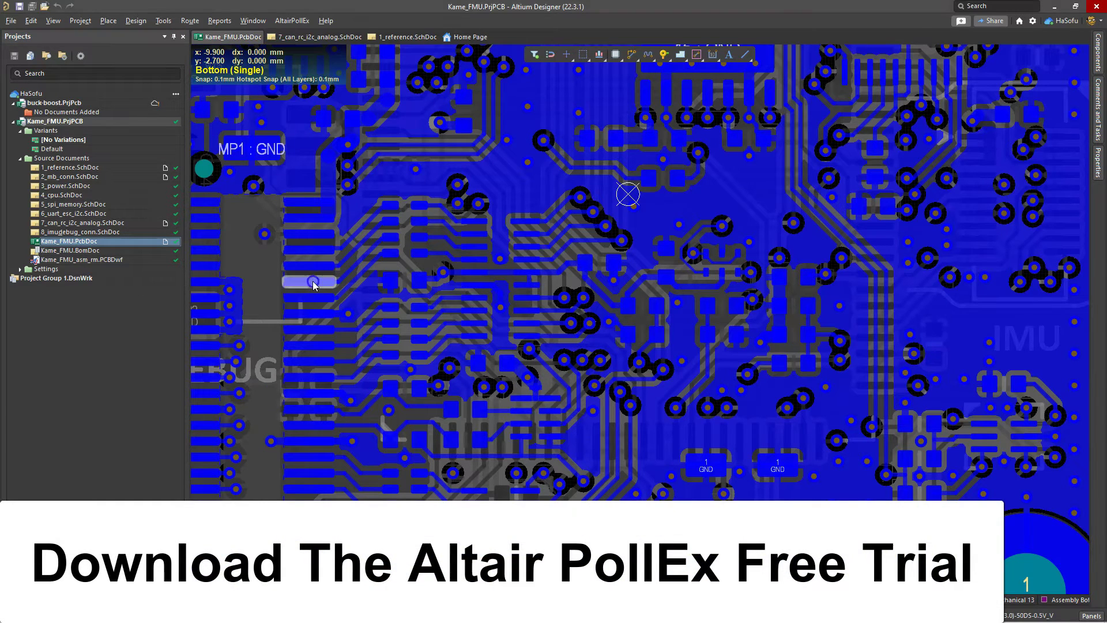
left_click(264, 298)
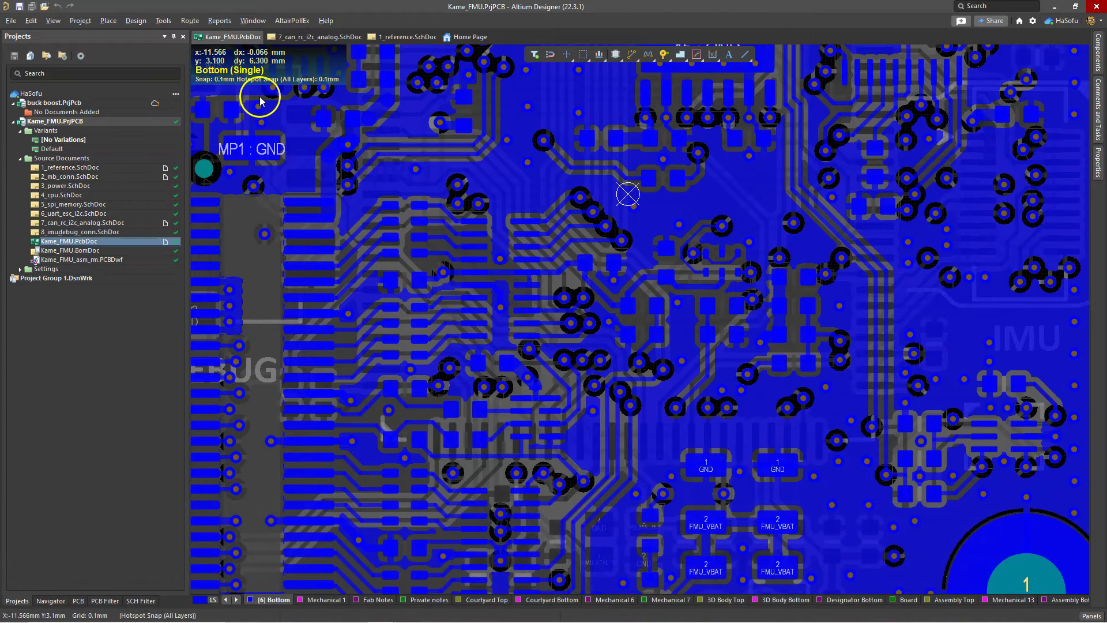
left_click(293, 21)
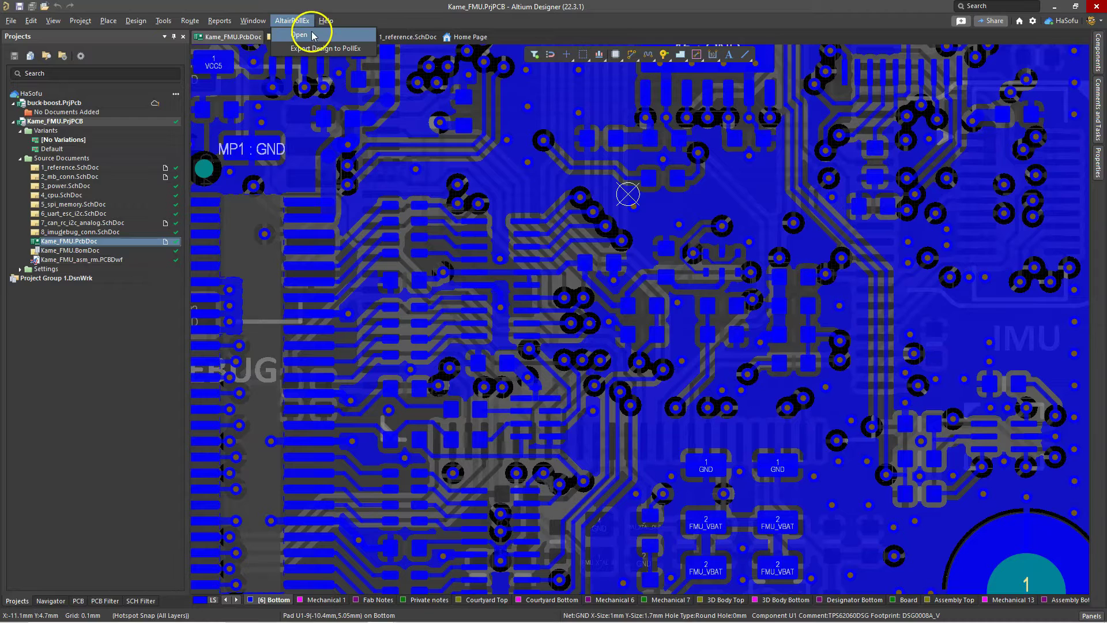
left_click(298, 34)
left_click_drag(545, 263, 476, 264)
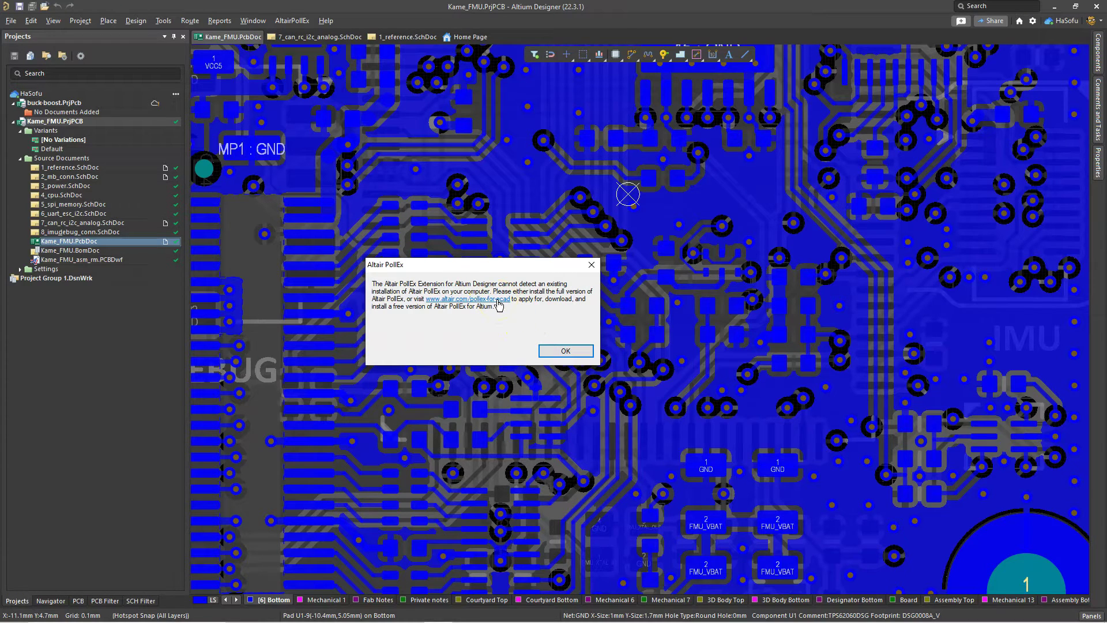
left_click(565, 350)
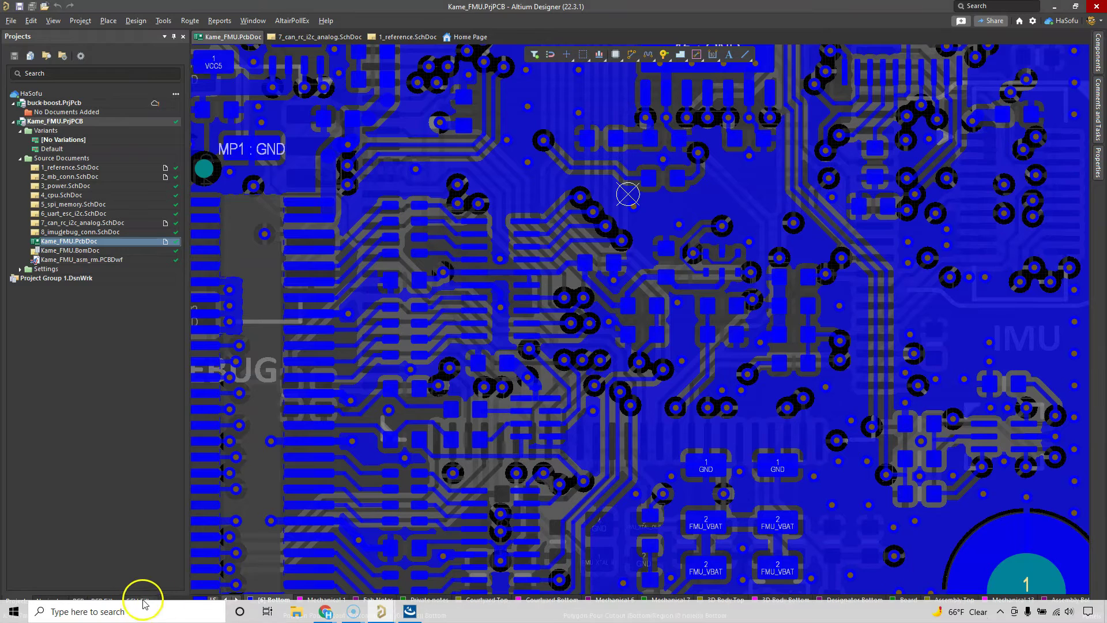
Run the downloaded PollEx installer, accept the licence, keep the default folders, install, and click Done.
left_click(336, 611)
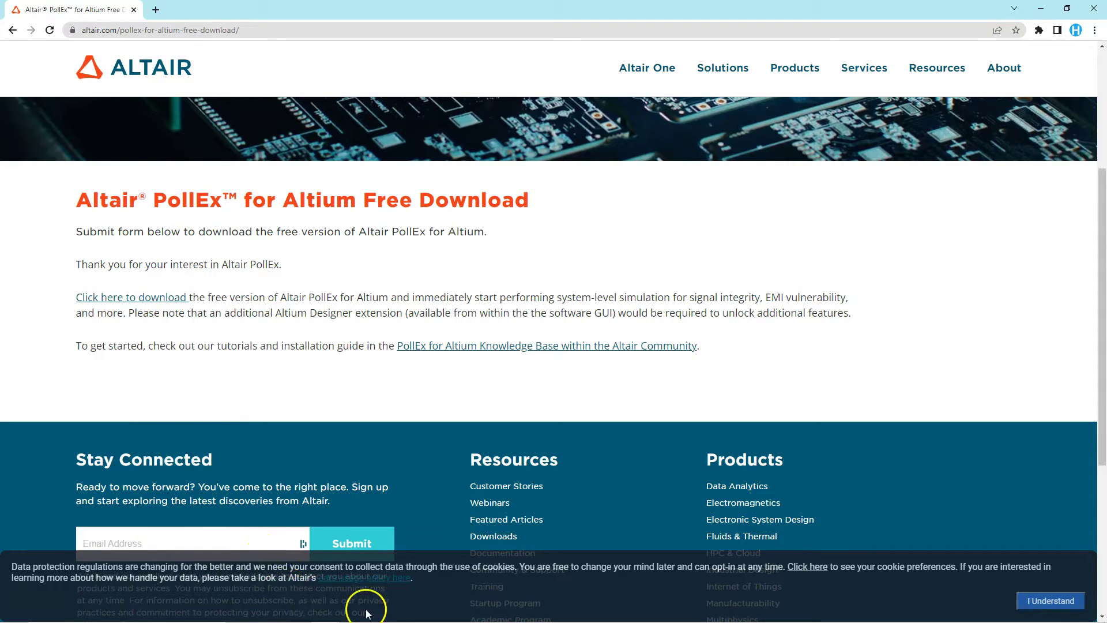
left_click(410, 612)
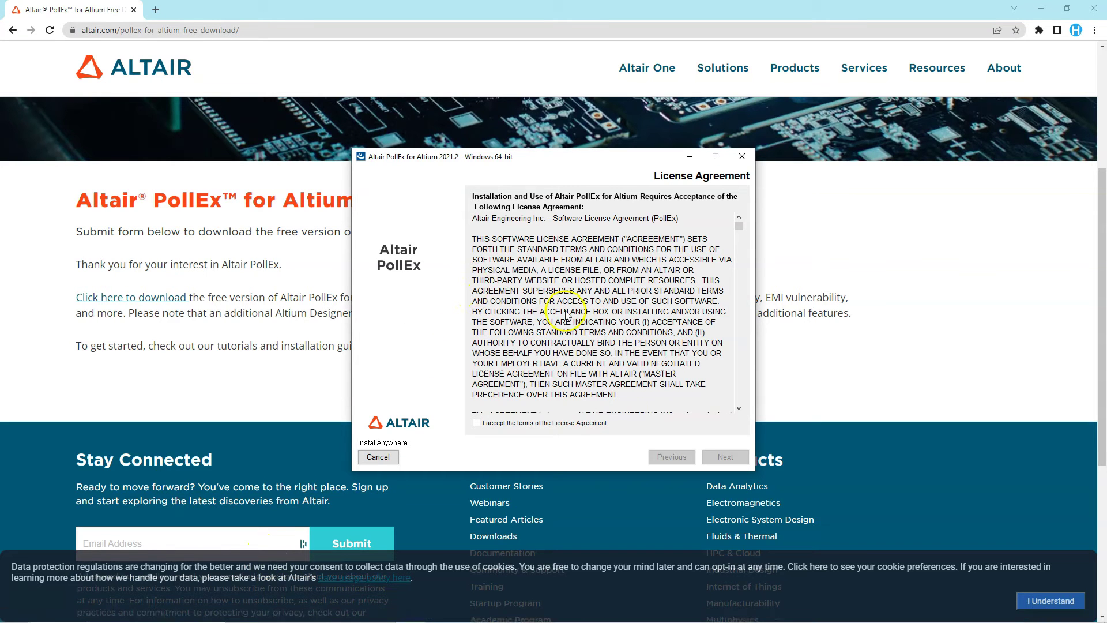
left_click(508, 426)
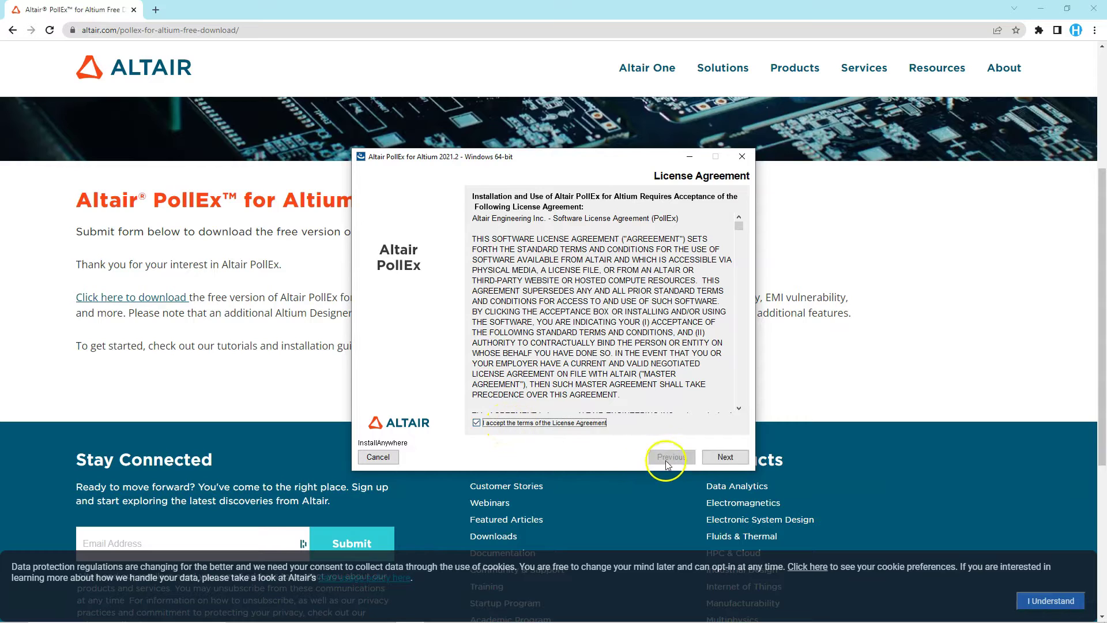
left_click(724, 457)
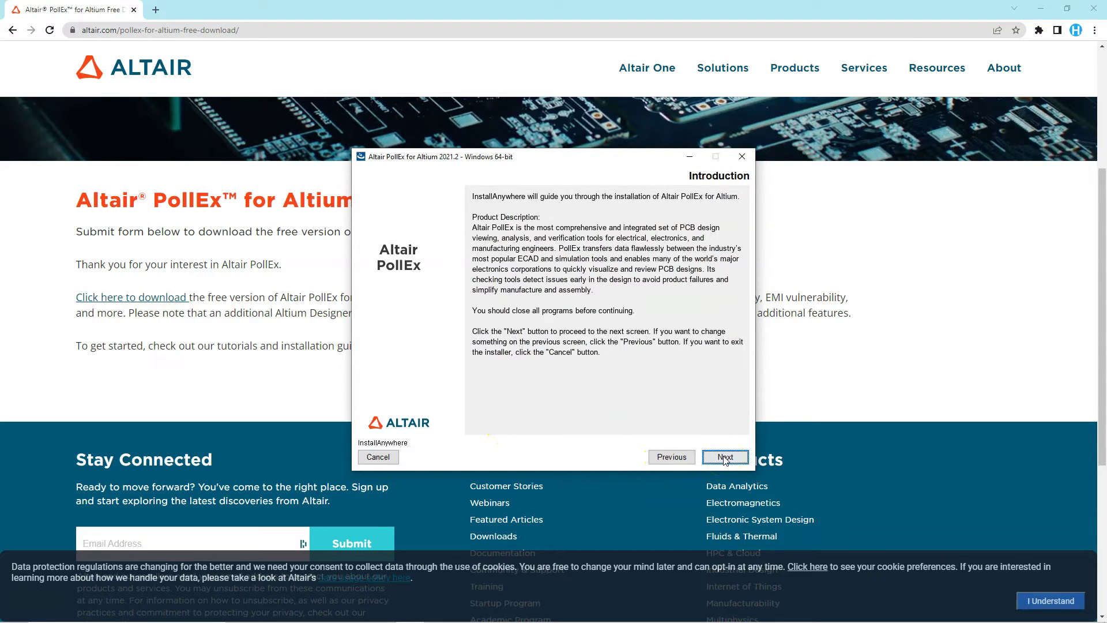
left_click(726, 458)
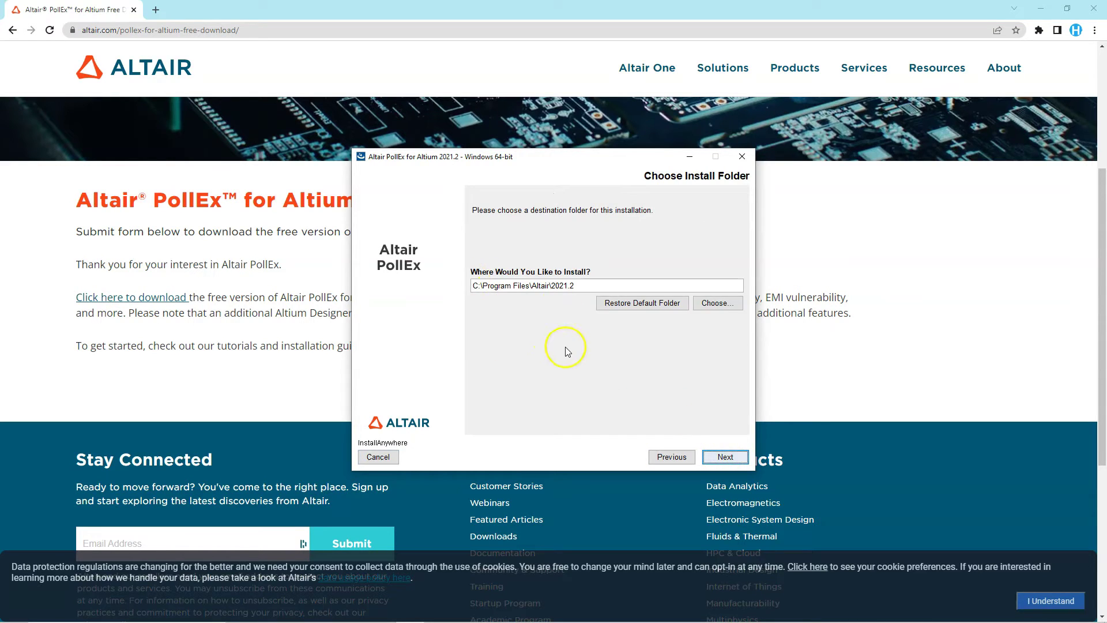
left_click(726, 458)
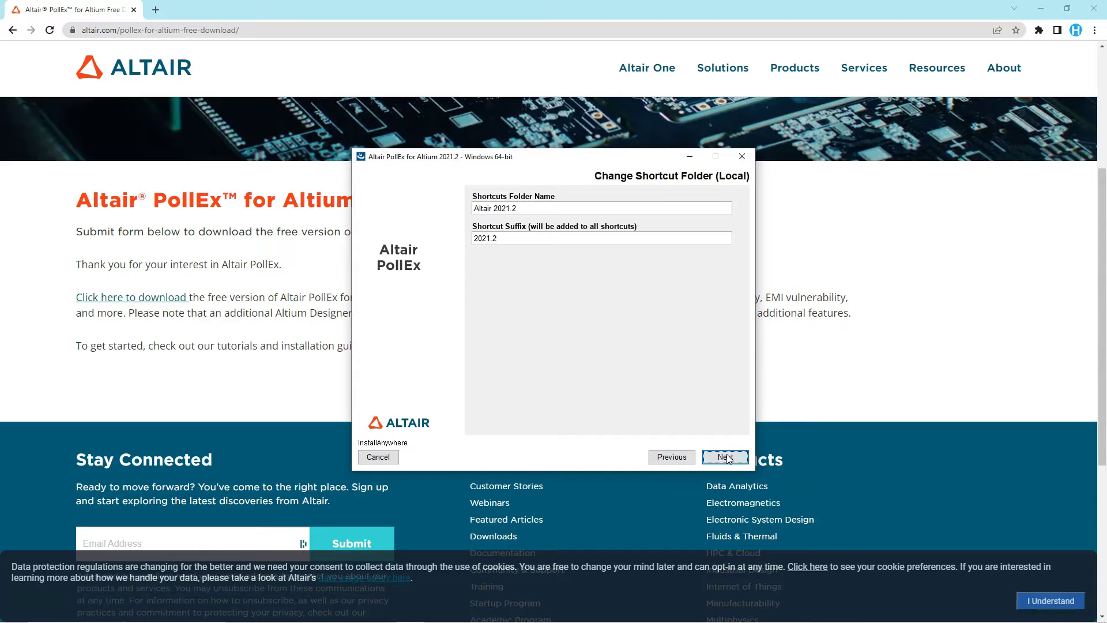
left_click(727, 458)
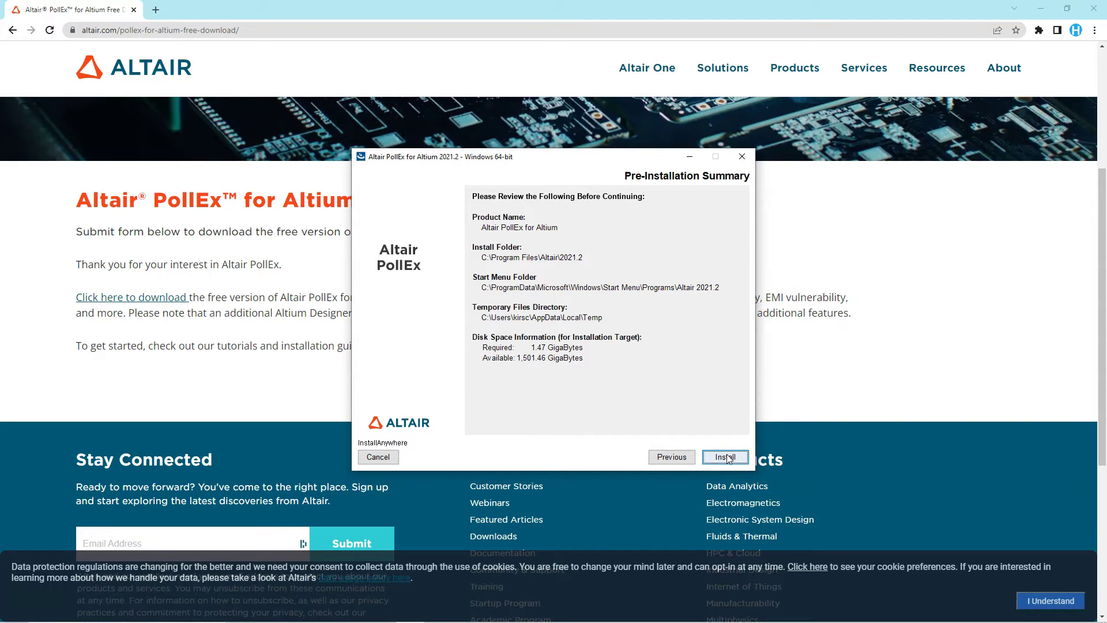
left_click(727, 457)
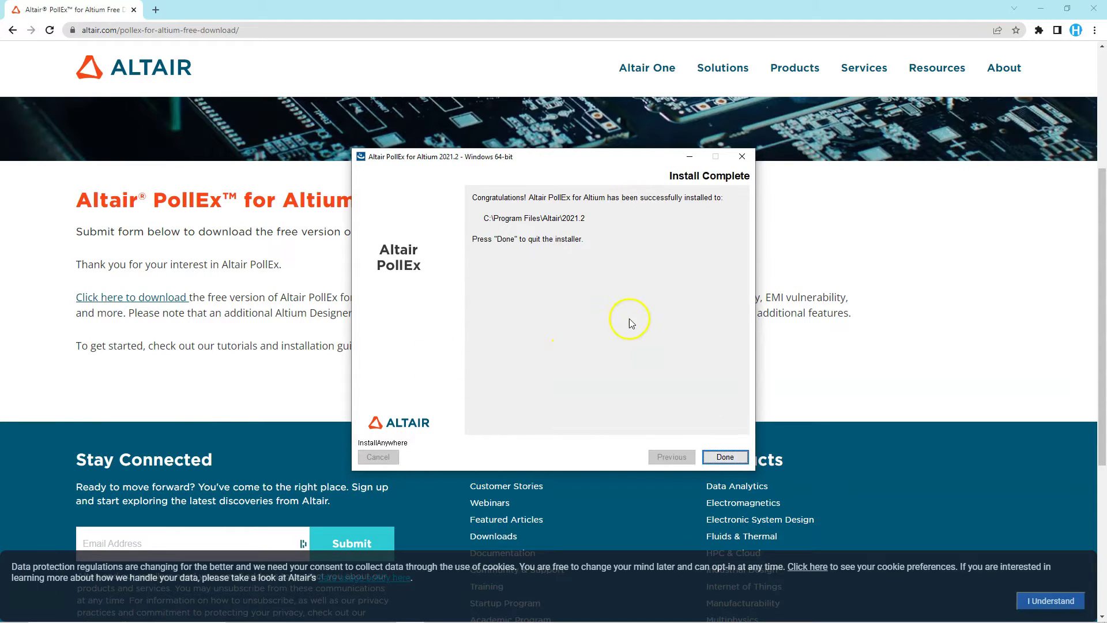
left_click(726, 457)
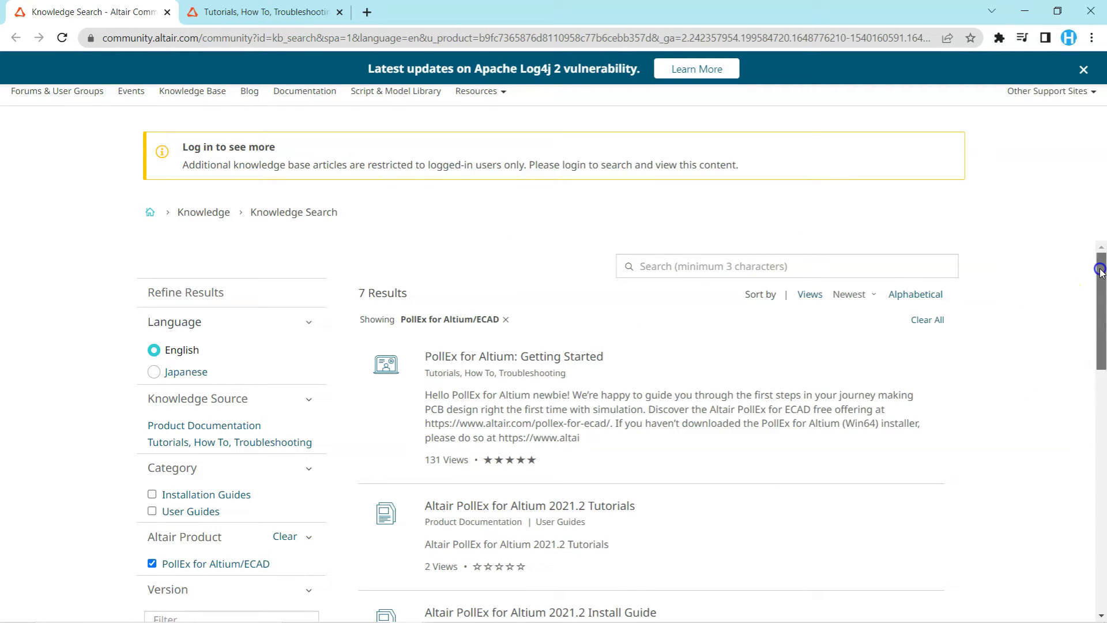
Open the 'PollEx for Altium: Getting Started' result and scroll to its Install Guide and Tutorials links.
scroll(1102, 283, "down", 1)
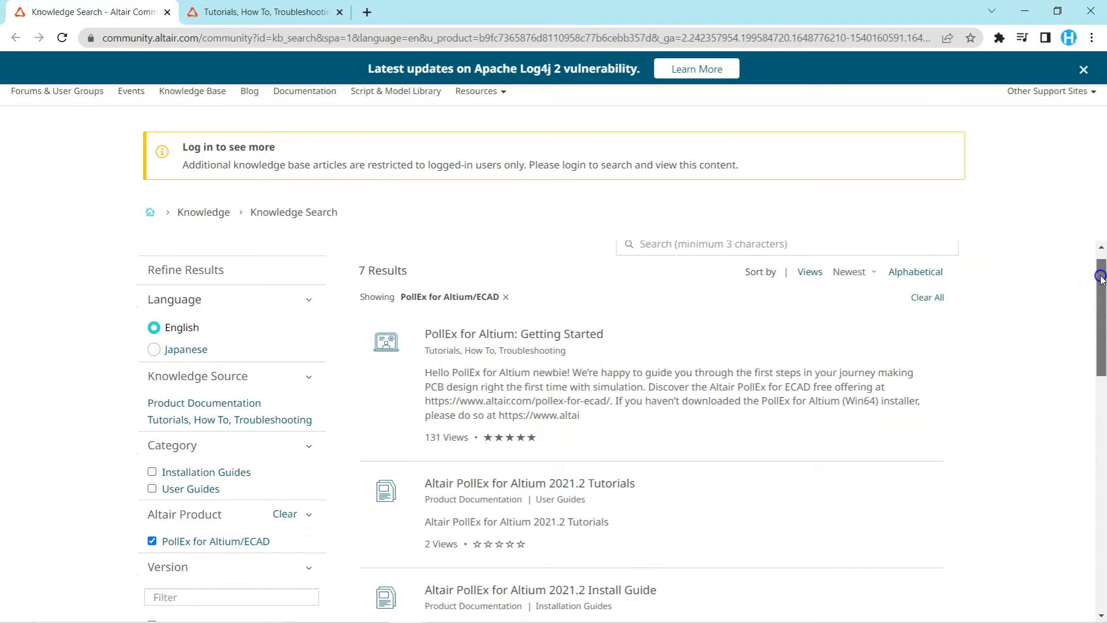
mouse_move(1102, 277)
left_mouse_down()
mouse_move(1103, 353)
mouse_move(1103, 282)
left_mouse_up()
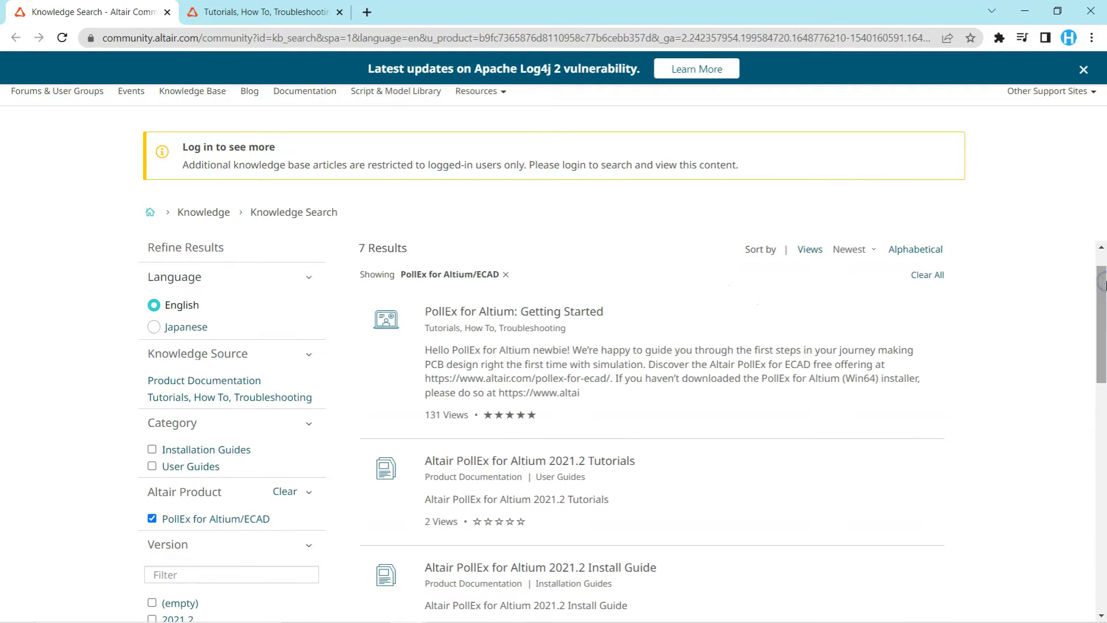
left_click(569, 312)
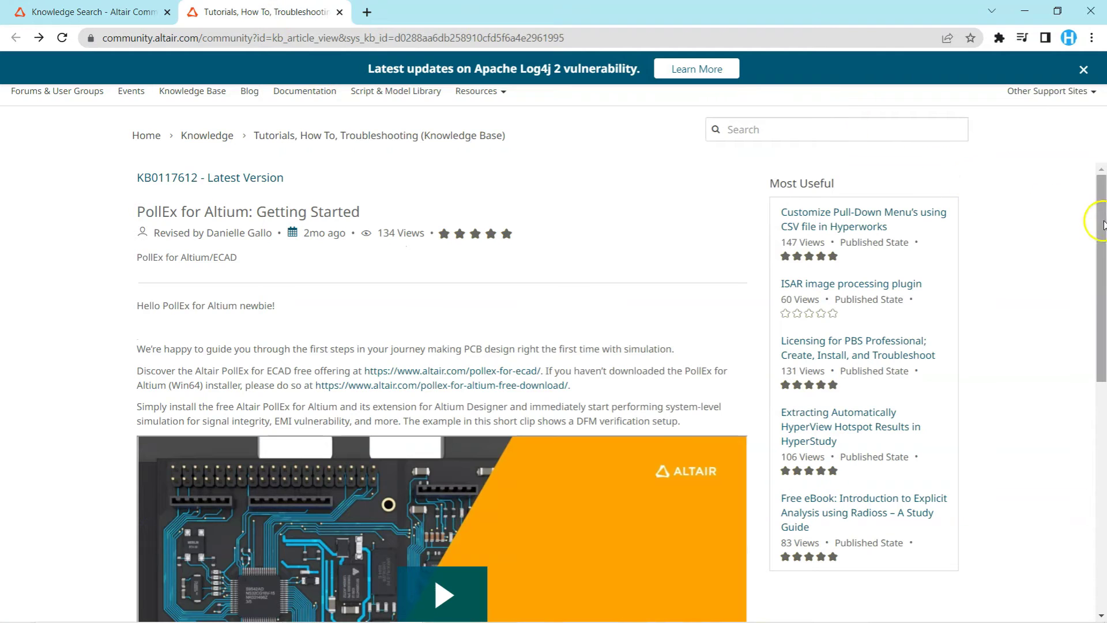
left_click_drag(1103, 220, 1102, 439)
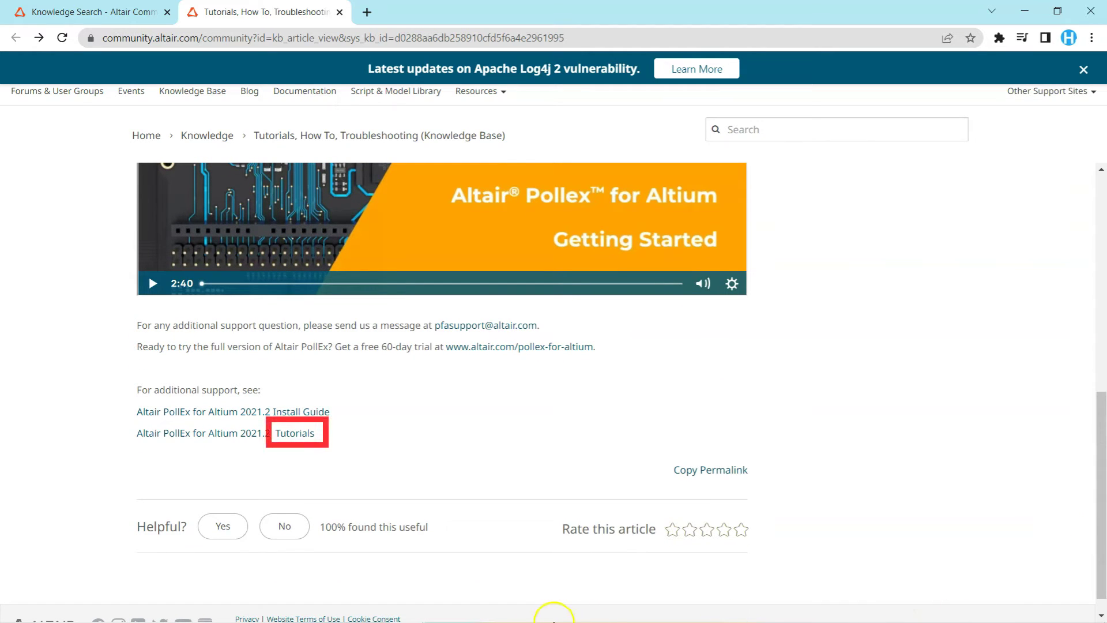
Bring the PollEx for Altium Tutorials PDF forward in Acrobat and scroll through it.
left_click(485, 610)
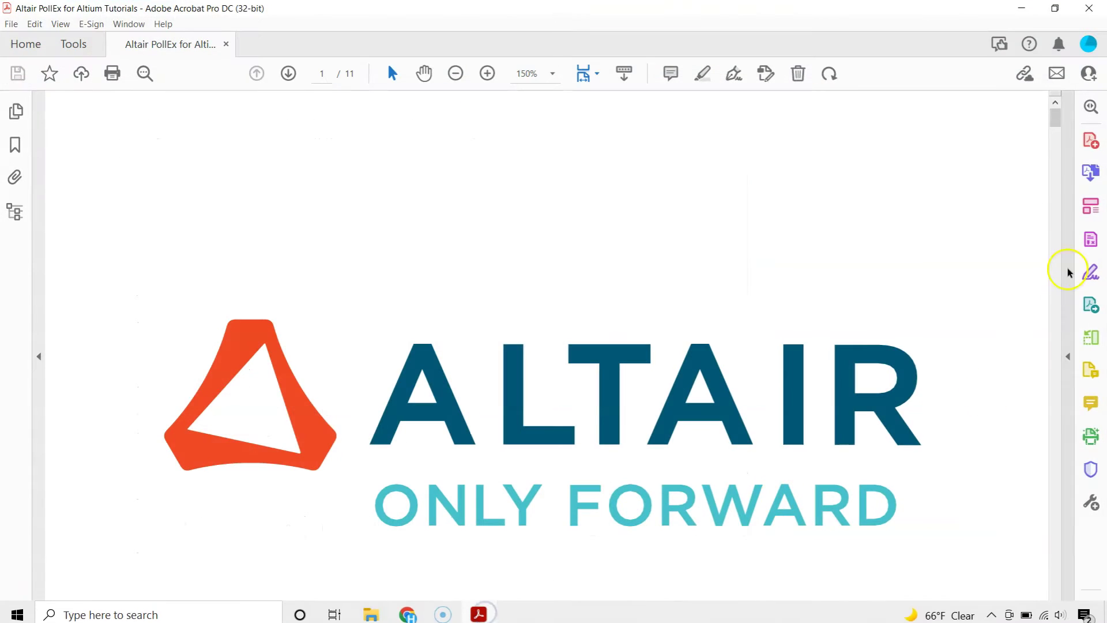
left_click_drag(1057, 123, 1074, 405)
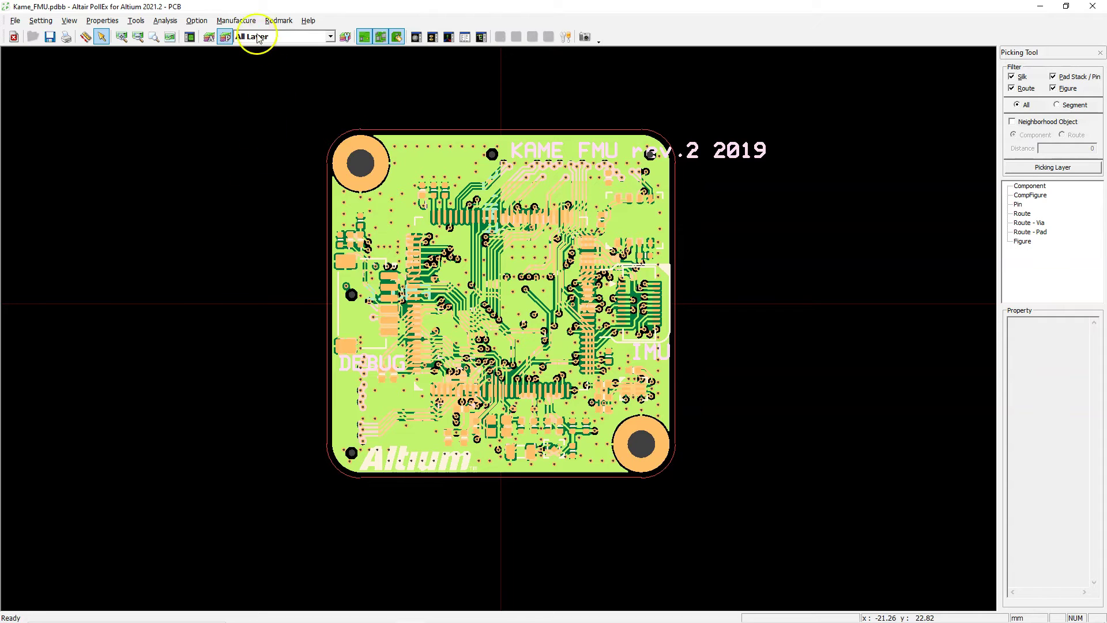
Review the items in PollEx's Manufacture and Analysis menus.
left_click(236, 21)
mouse_move(327, 47)
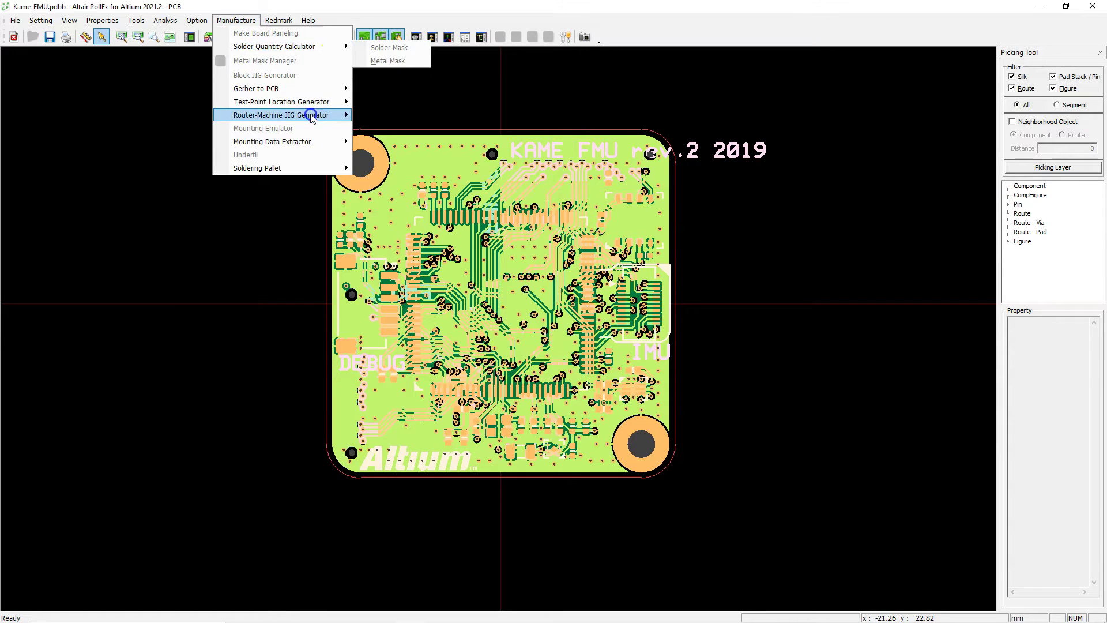
mouse_move(164, 21)
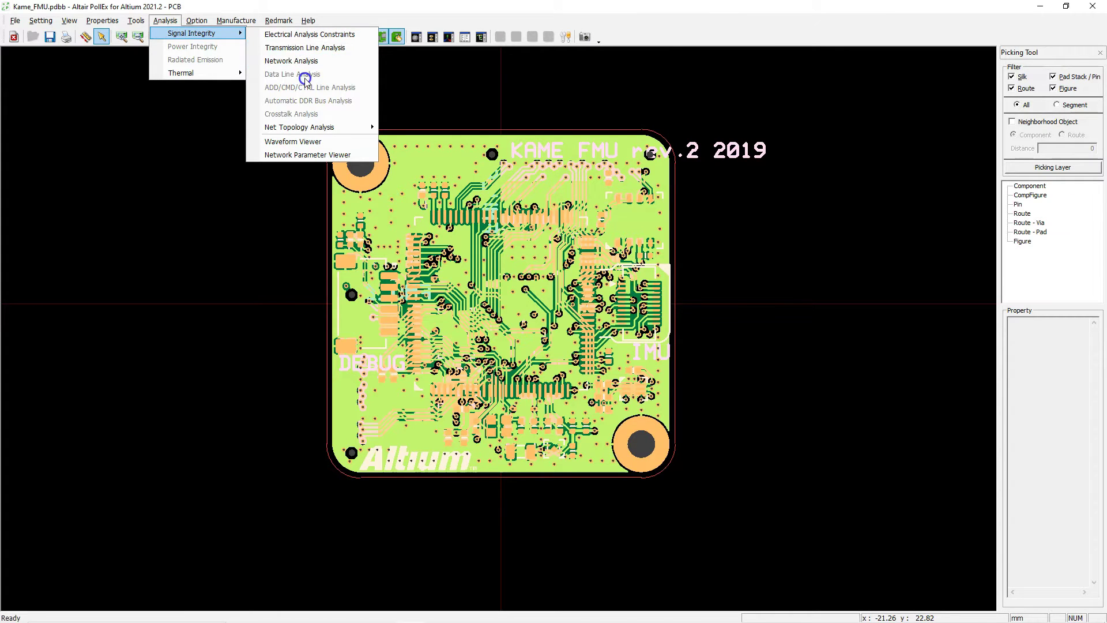
mouse_move(222, 73)
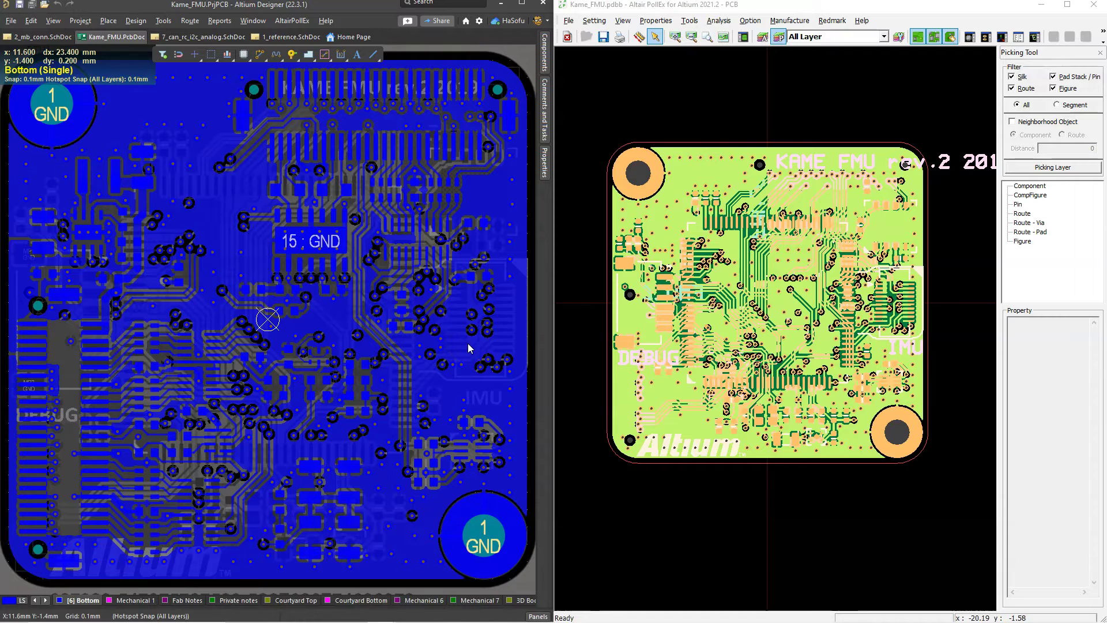
Look at the AltairPollEx menu in Altium, then check the PollEx window.
left_click(284, 21)
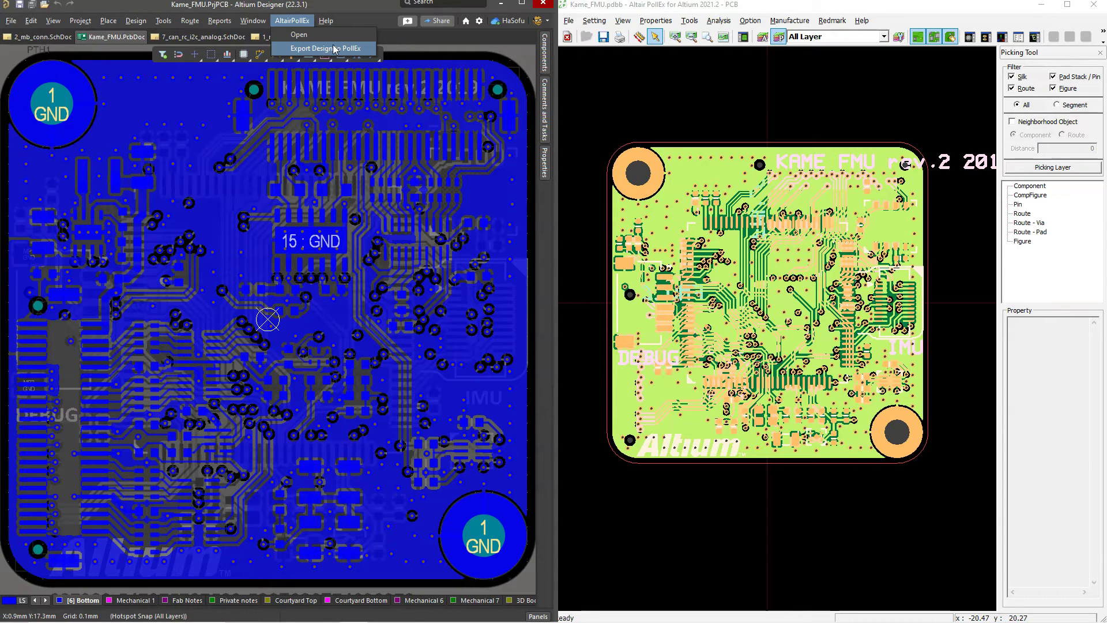
left_click(613, 67)
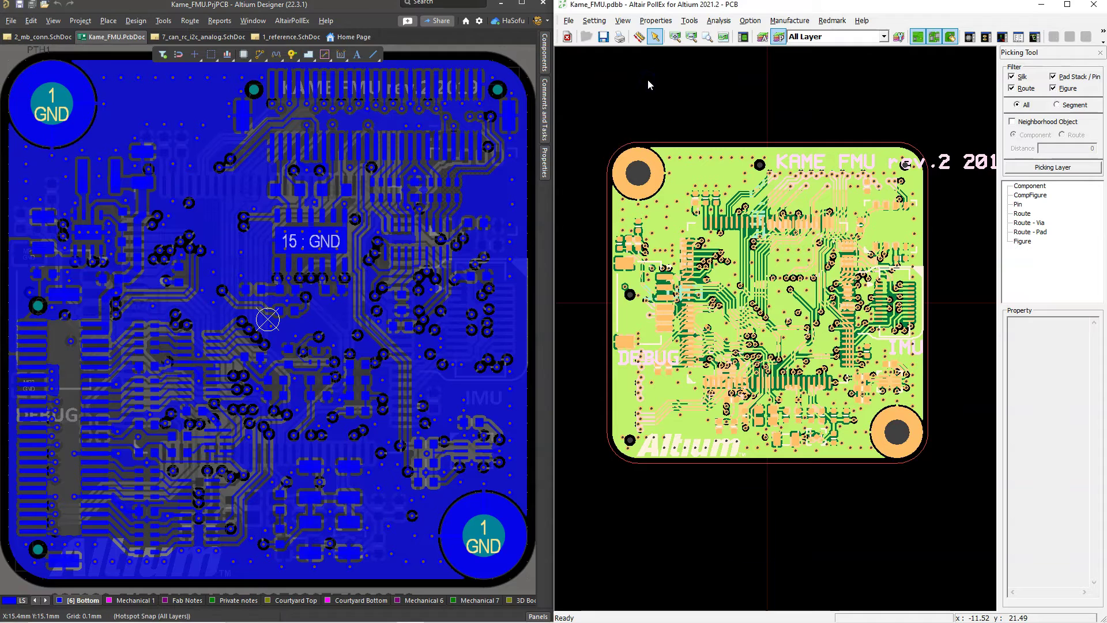
left_click(650, 55)
left_click(653, 167)
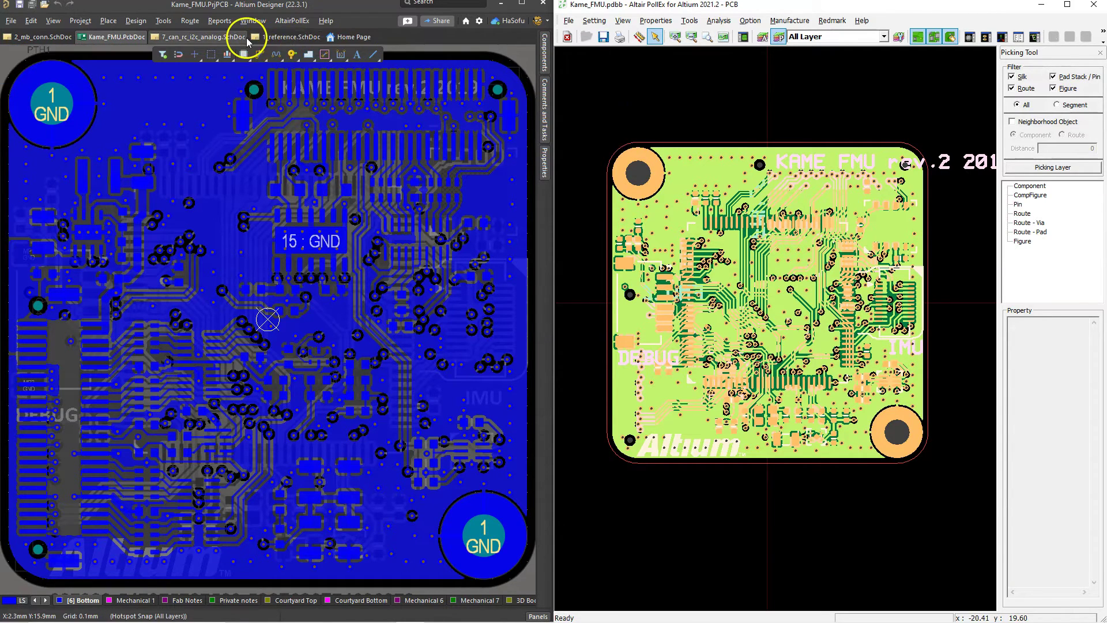
Export the Kame_FMU board from Altium with AltairPollEx > Export Design to PollEx.
left_click(282, 18)
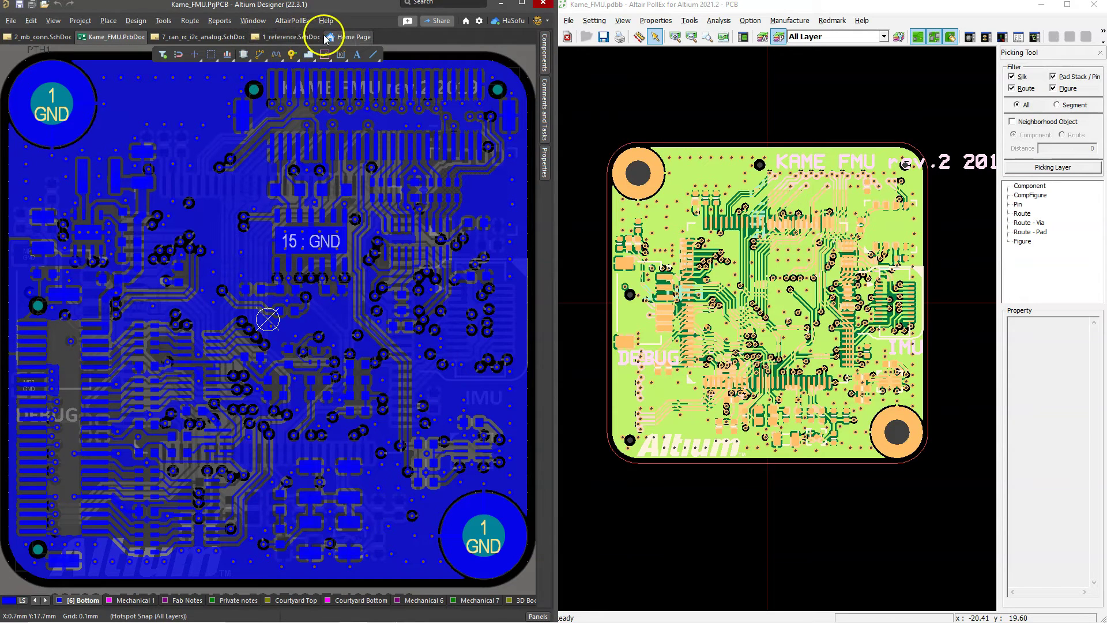
left_click(299, 21)
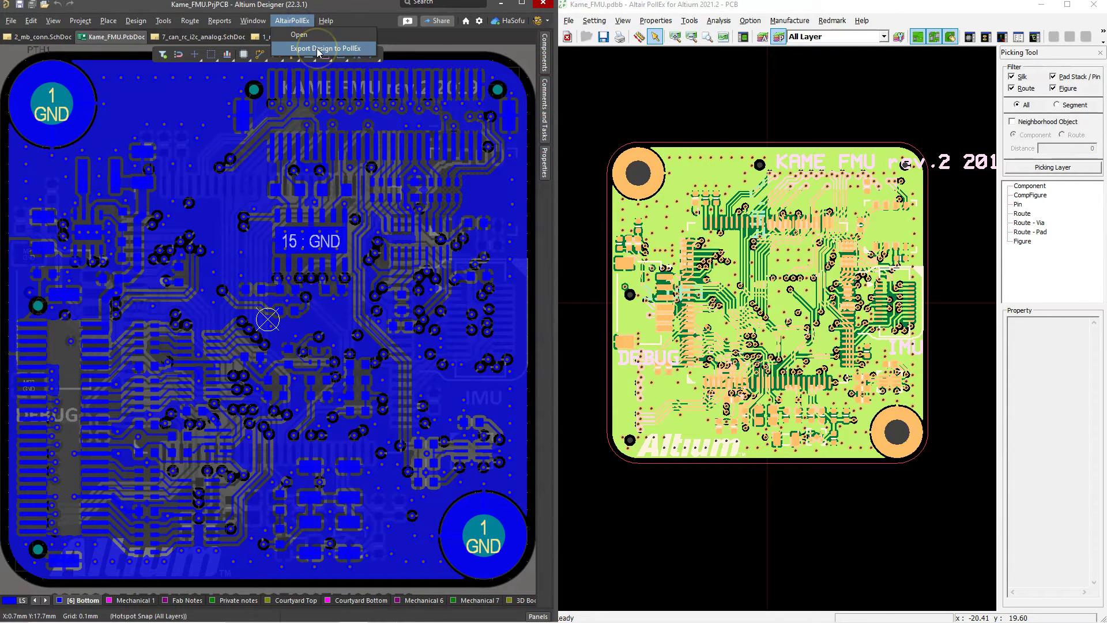
left_click(575, 68)
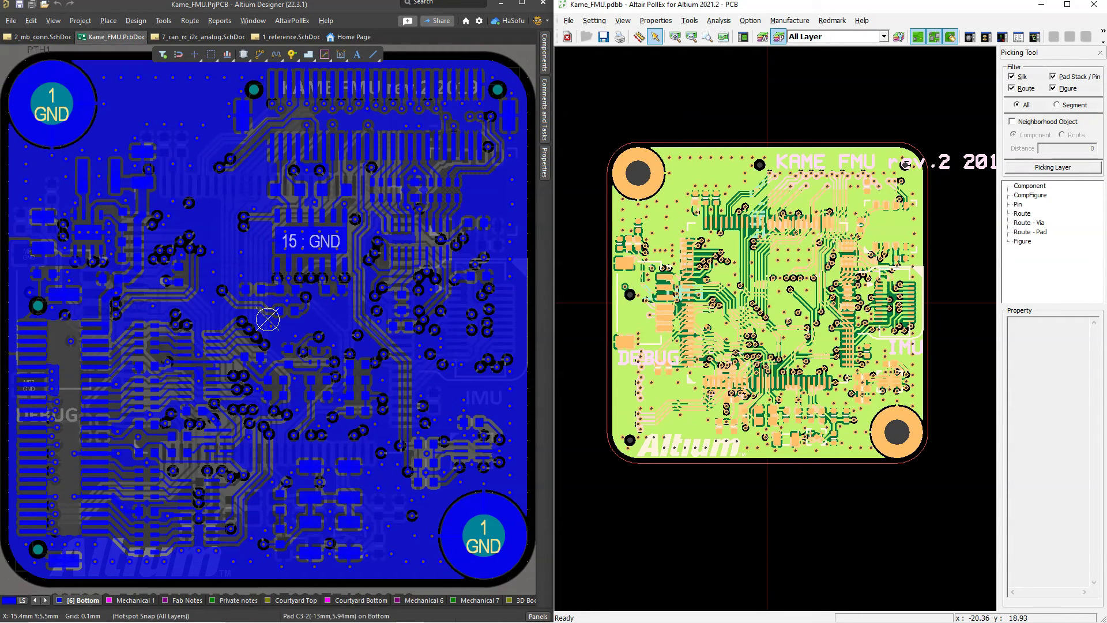
left_click(292, 20)
left_click(347, 49)
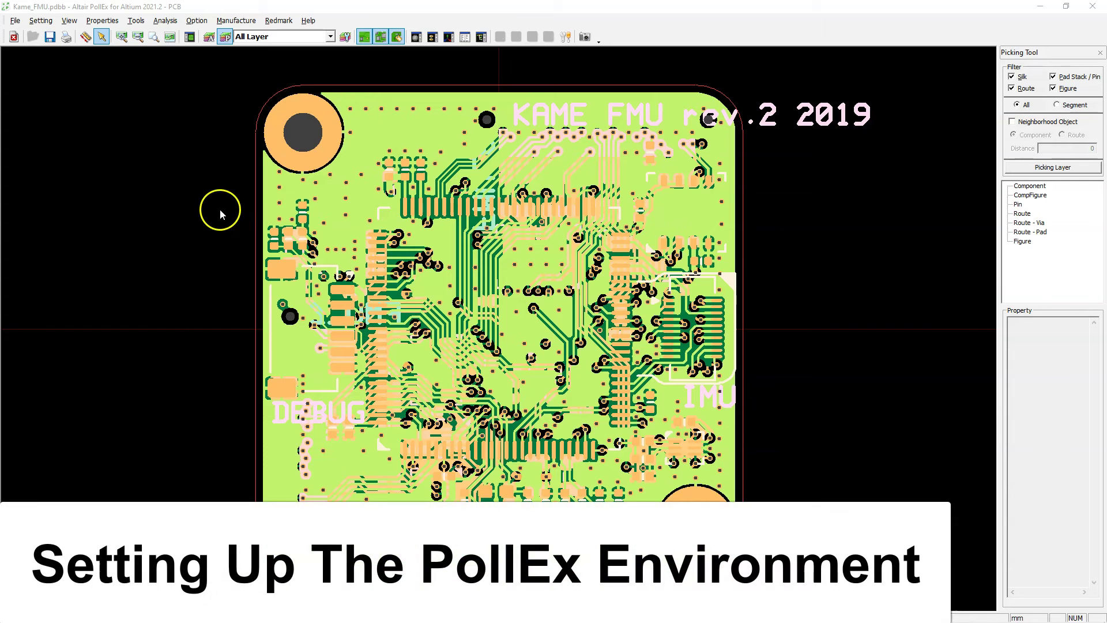
Go to the Altium Designer page under Setting > Environment > ECAD in PollEx.
left_click(221, 209)
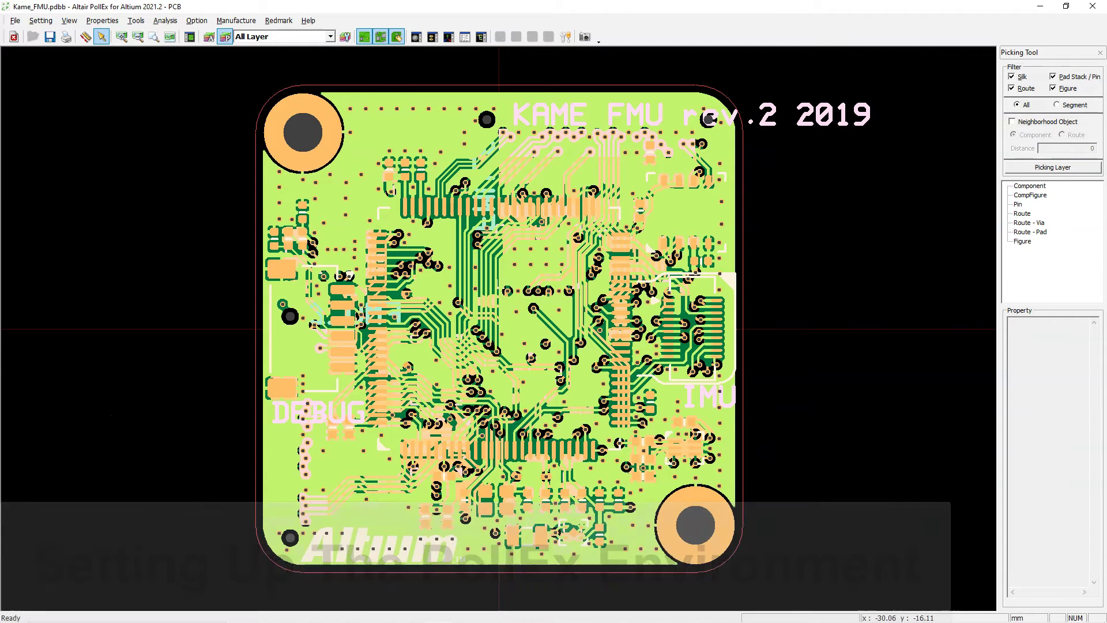
scroll(179, 140, "down", 2)
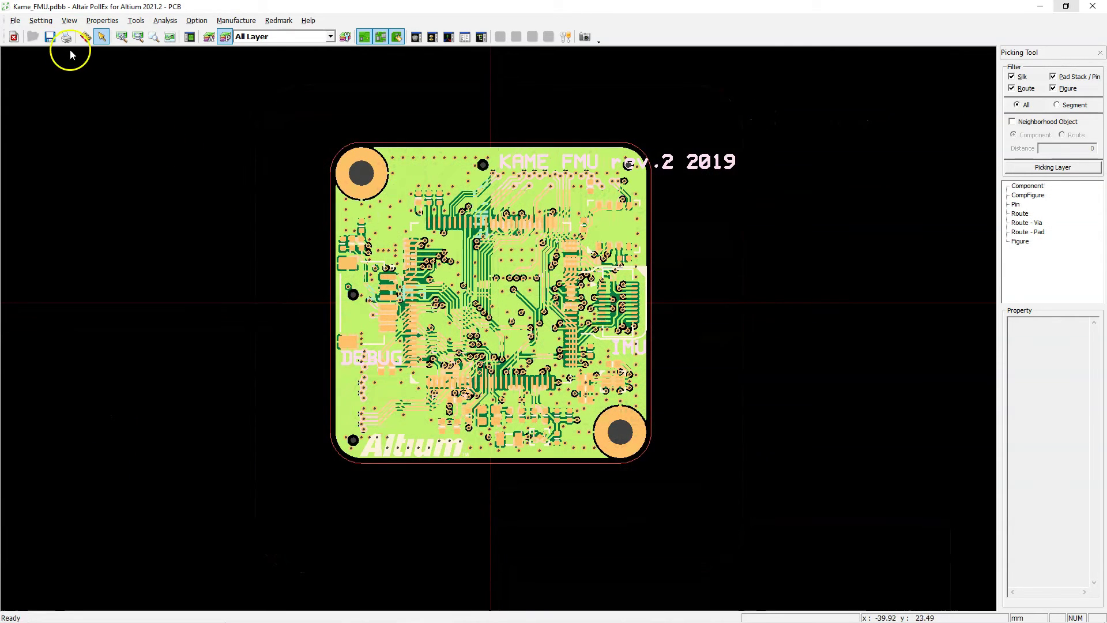
left_click(40, 20)
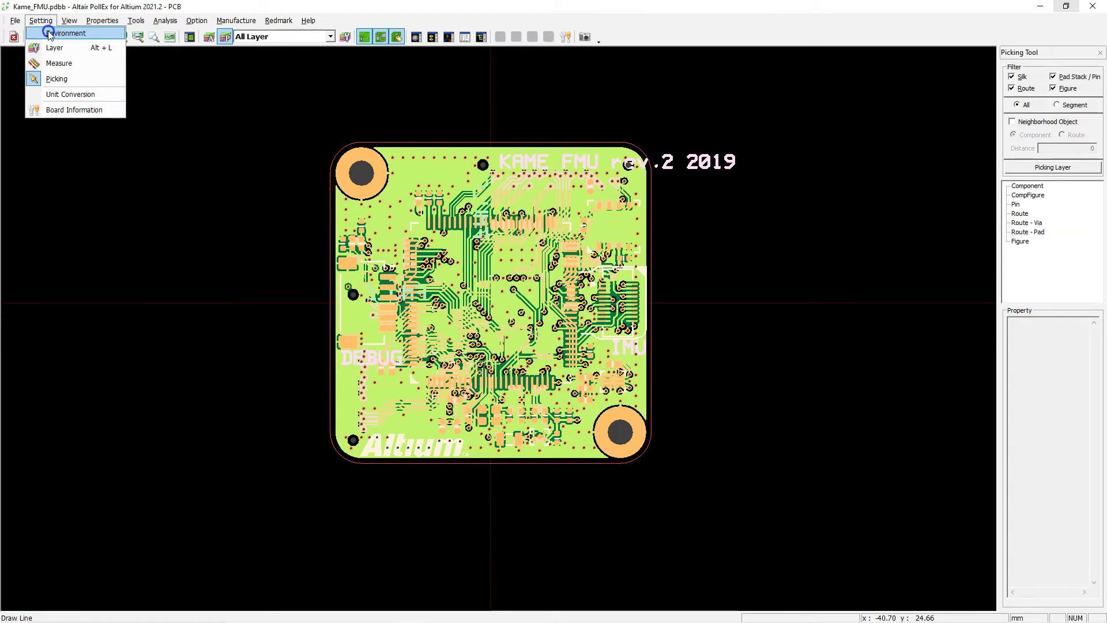
left_click(49, 33)
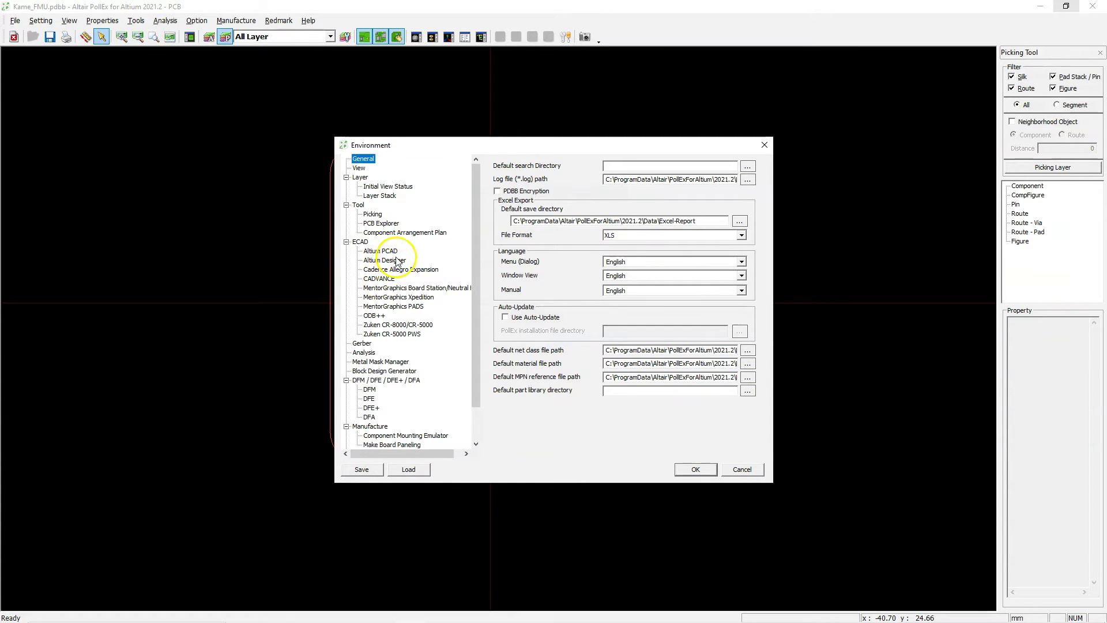
left_click(385, 260)
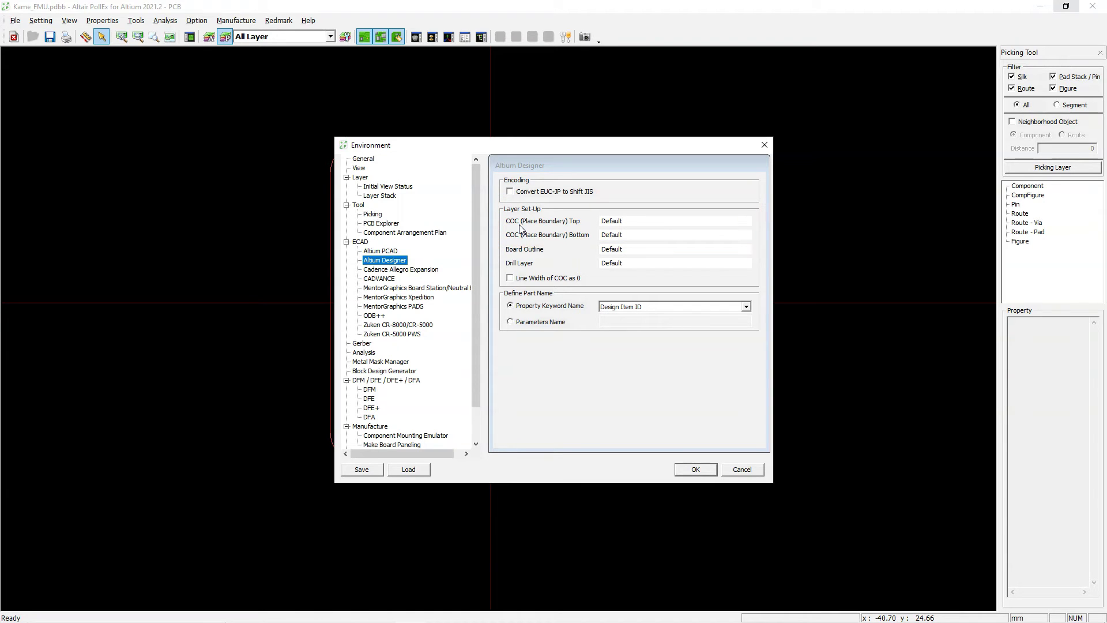
Set the COC Top and COC Bottom layers to Mechanical 15 and confirm with OK.
double_click(650, 221)
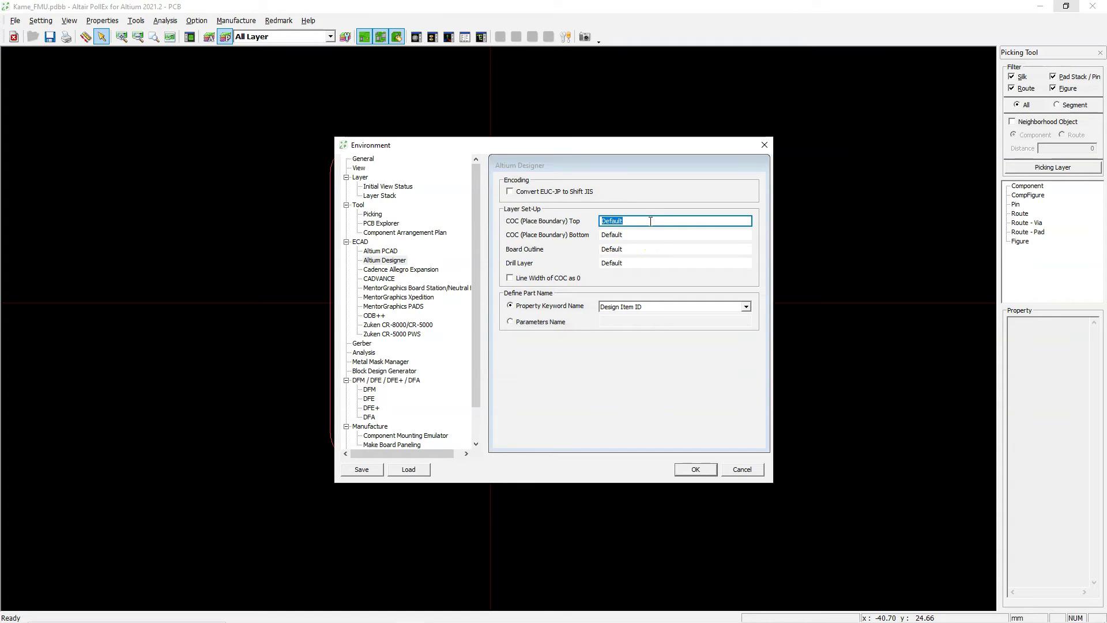
type("Mechanical 15")
left_click(635, 234)
double_click(634, 235)
type("Mechanical 15")
left_click(636, 249)
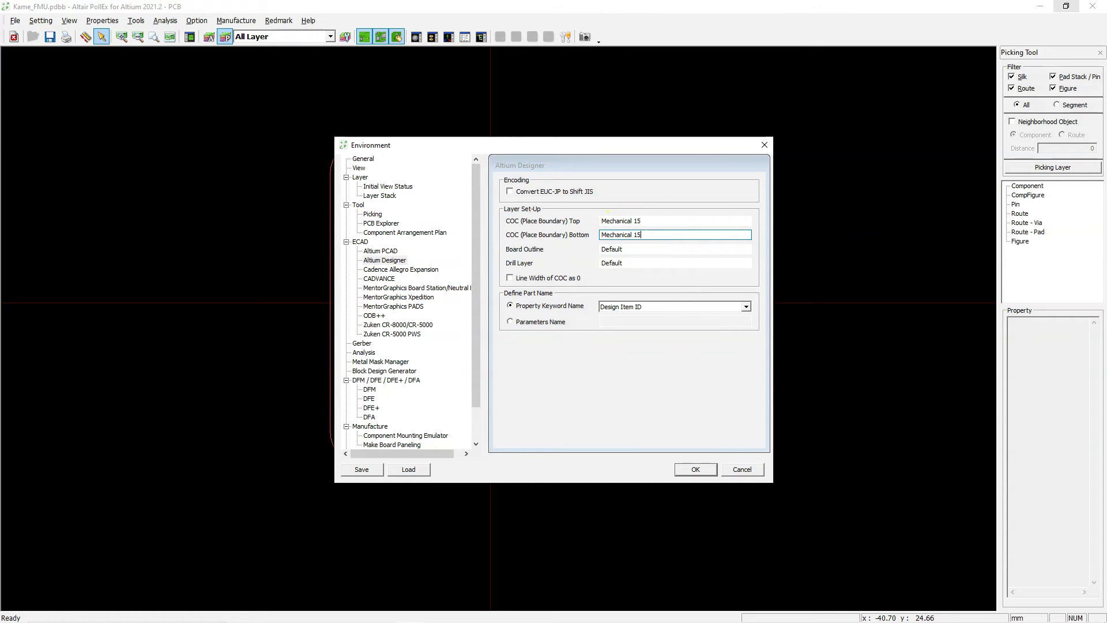
left_click(687, 470)
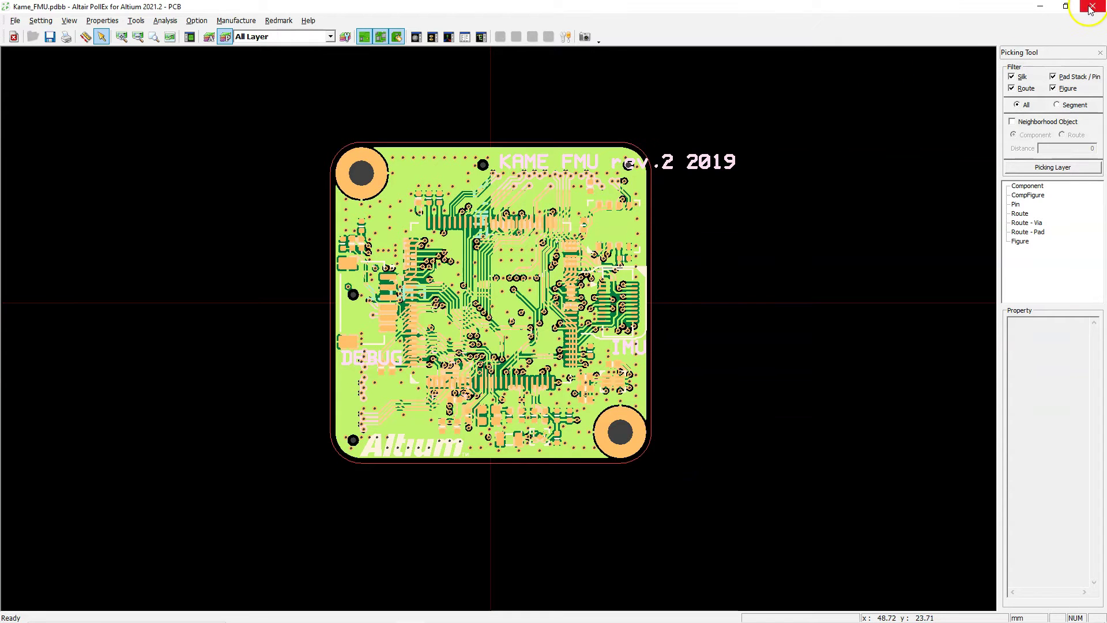
Close PollEx, export the AltairPollExForAltium_A01 PCB from Altium, and dismiss the limited-functionality notice.
left_click(1091, 9)
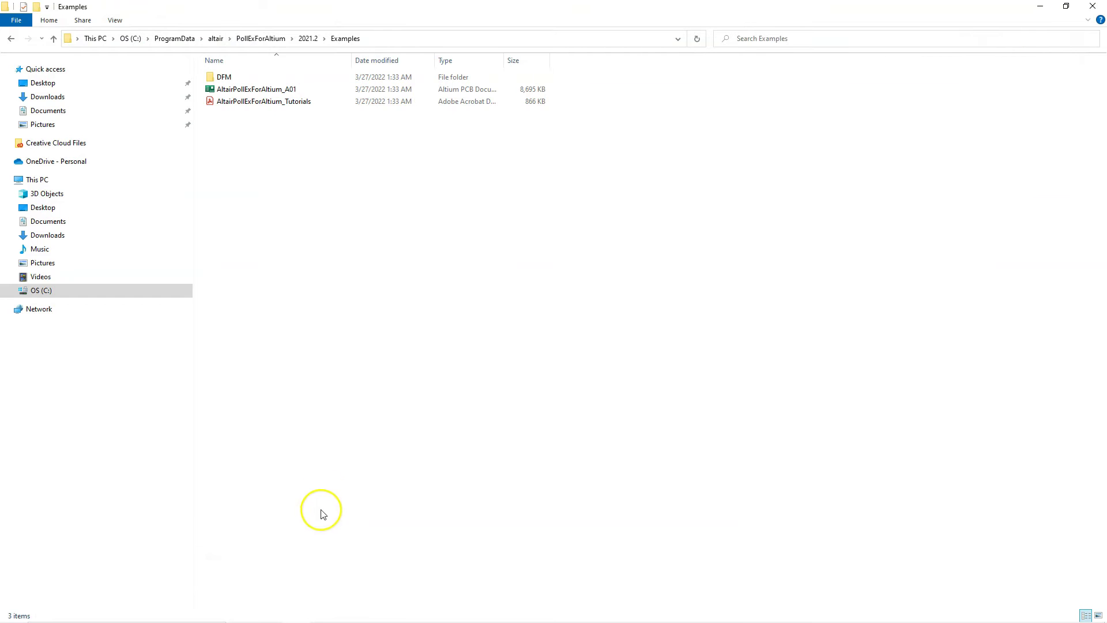
left_click(257, 90)
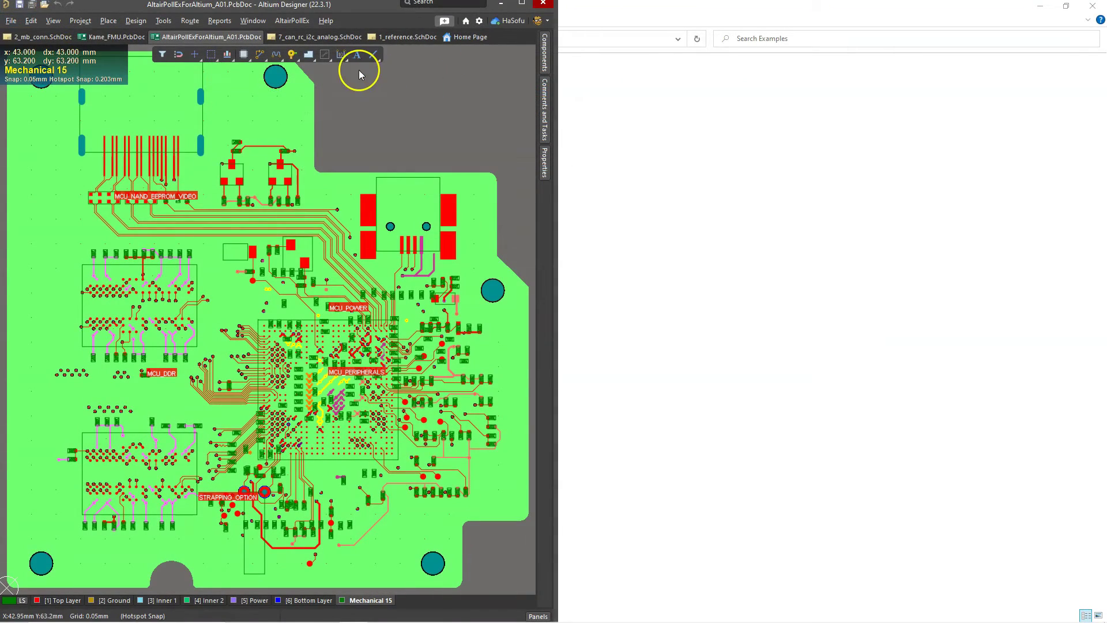
left_click(291, 21)
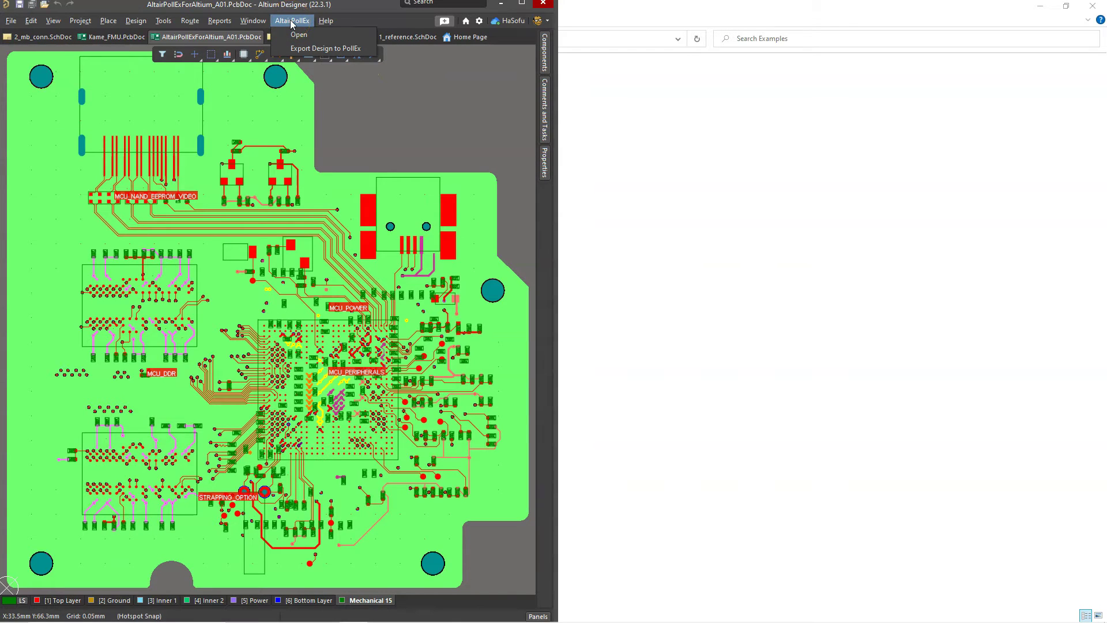
left_click(313, 49)
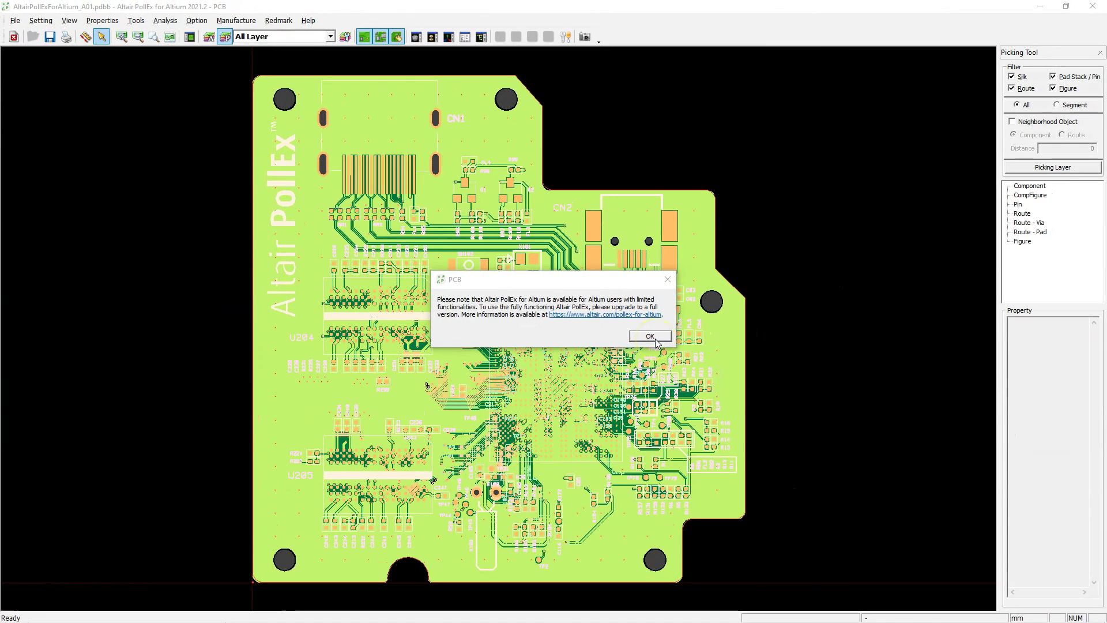
left_click(650, 336)
Open the AltairPollExForAltium_A01 folder in Explorer and inspect its exported .pdbb file.
left_click(304, 605)
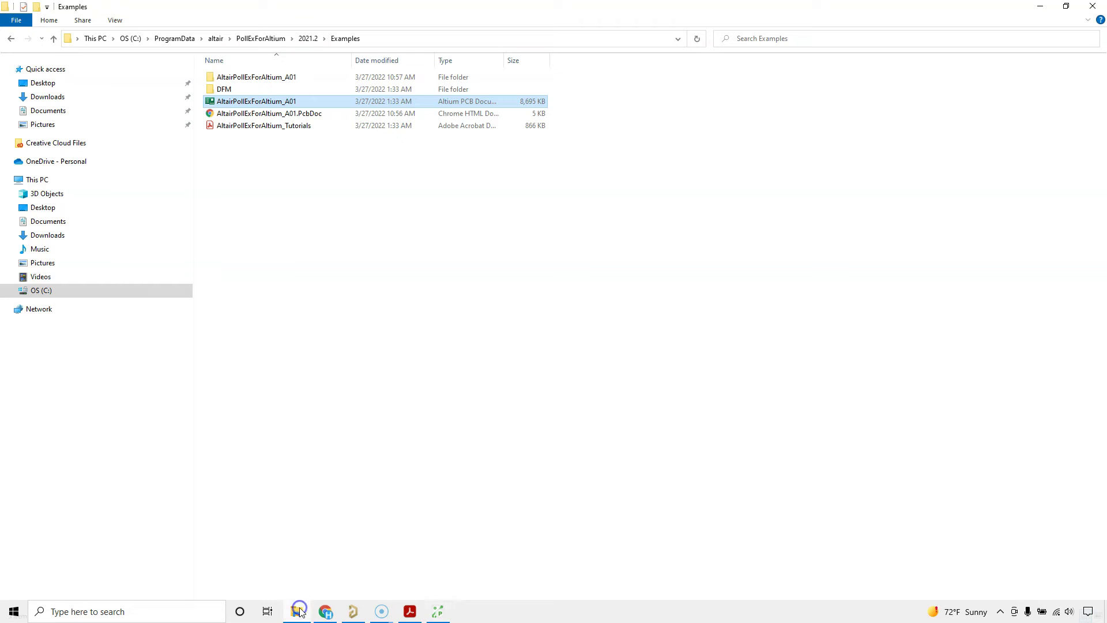
left_click(280, 77)
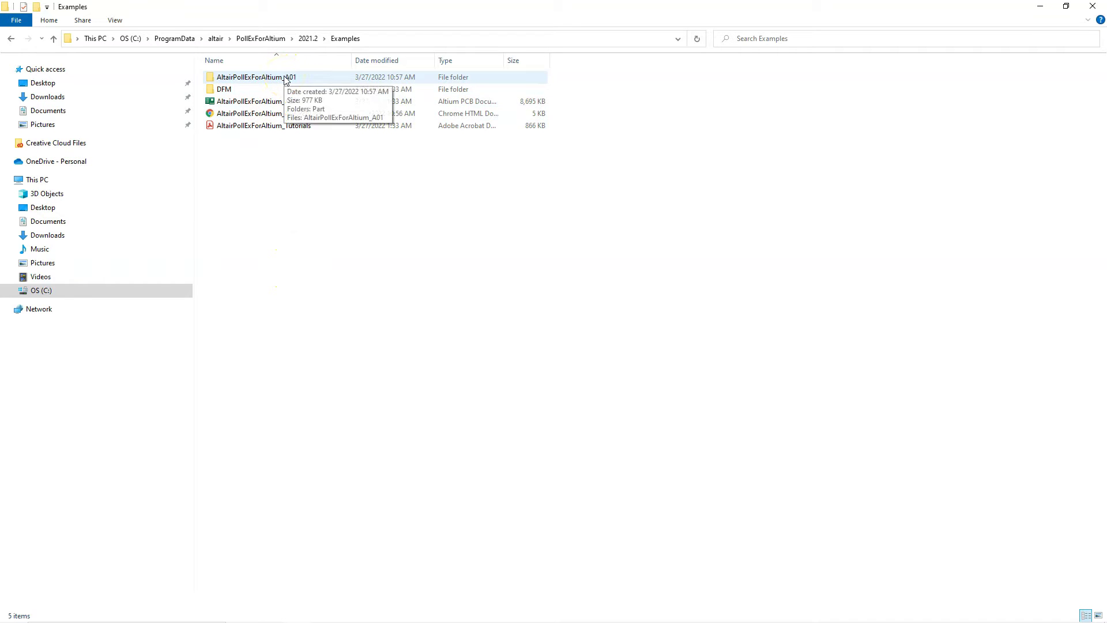
left_click(299, 103)
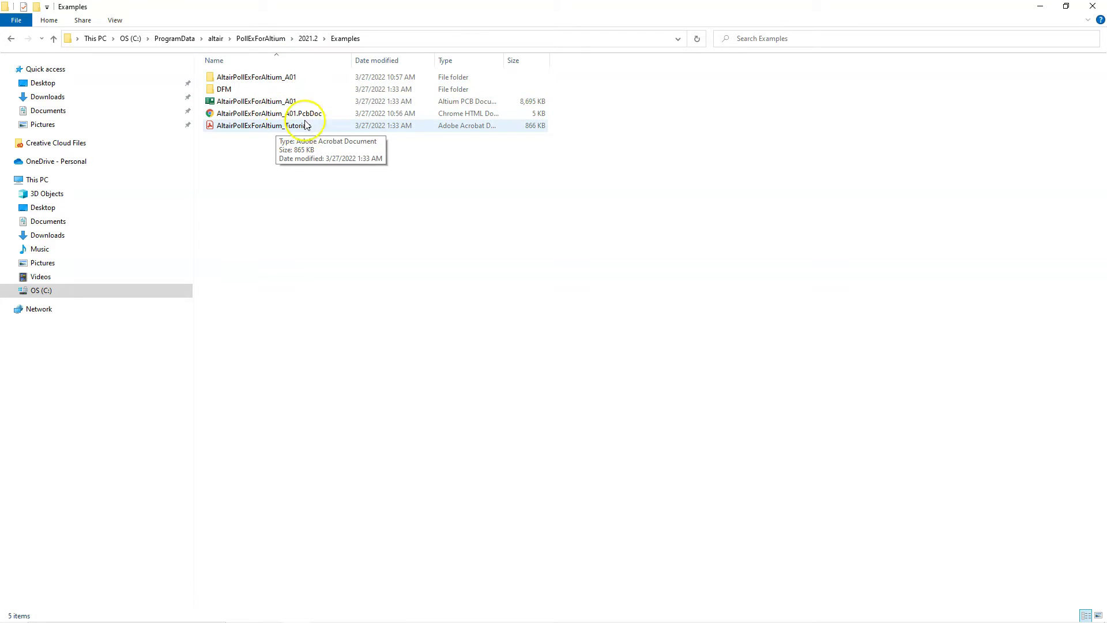
left_click(302, 80)
double_click(303, 84)
left_click(288, 94)
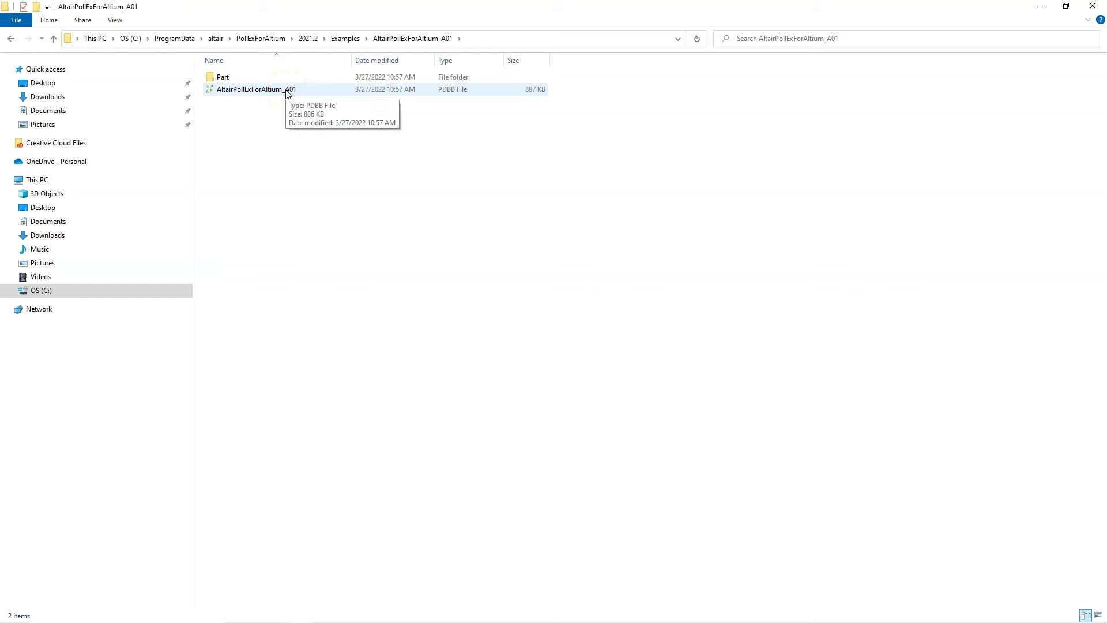
left_click(422, 113)
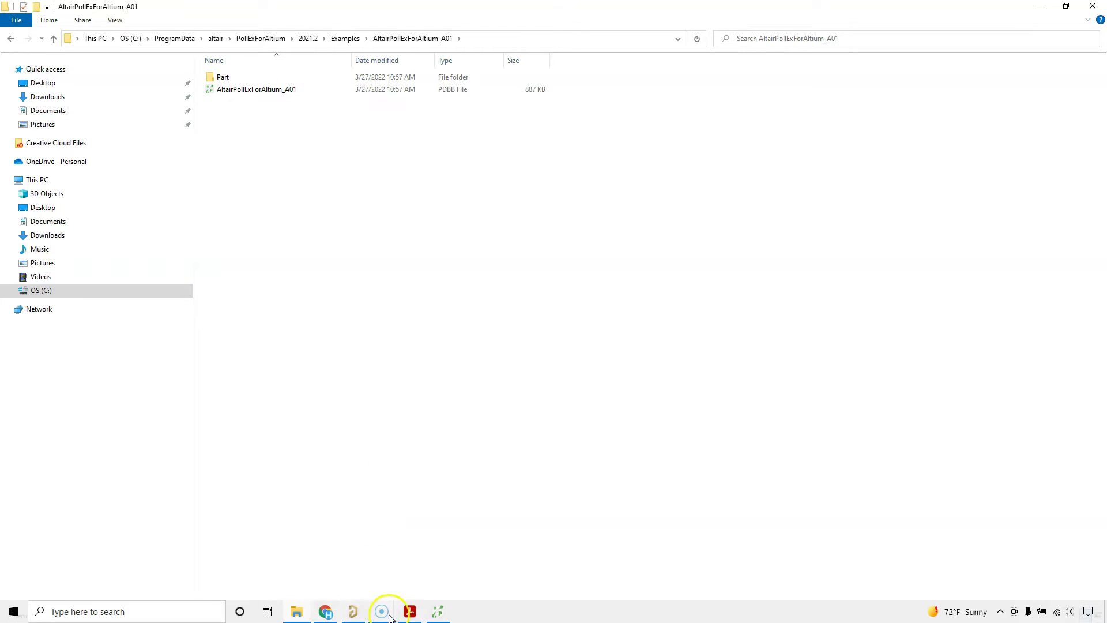
Browse into the Part folder, return to the parent folder, and switch to Altium Designer.
left_click(437, 613)
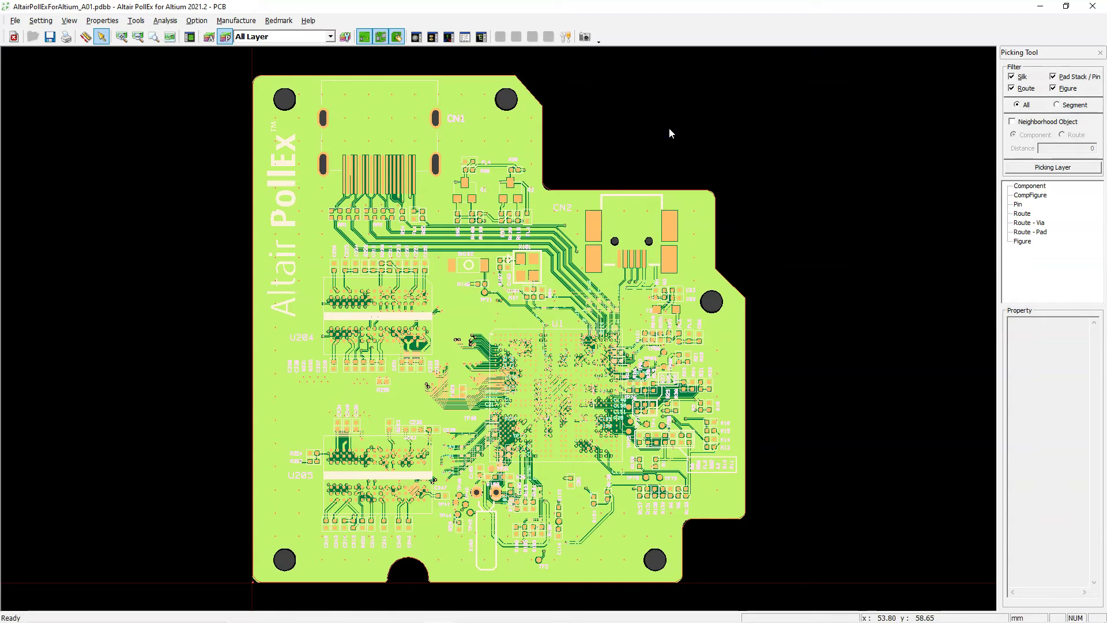
left_click(290, 80)
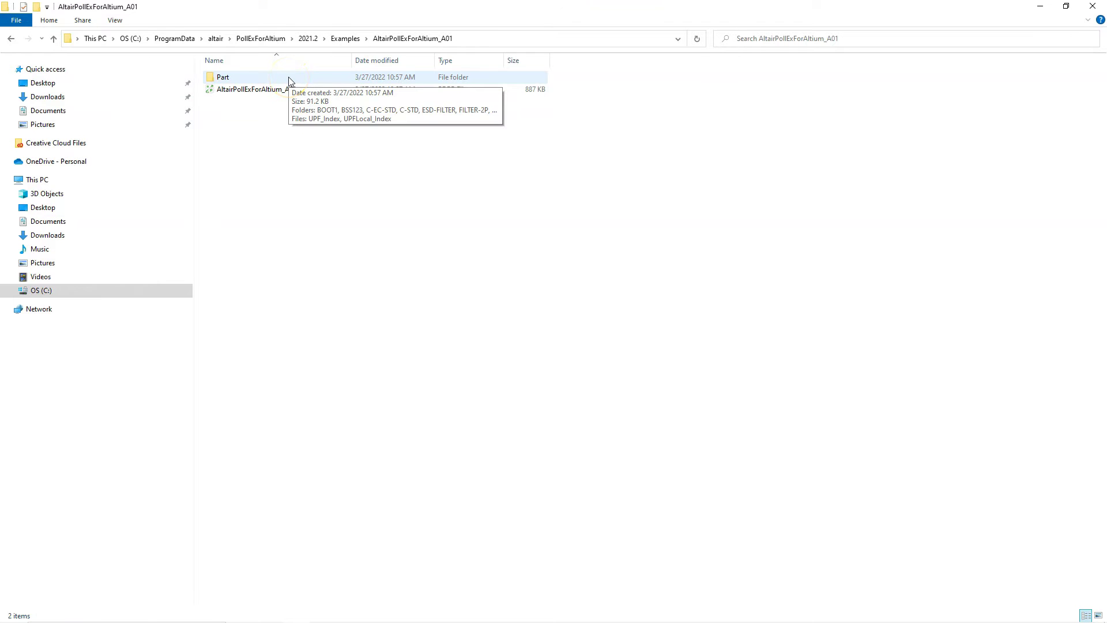
double_click(289, 81)
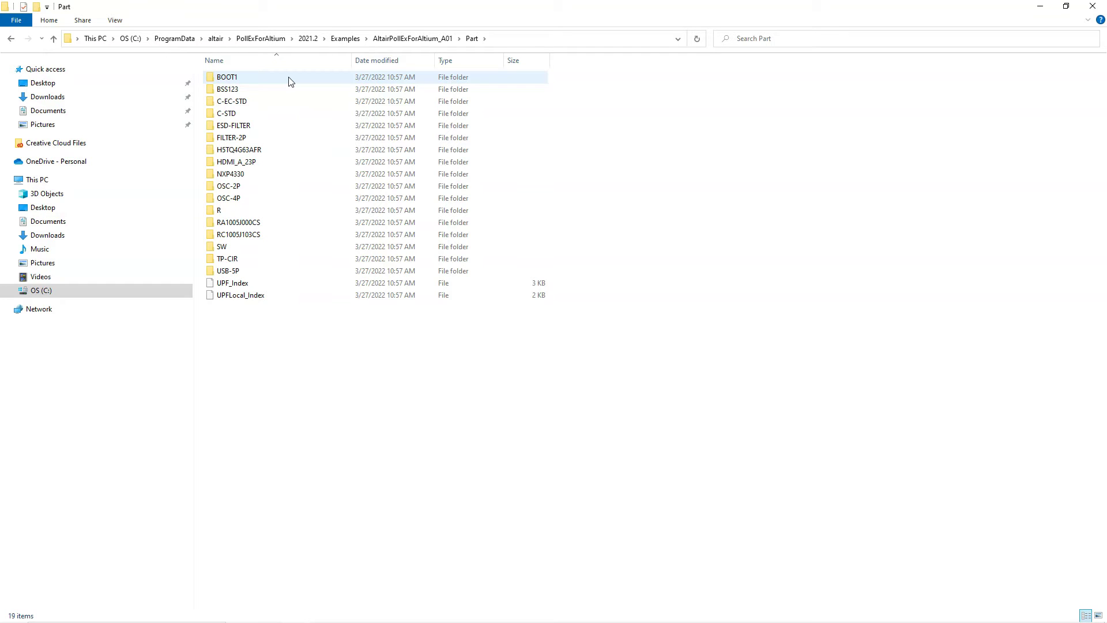
left_click(54, 39)
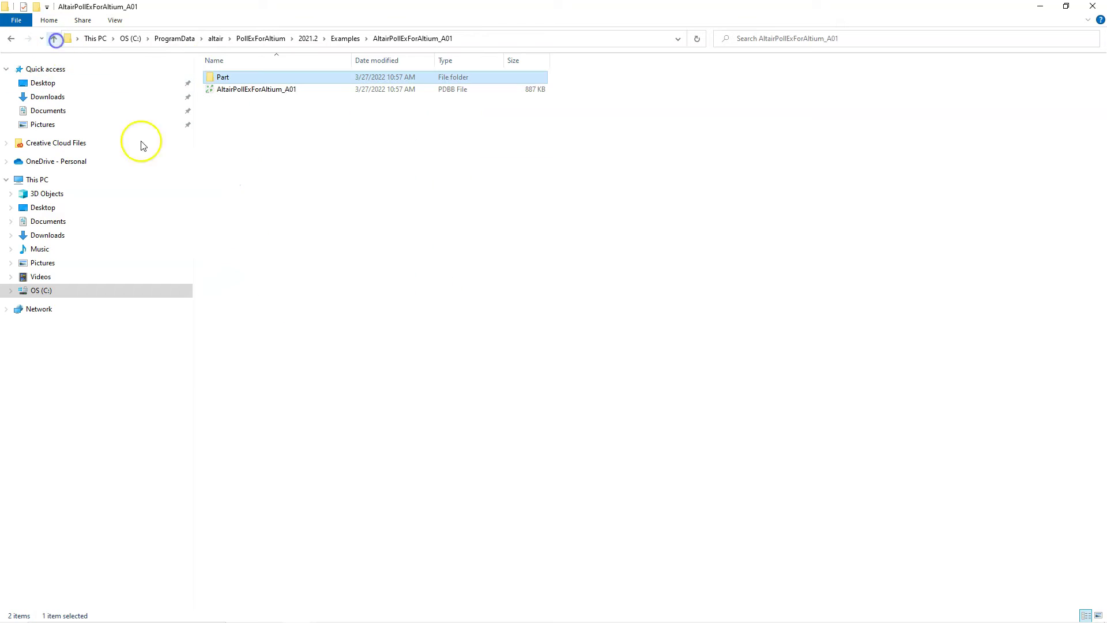
left_click(309, 364)
key("alt+Tab")
left_click(351, 110)
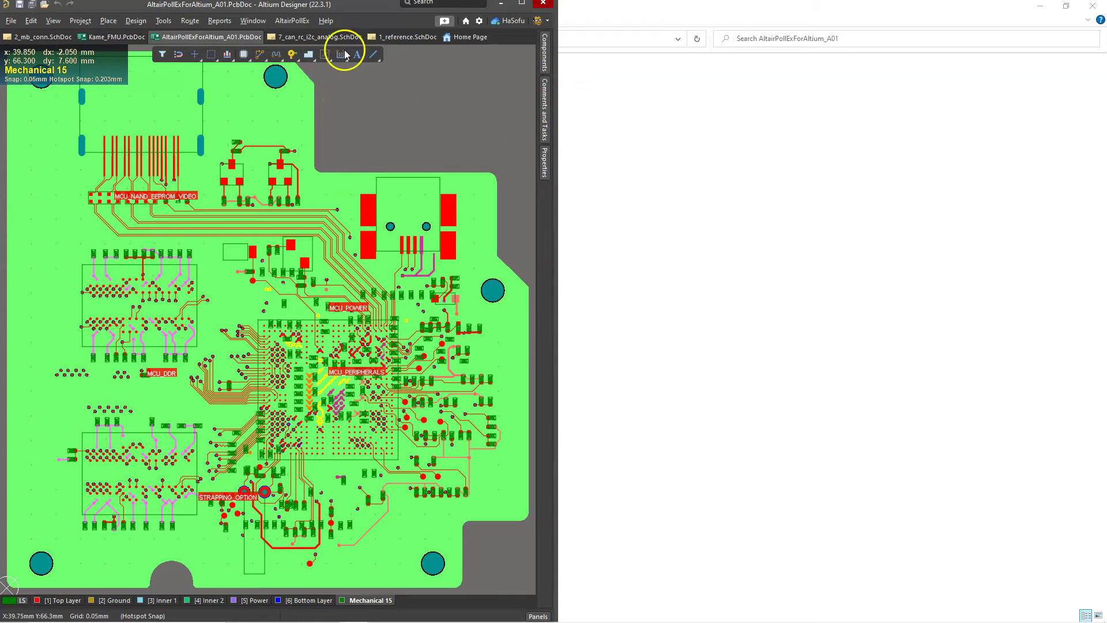
Run AltairPollEx > Open on the A01 board and dismiss the limited-functionality notice.
left_click(292, 22)
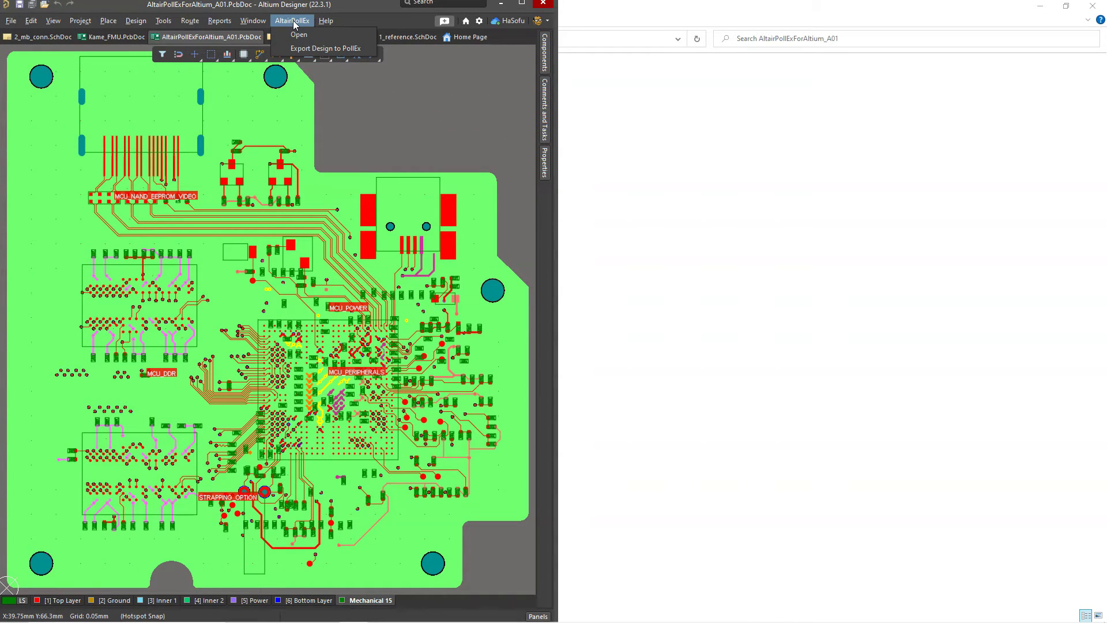
left_click(309, 36)
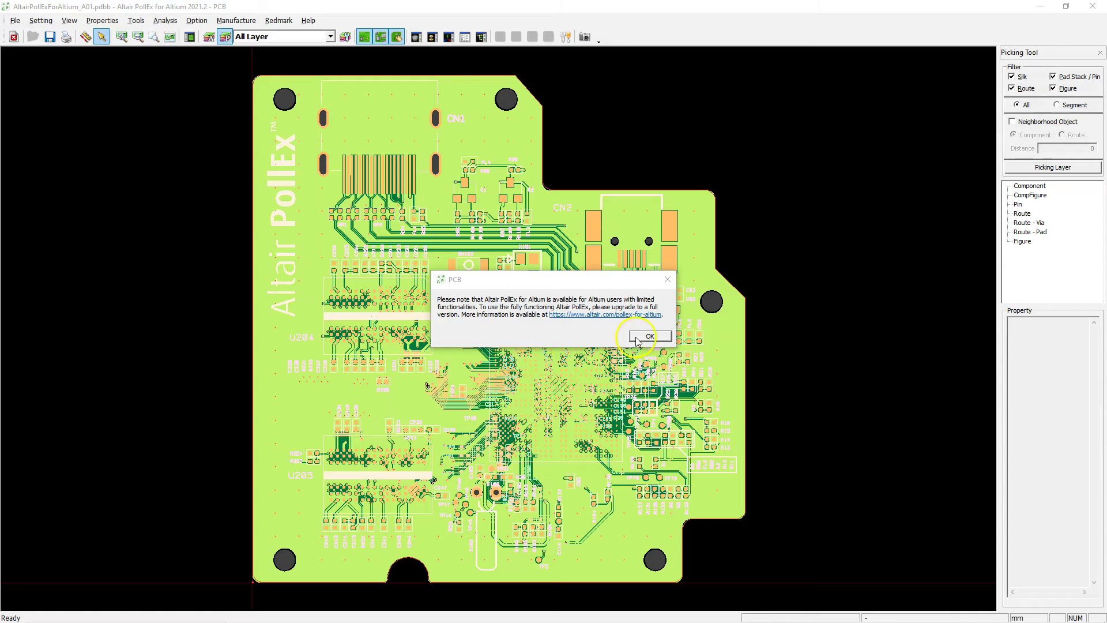
left_click(640, 353)
left_click(256, 356)
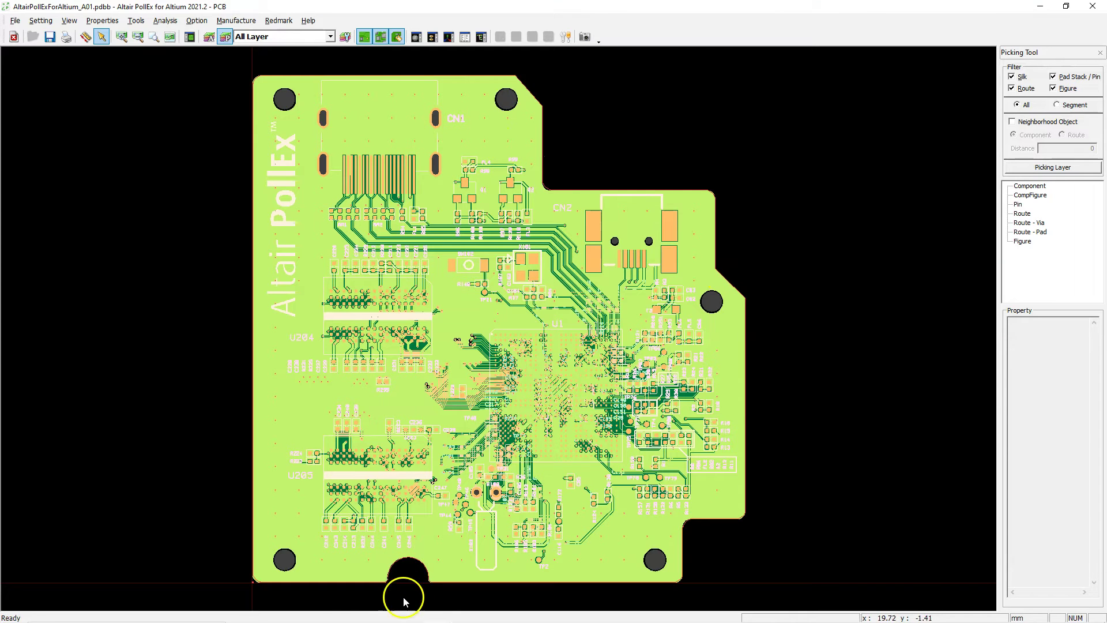
Return to Altium Designer and run AltairPollEx > Open again.
left_click(353, 615)
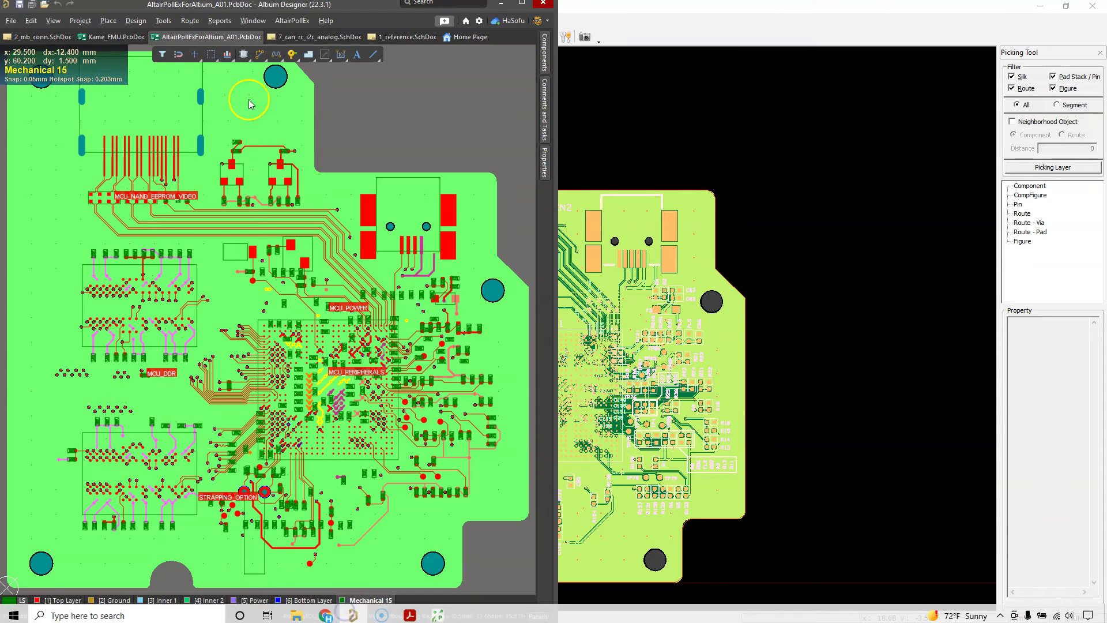
left_click(292, 21)
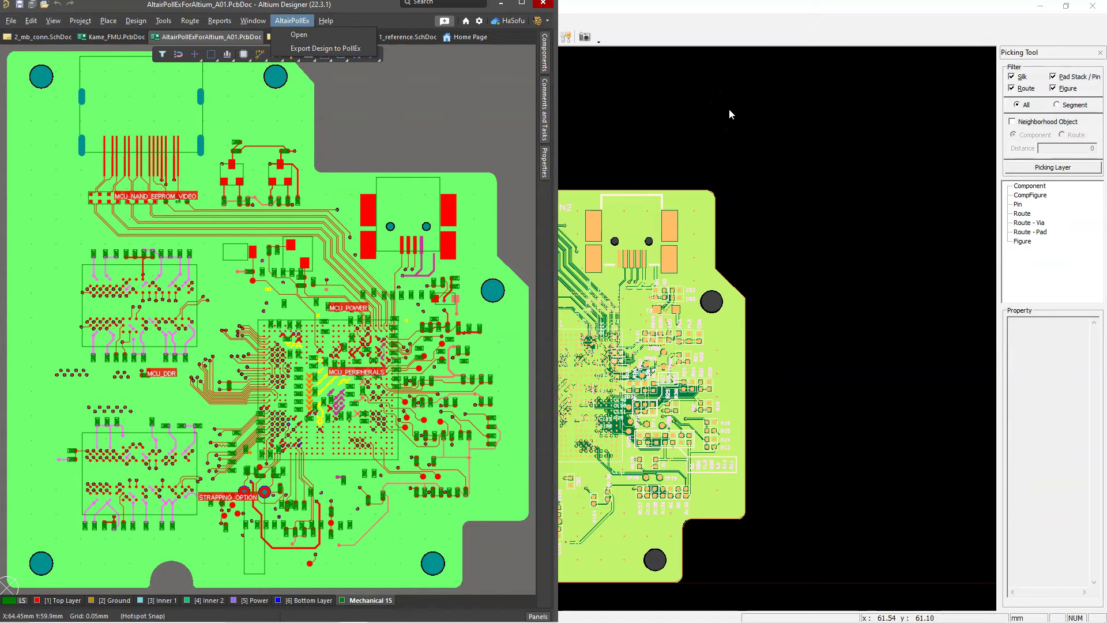
left_click(353, 40)
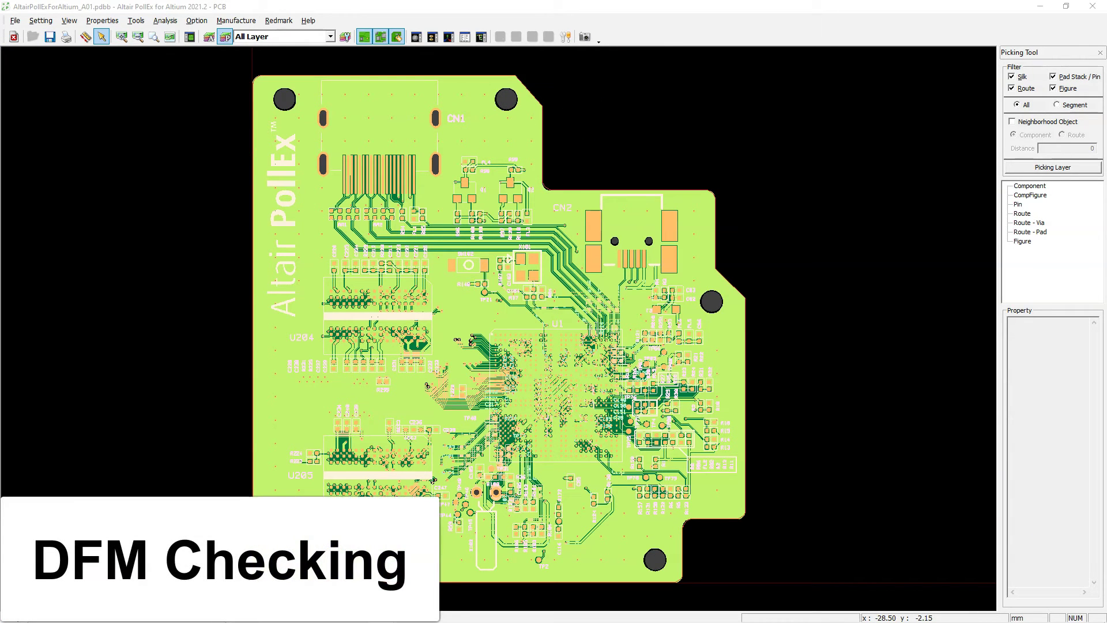
Activate PollEx and open the Option menu to reach the DFM commands.
left_click(97, 198)
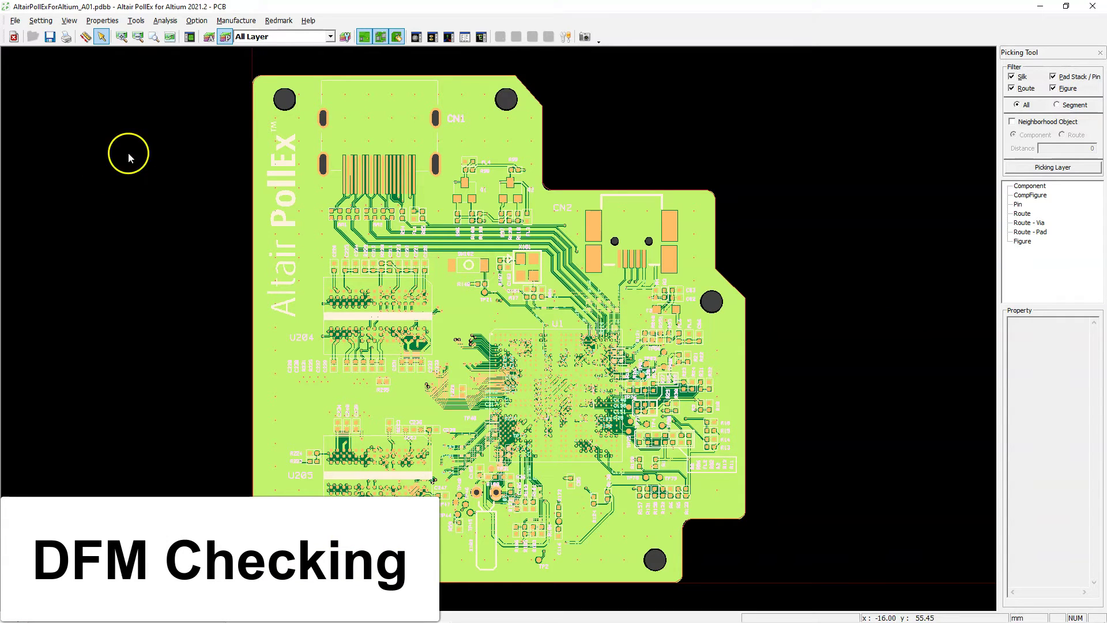
left_click(196, 21)
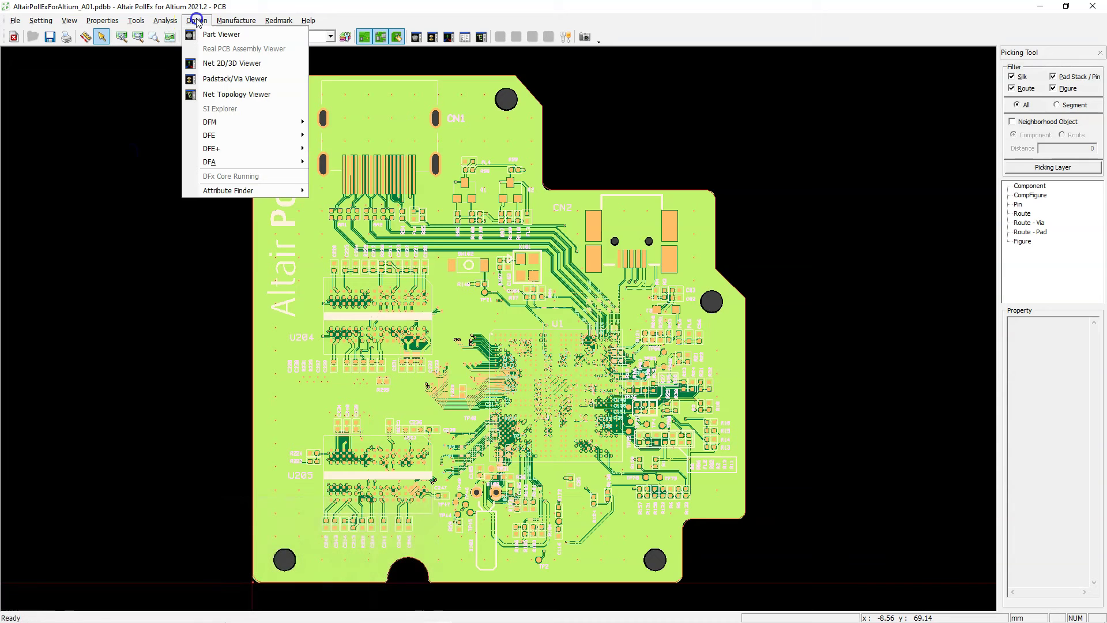
Open the DFM Design Constraints input window.
mouse_move(285, 120)
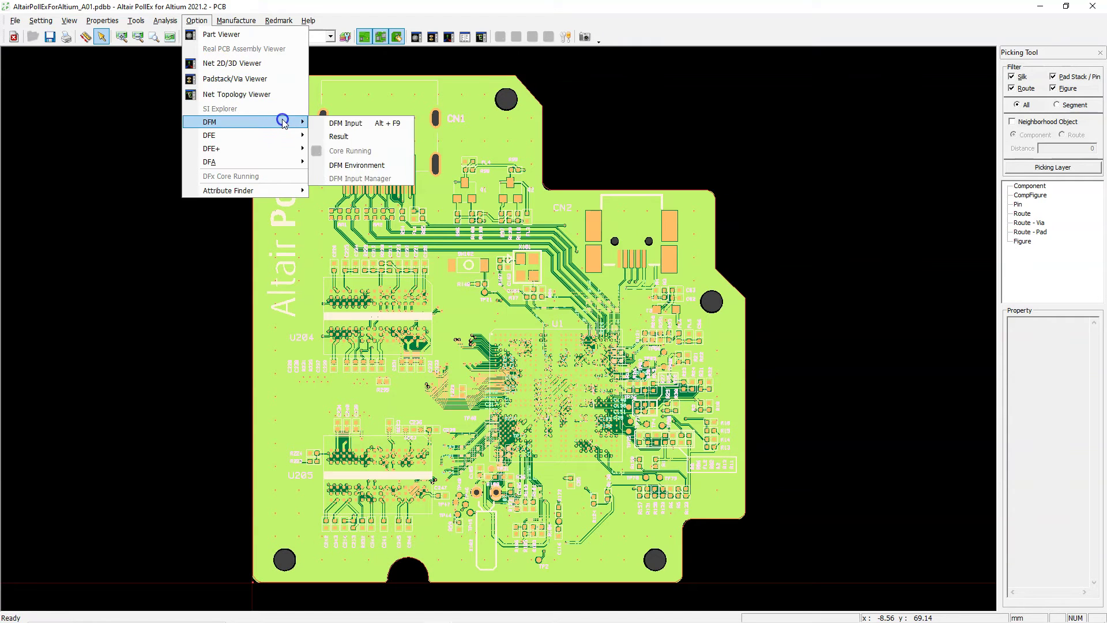
left_click(353, 125)
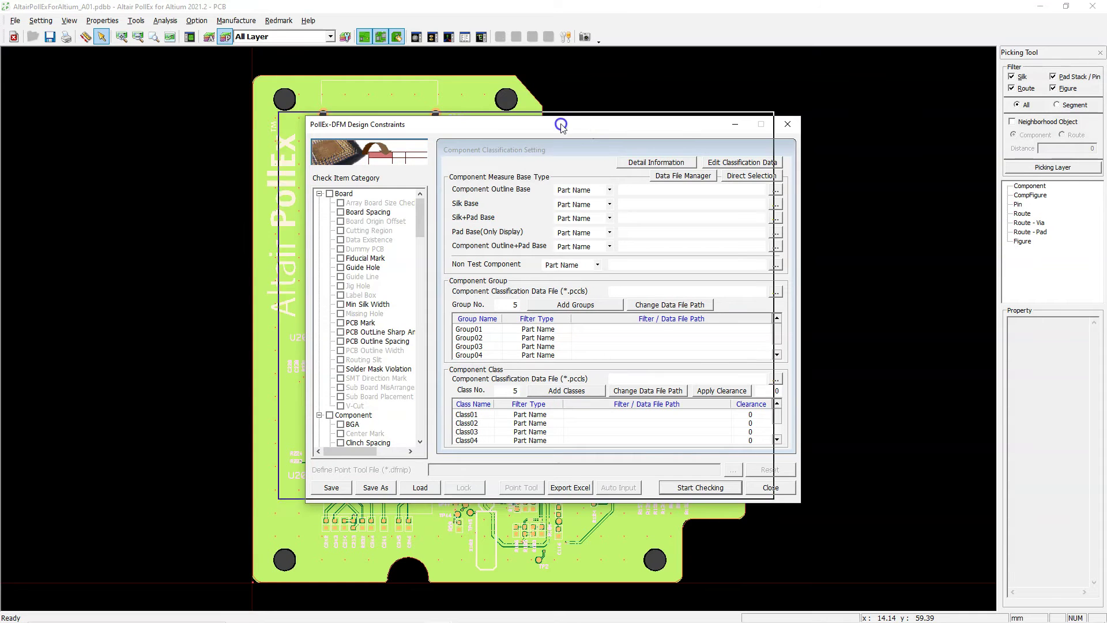
left_click(557, 183)
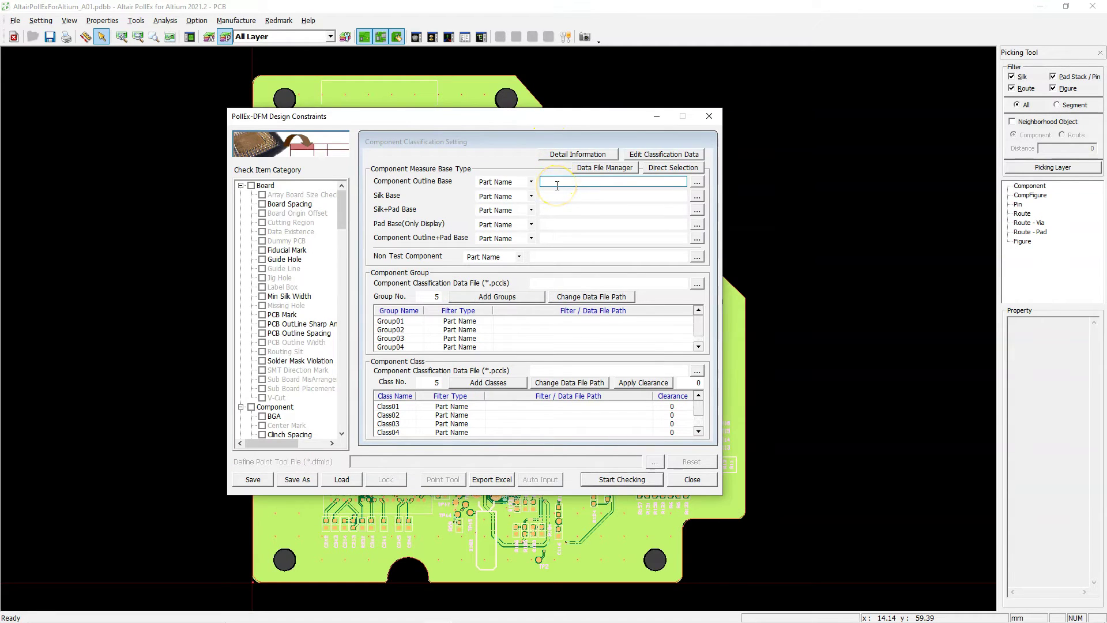
Load DFM_Input.DFMI from C:\ProgramData\altair\PollExForAltium\2021.2\Examples\DFM.
left_click(341, 480)
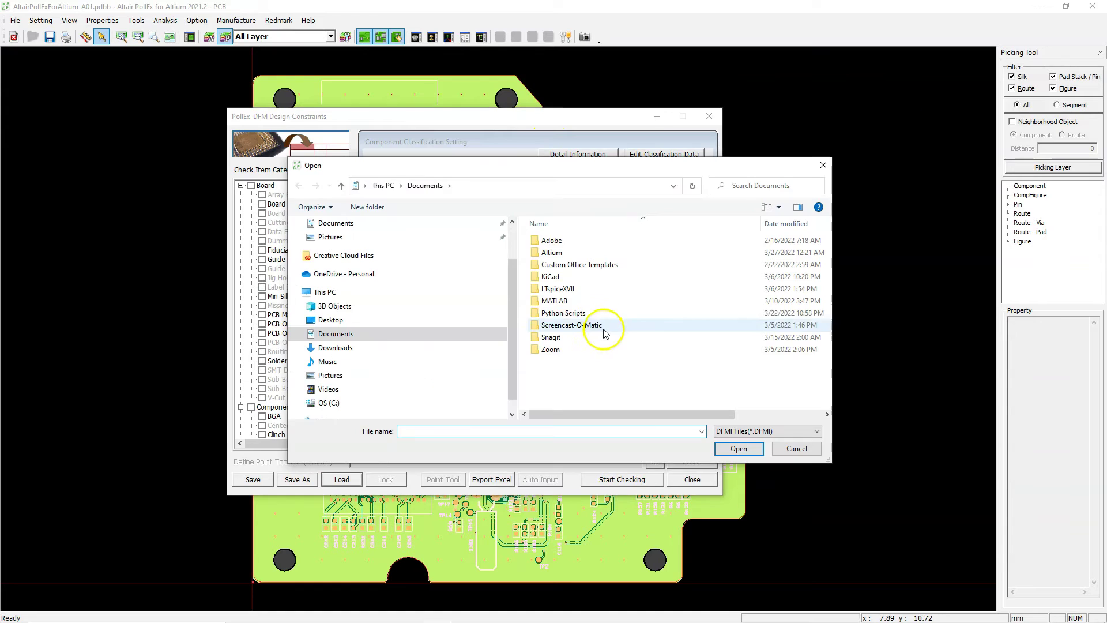
scroll(440, 364, "down", 1)
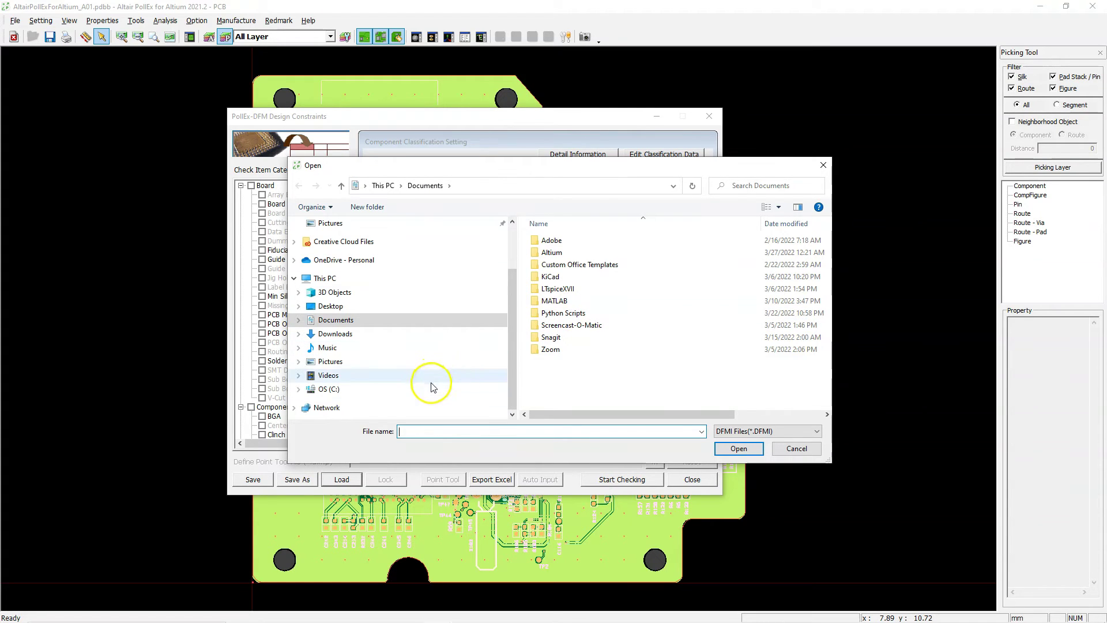
left_click(434, 393)
double_click(571, 350)
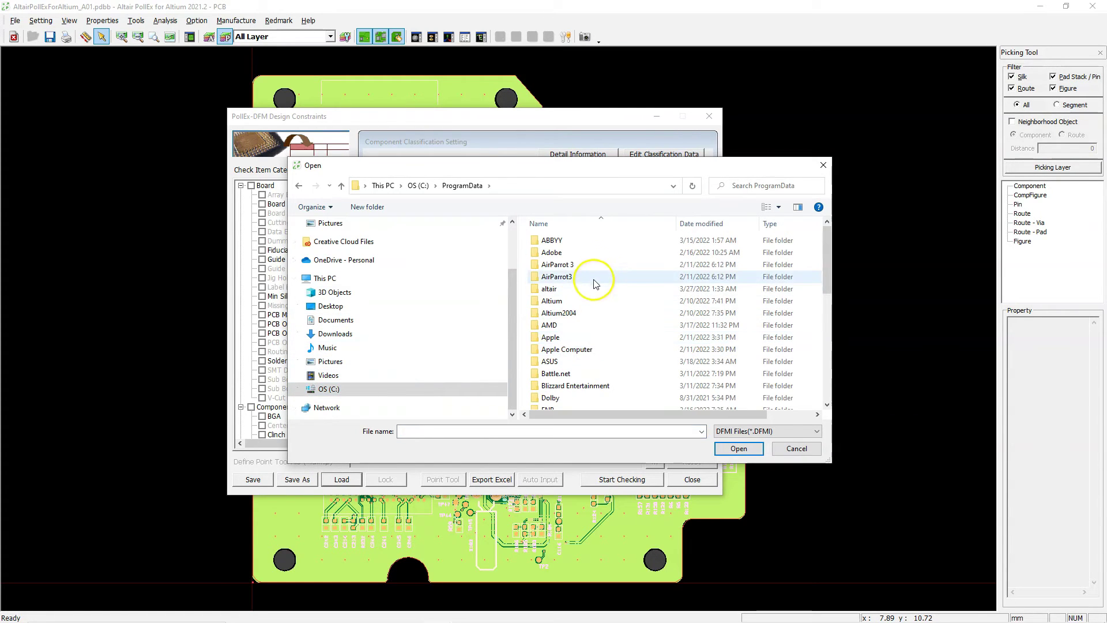
double_click(587, 291)
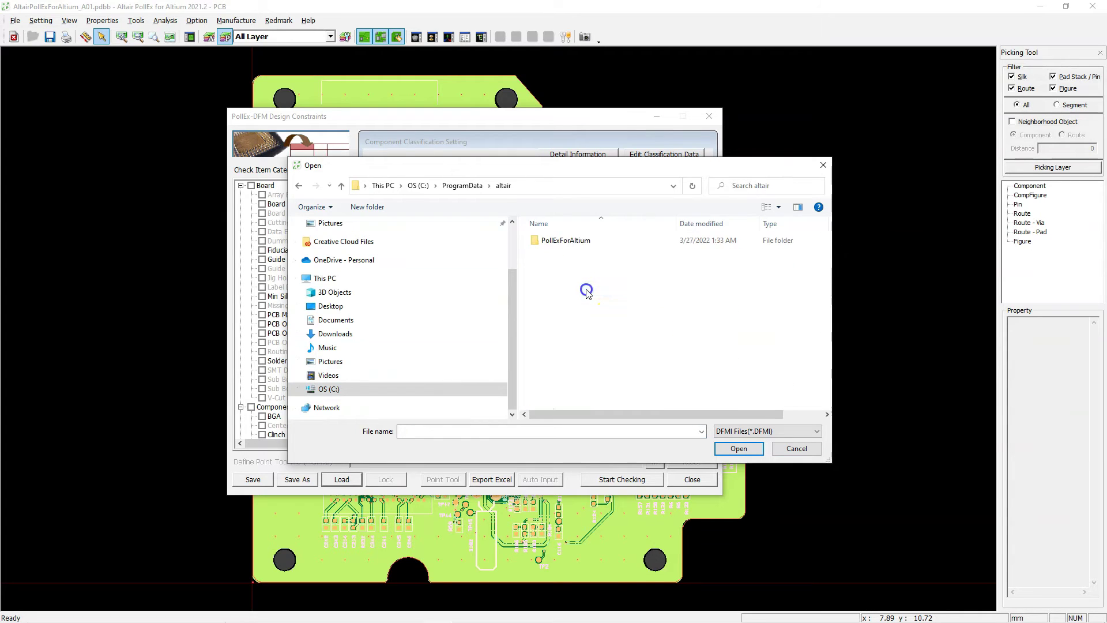
double_click(587, 240)
double_click(588, 240)
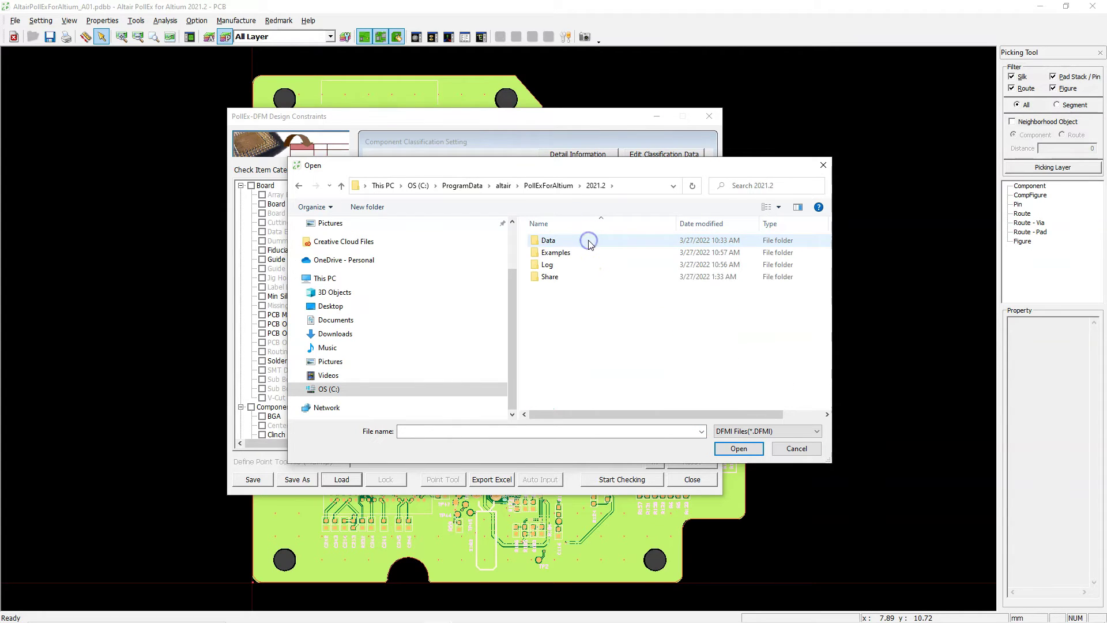
double_click(588, 252)
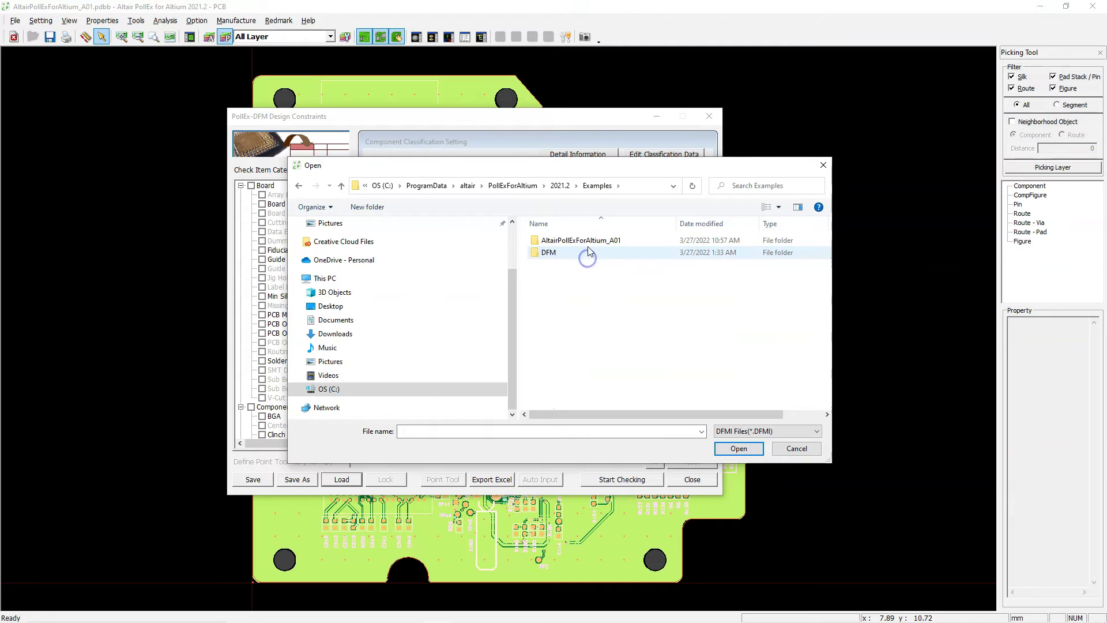
double_click(584, 253)
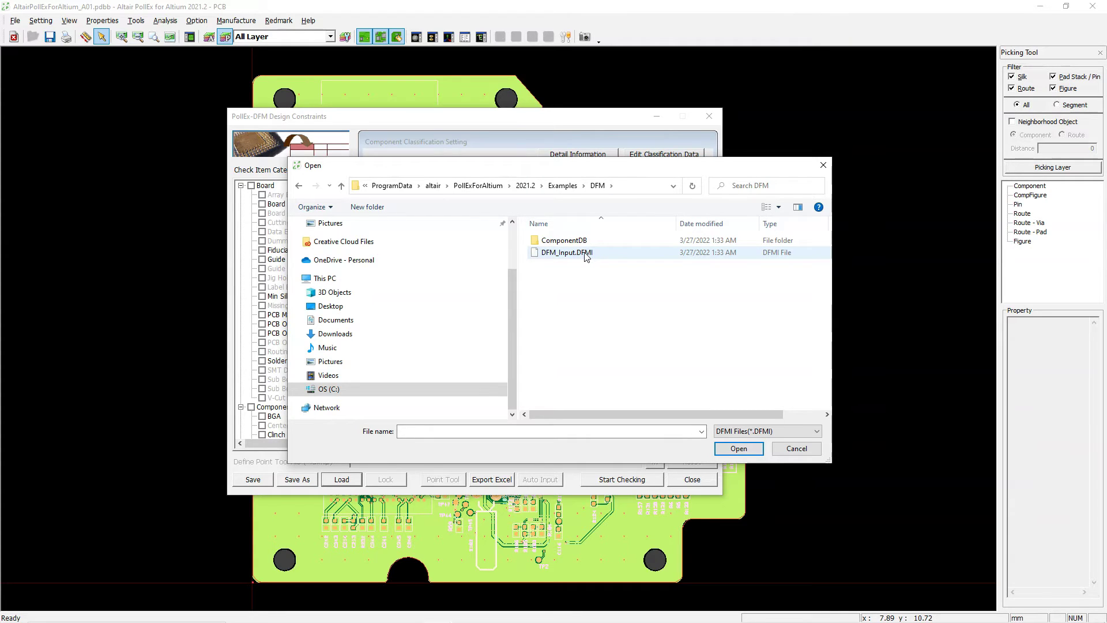
left_click(587, 254)
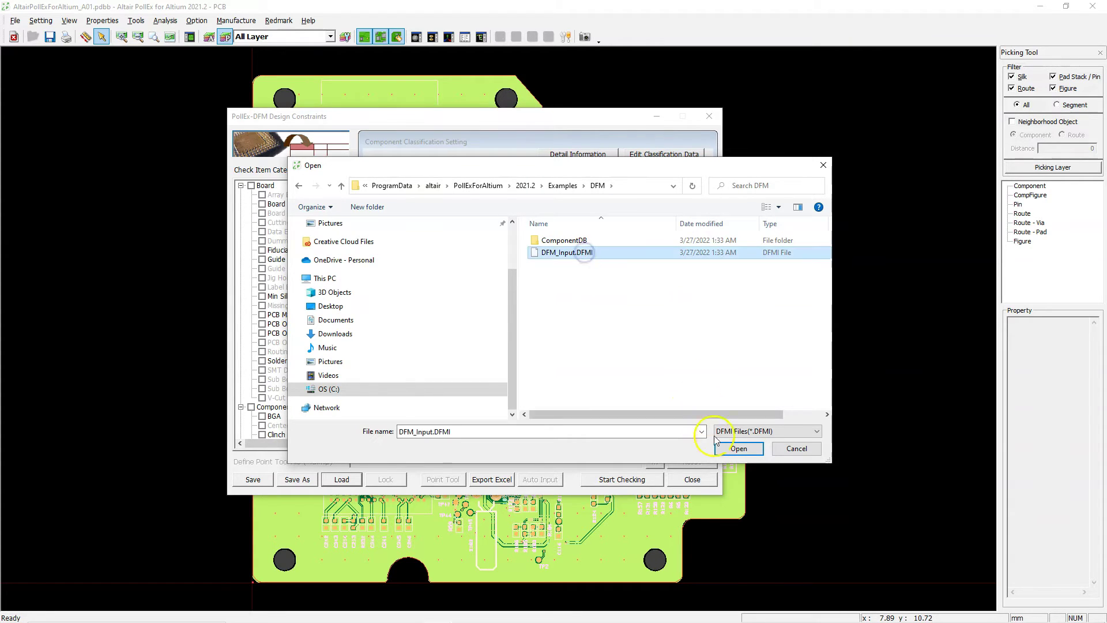
left_click(730, 452)
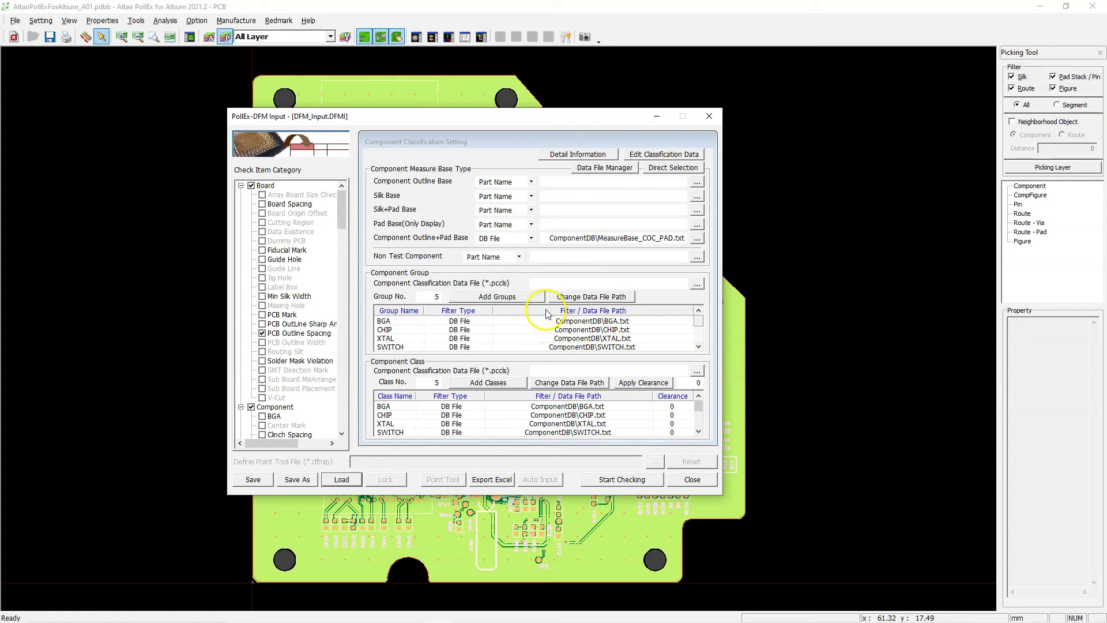
Start the DFM check, saving the DFMI input settings when prompted.
left_click(609, 479)
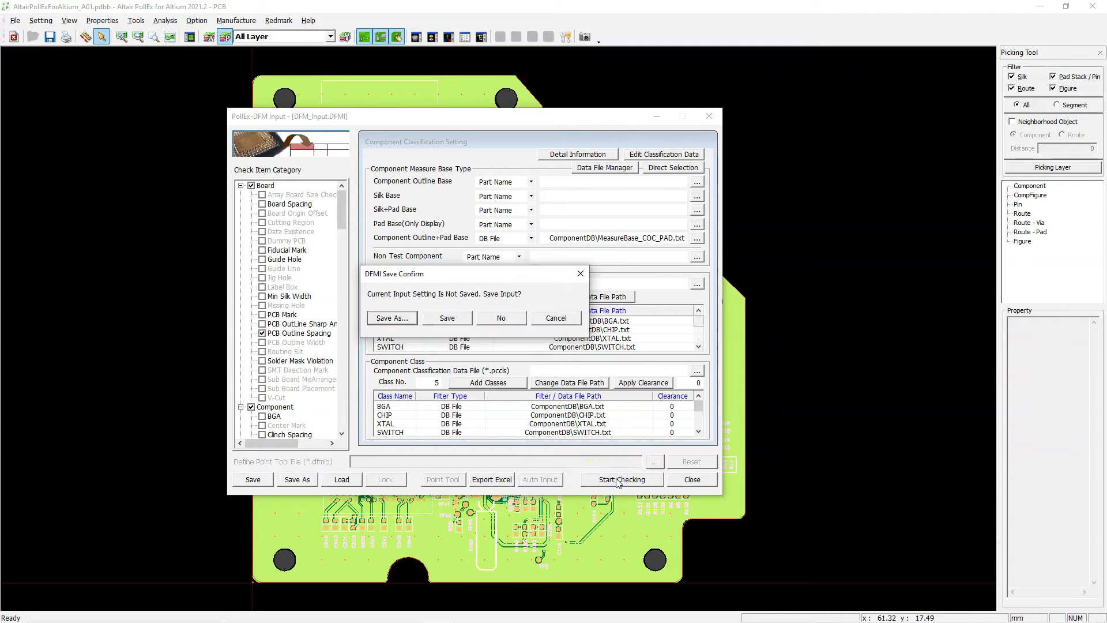
left_click(443, 317)
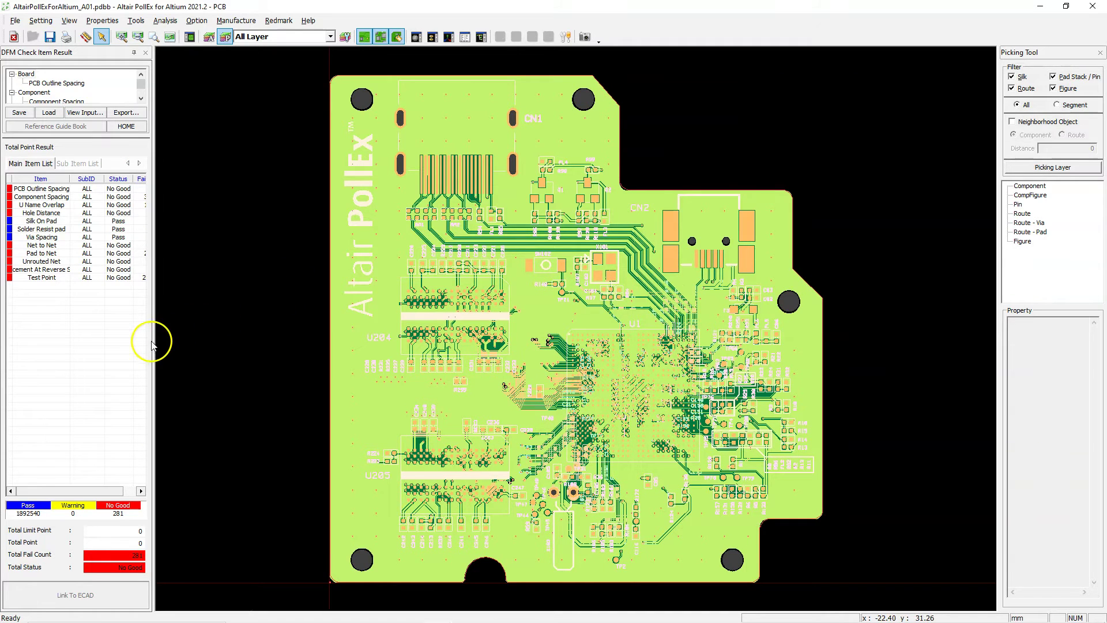
Widen the results panel and show the PCB Outline Spacing failures: CN1, R99-2, CN2, R133-2, R5-1.
left_click_drag(153, 345, 309, 341)
left_click(166, 326)
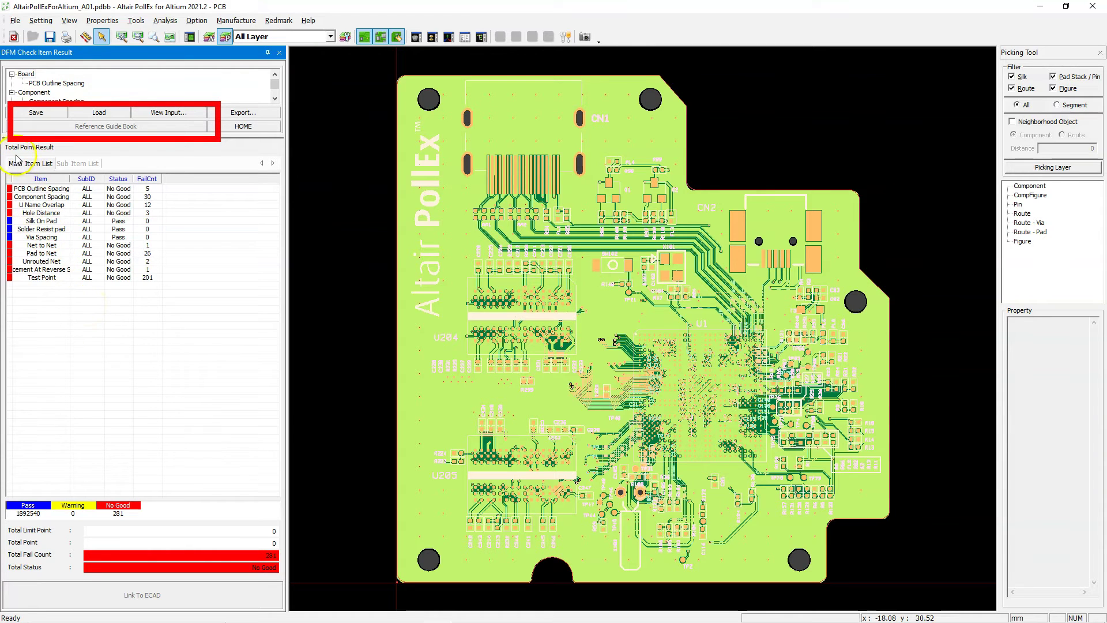
double_click(44, 189)
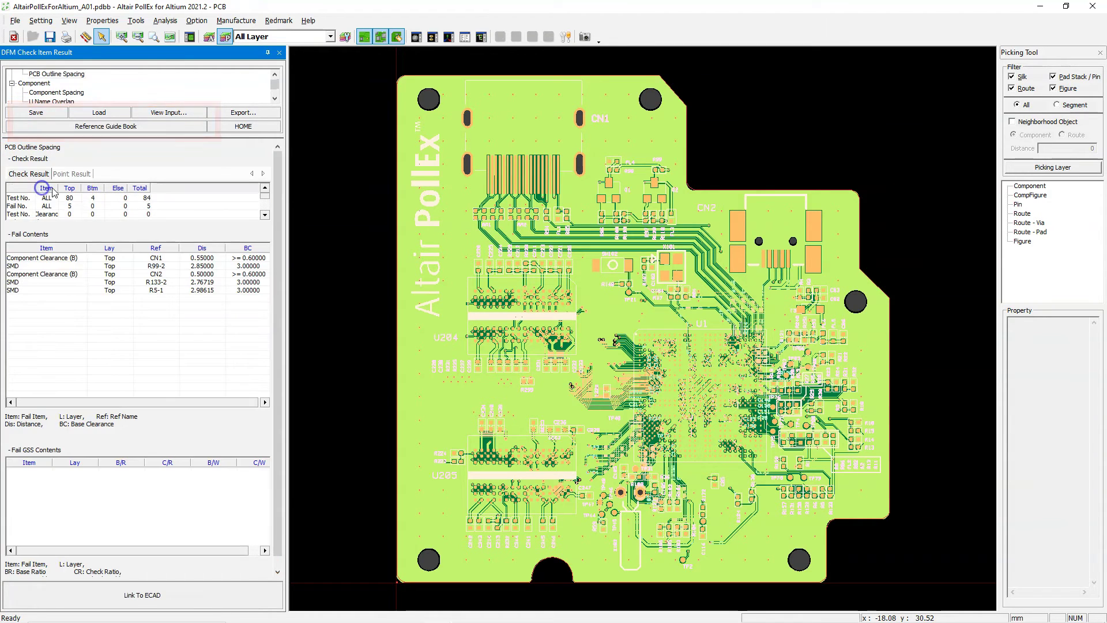
left_click(52, 257)
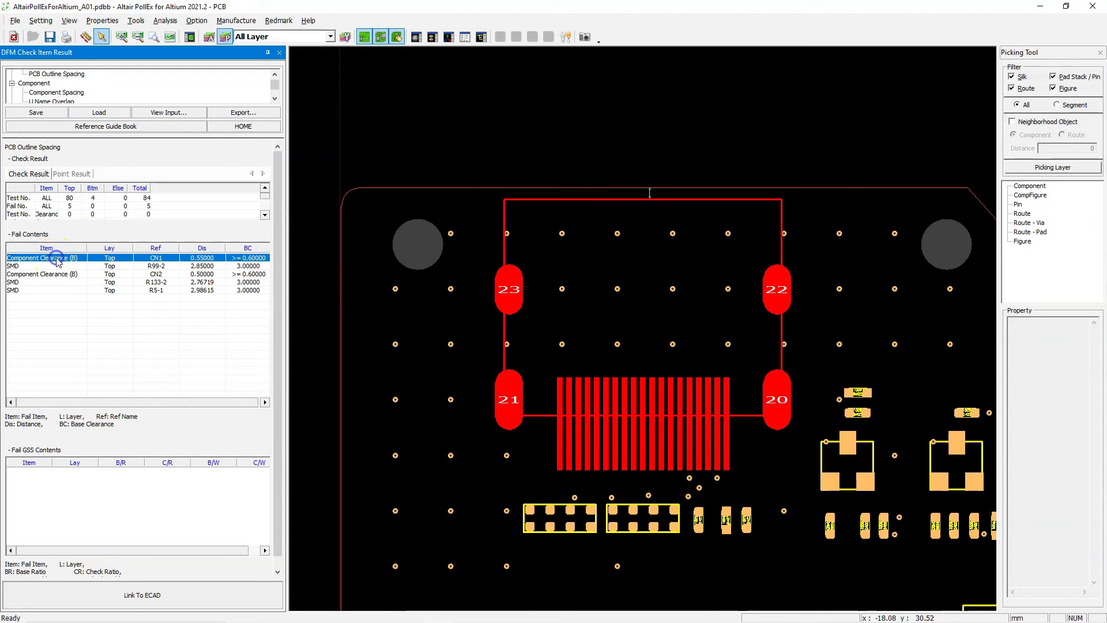
left_click(67, 266)
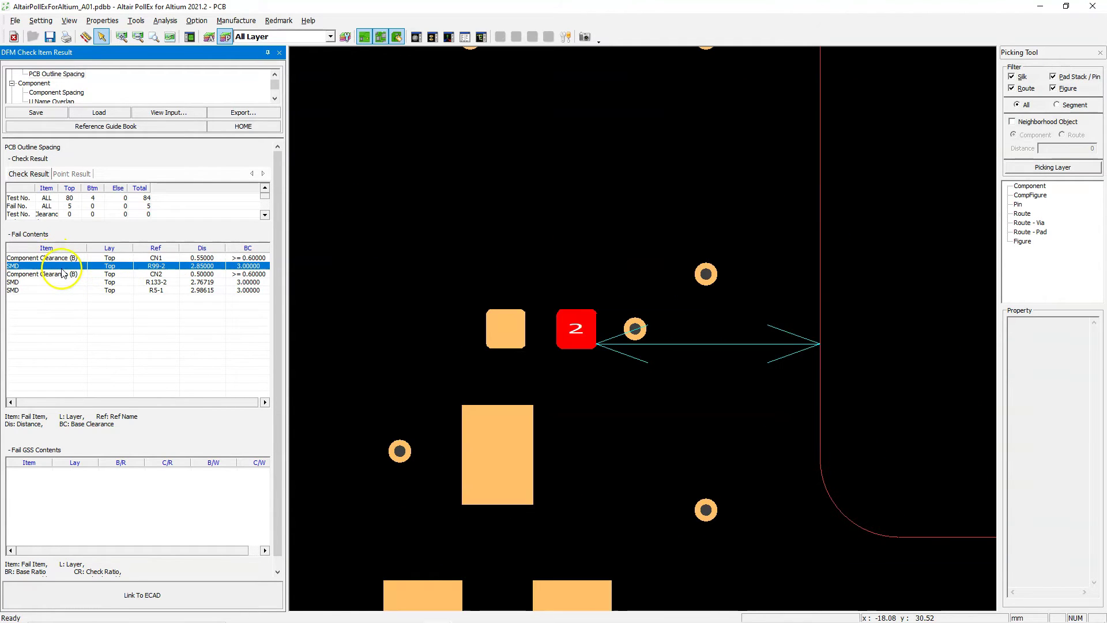
left_click(64, 273)
left_click(49, 282)
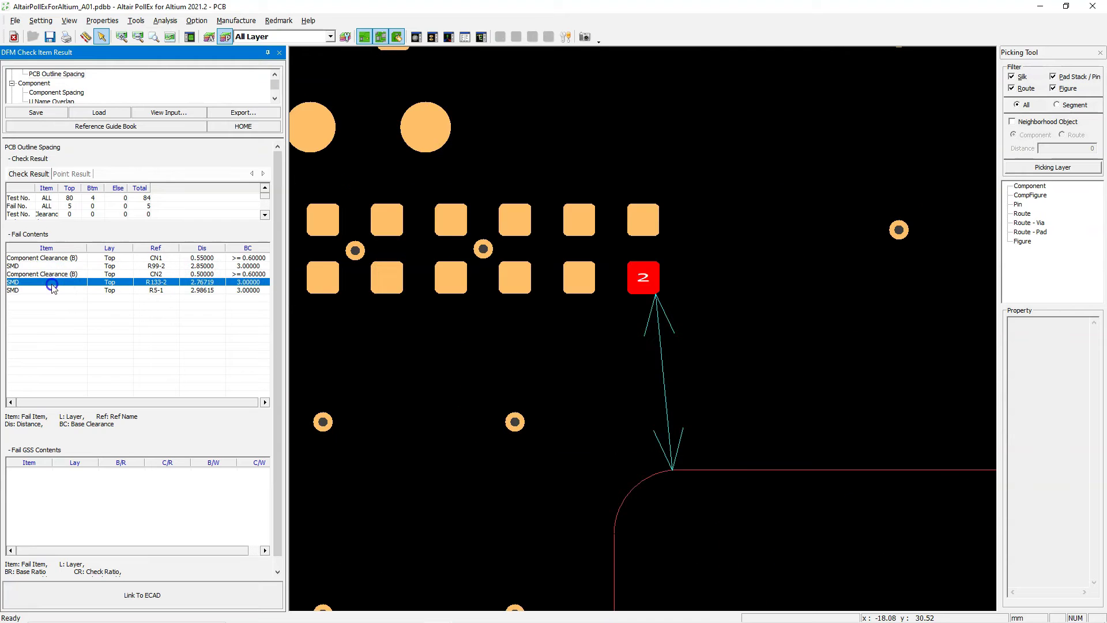
left_click(52, 290)
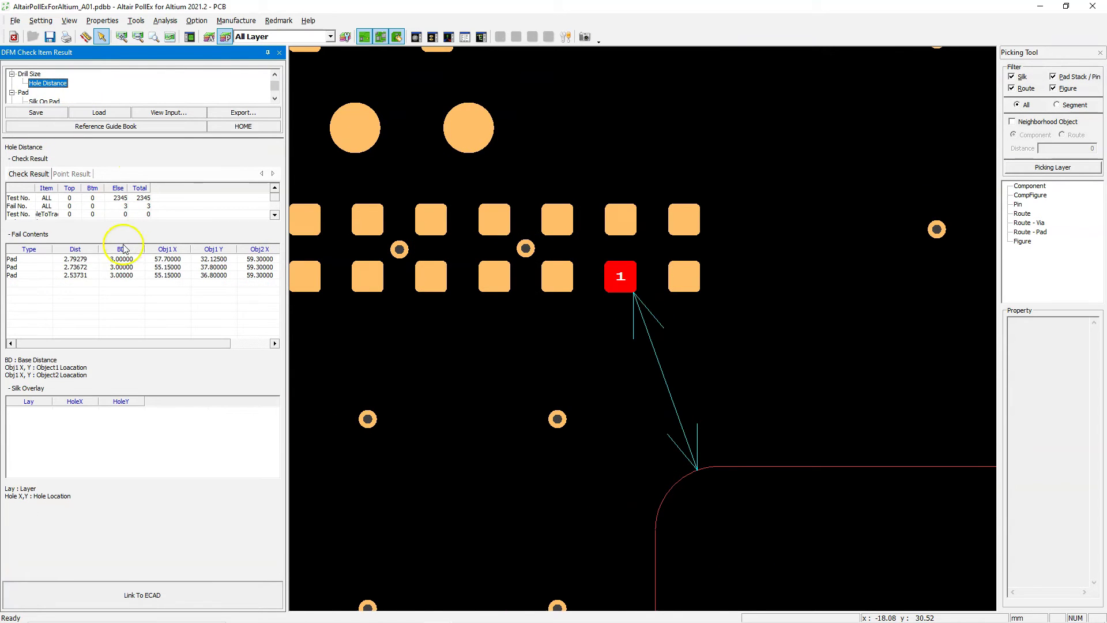
Show the first Hole Distance failure and the Net to Net Trace to Trace violation (0.06997 vs 0.07000).
left_click(49, 259)
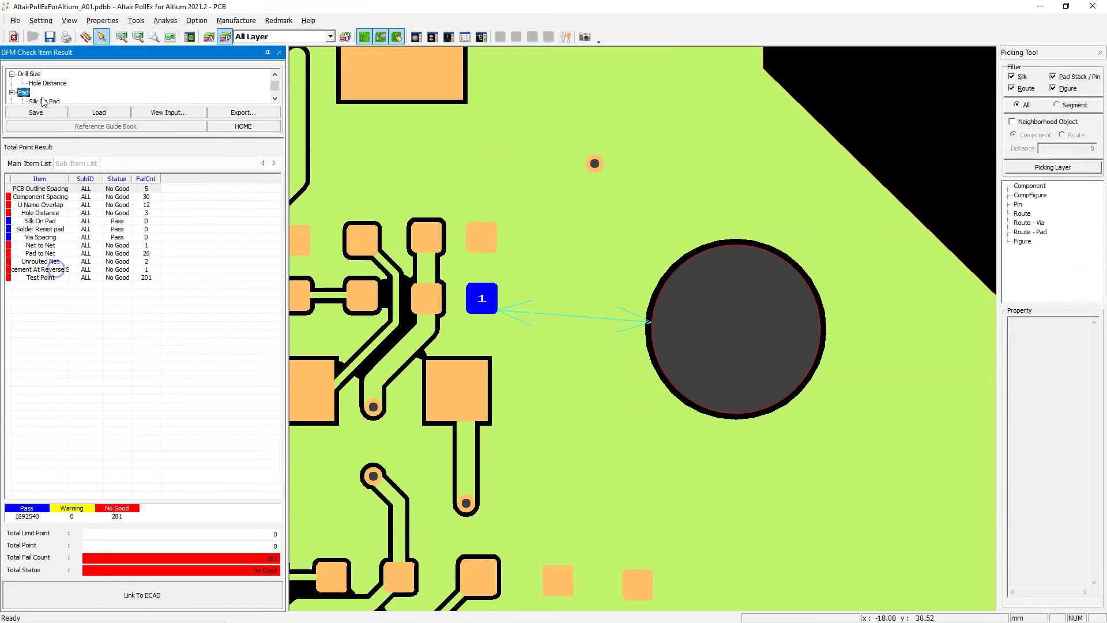
left_click(40, 245)
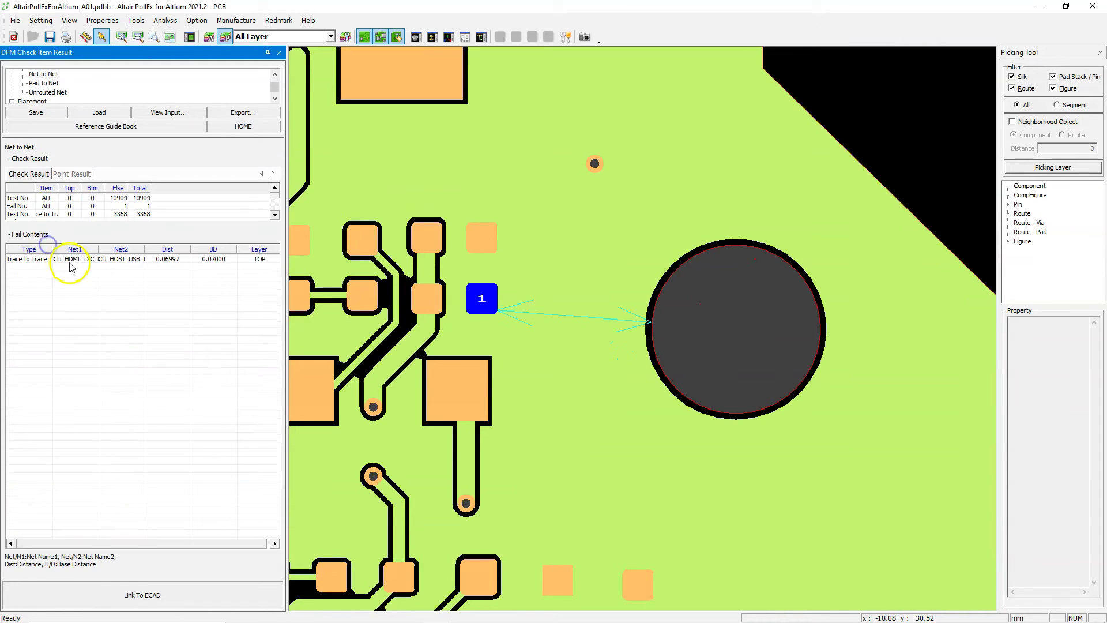
left_click(38, 259)
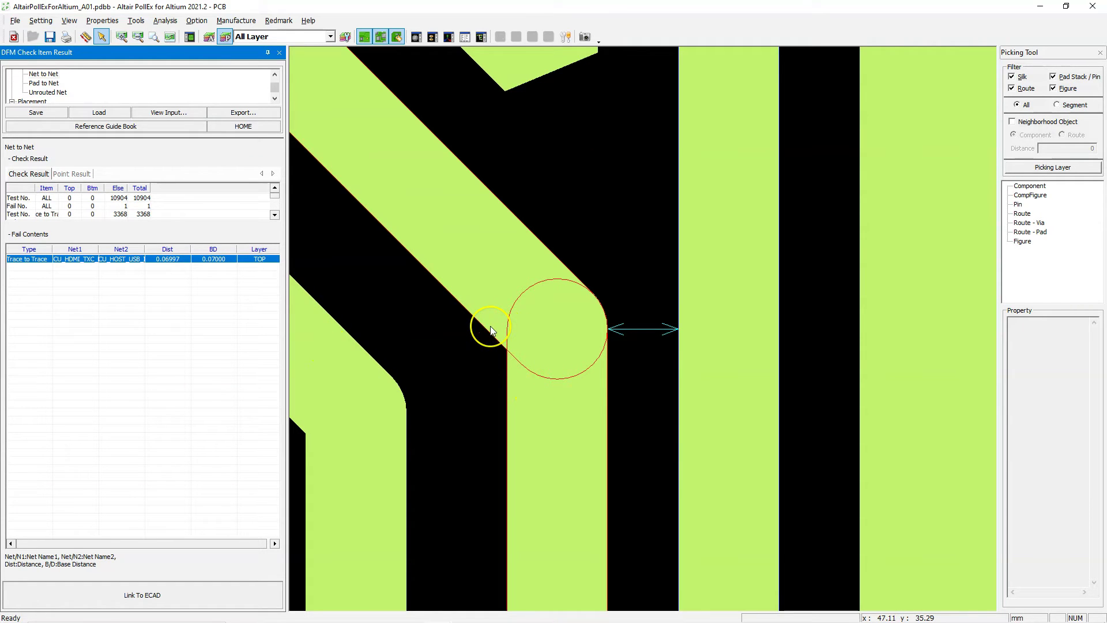
left_click(115, 321)
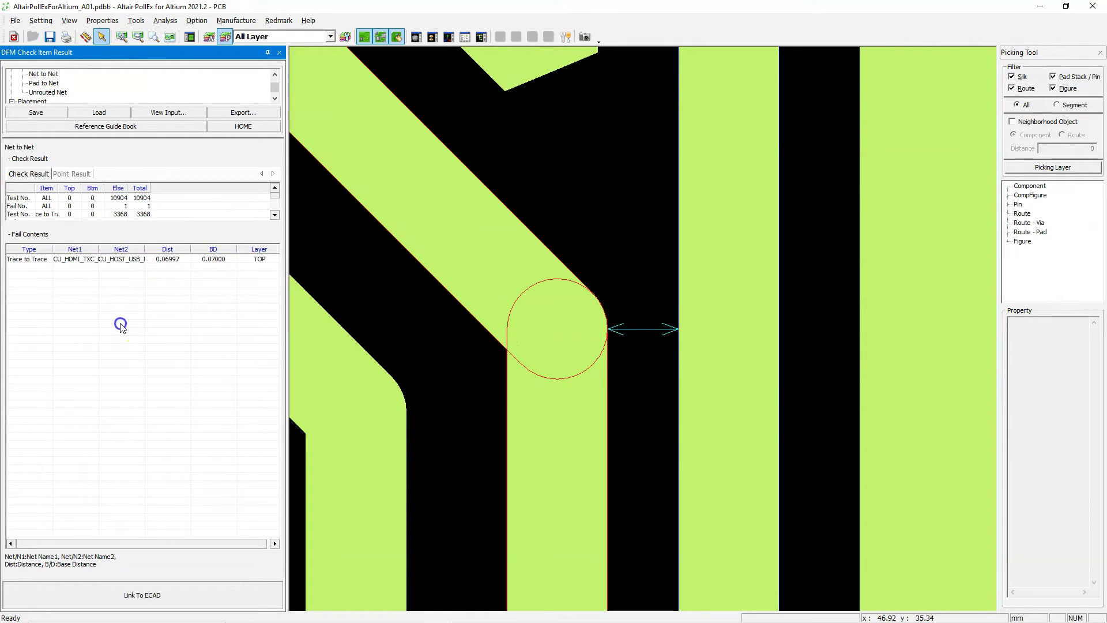
scroll(579, 195, "down", 3)
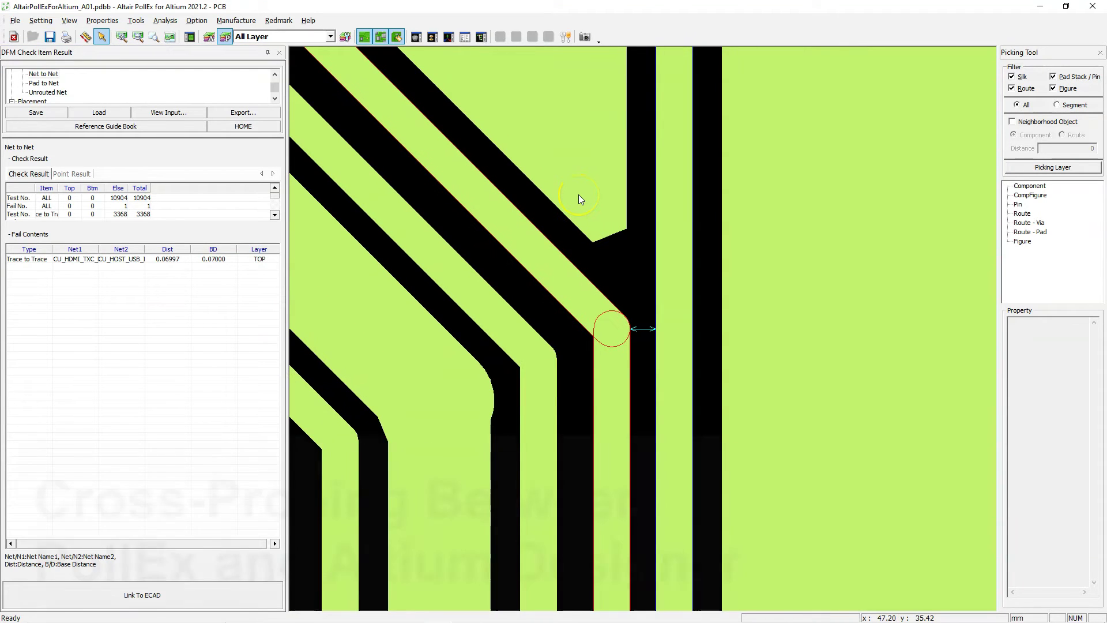
scroll(582, 193, "down", 3)
scroll(587, 186, "down", 1)
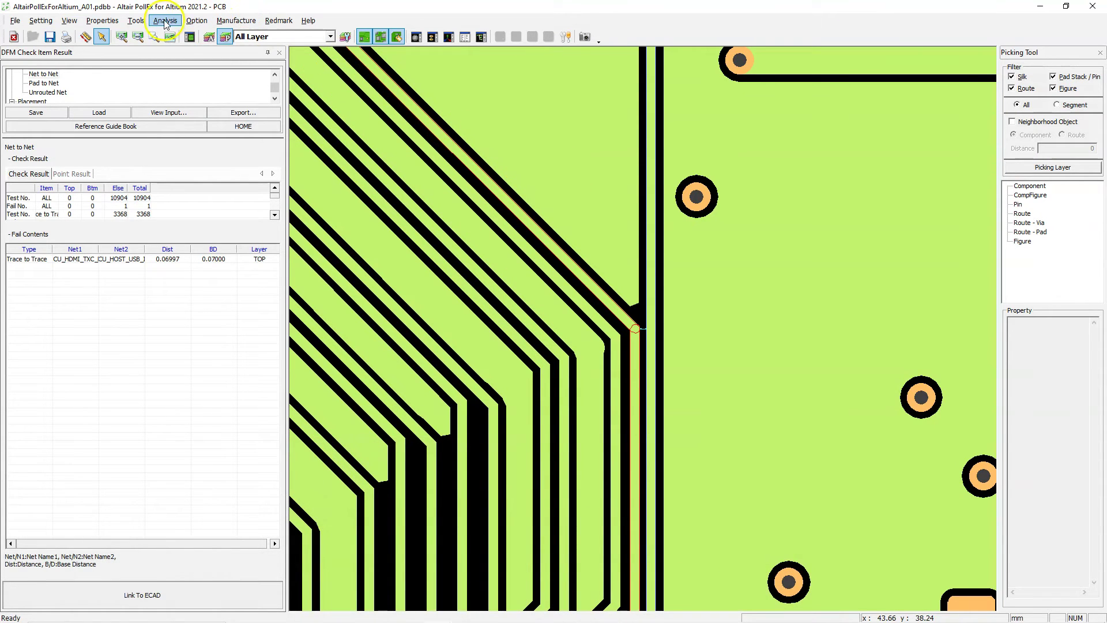
left_click(190, 21)
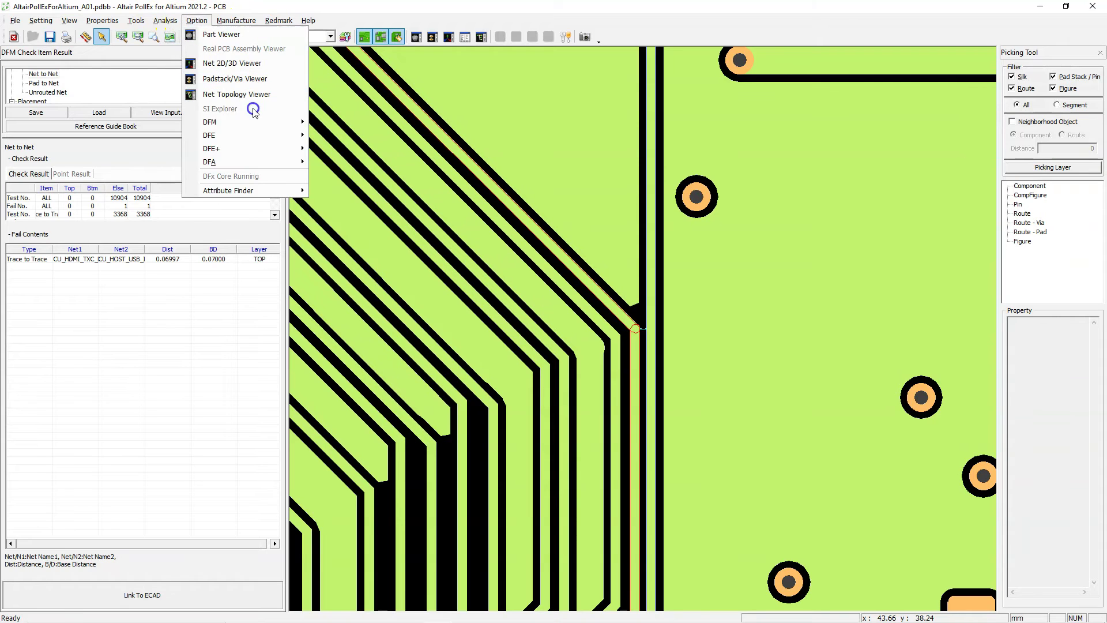
mouse_move(267, 121)
left_click(376, 167)
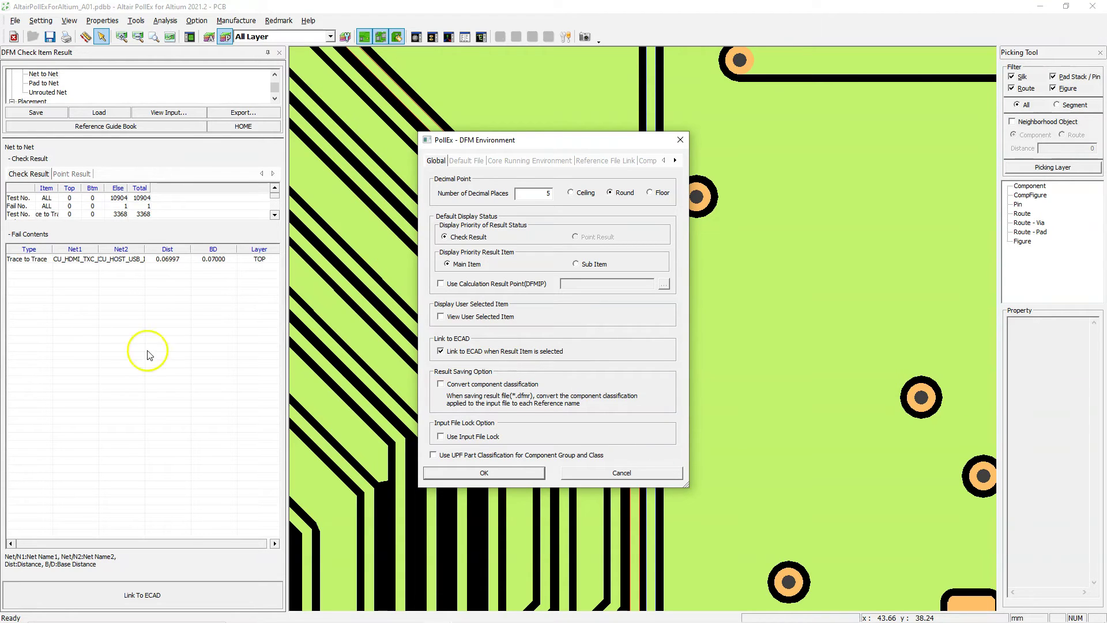
left_click(504, 472)
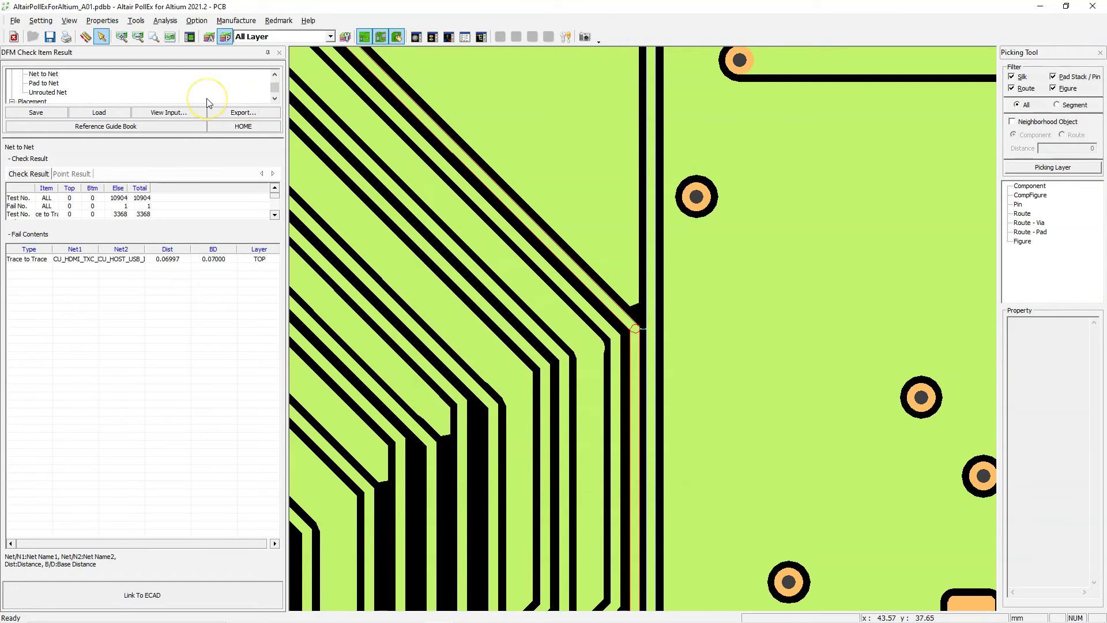
Show the RA2–CN1 Component Spacing failure on the board.
scroll(87, 87, "down", 3)
left_click(58, 84)
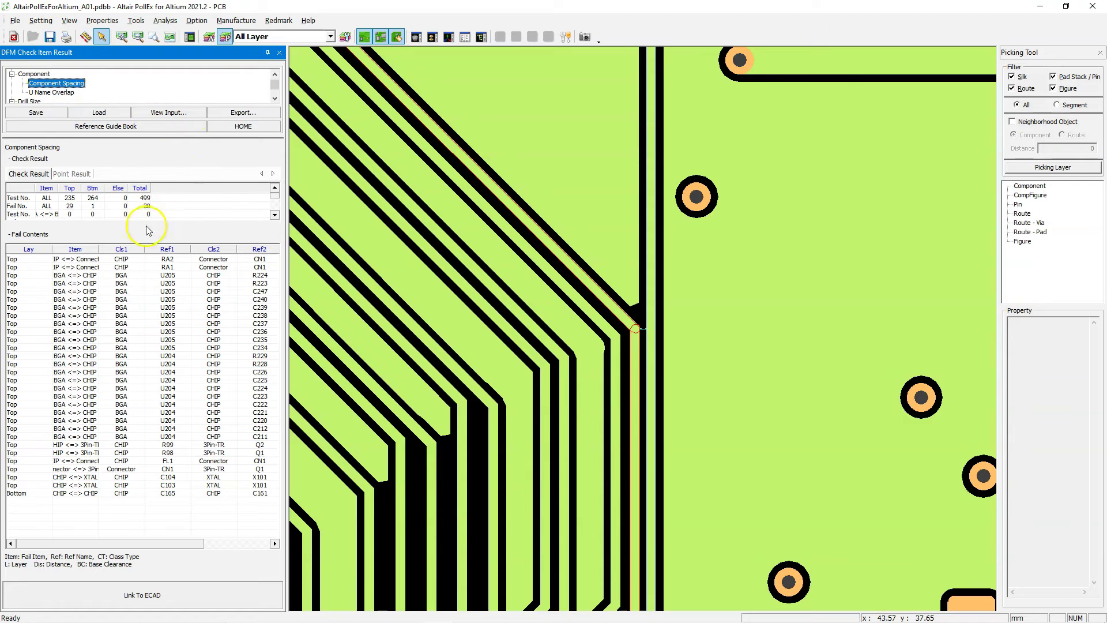
left_click(73, 260)
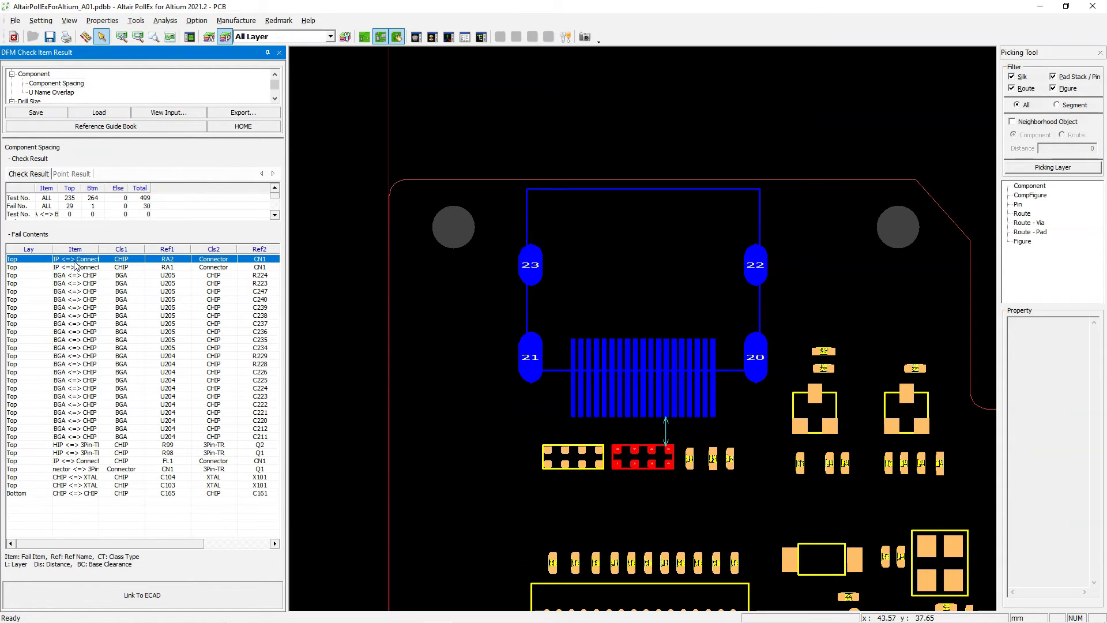
Snap the PollEx window to the right half of the screen beside Altium Designer.
scroll(663, 460, "down", 2)
scroll(663, 460, "up", 2)
scroll(659, 451, "up", 2)
scroll(642, 508, "down", 1)
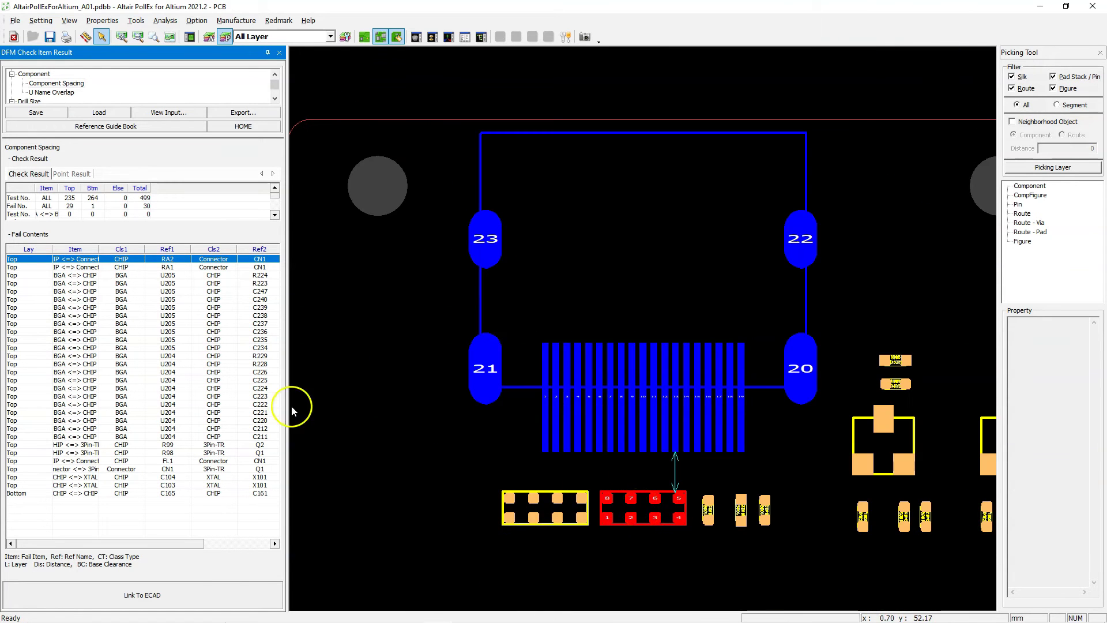
left_click_drag(573, 9, 1105, 89)
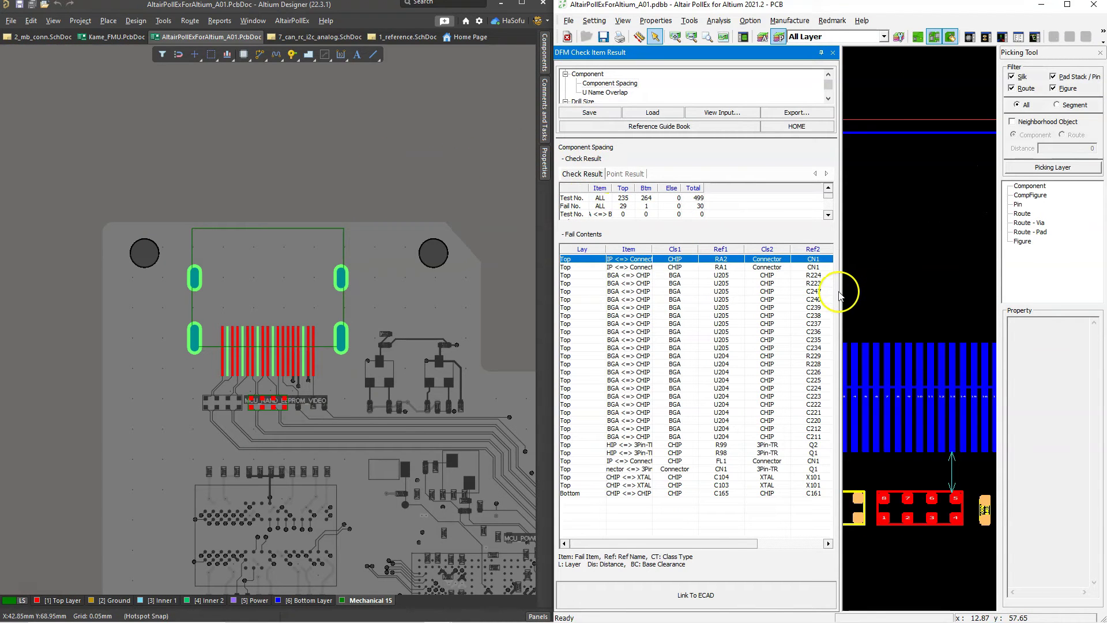
Narrow the results panel and cross-probe the RA1, two U205 and two U204 spacing failures.
left_click_drag(840, 296, 739, 285)
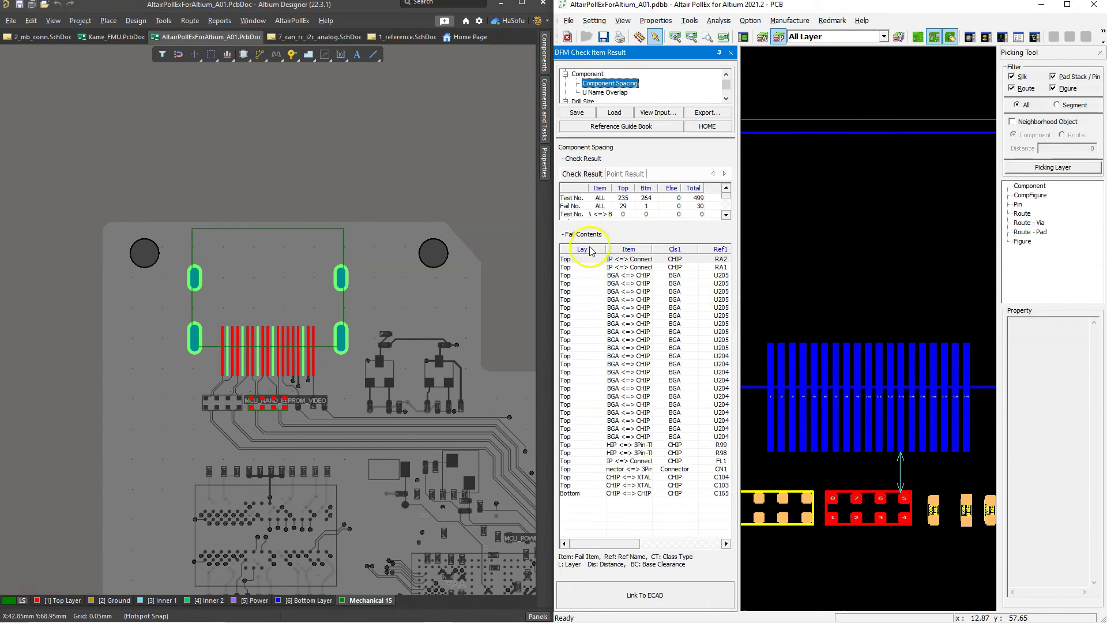
left_click(590, 271)
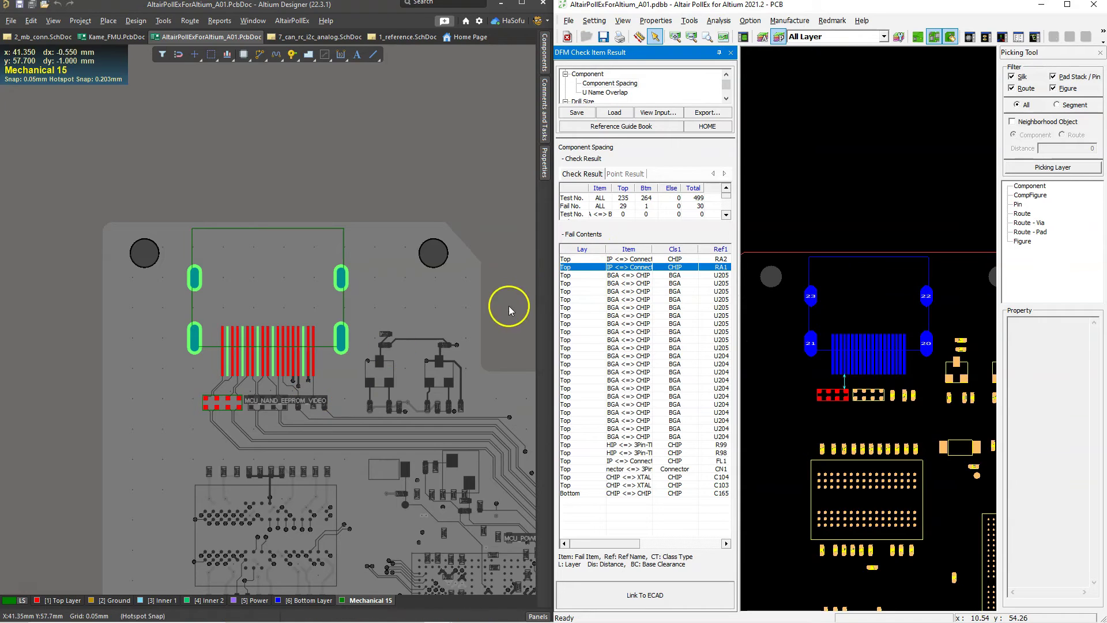
left_click(586, 285)
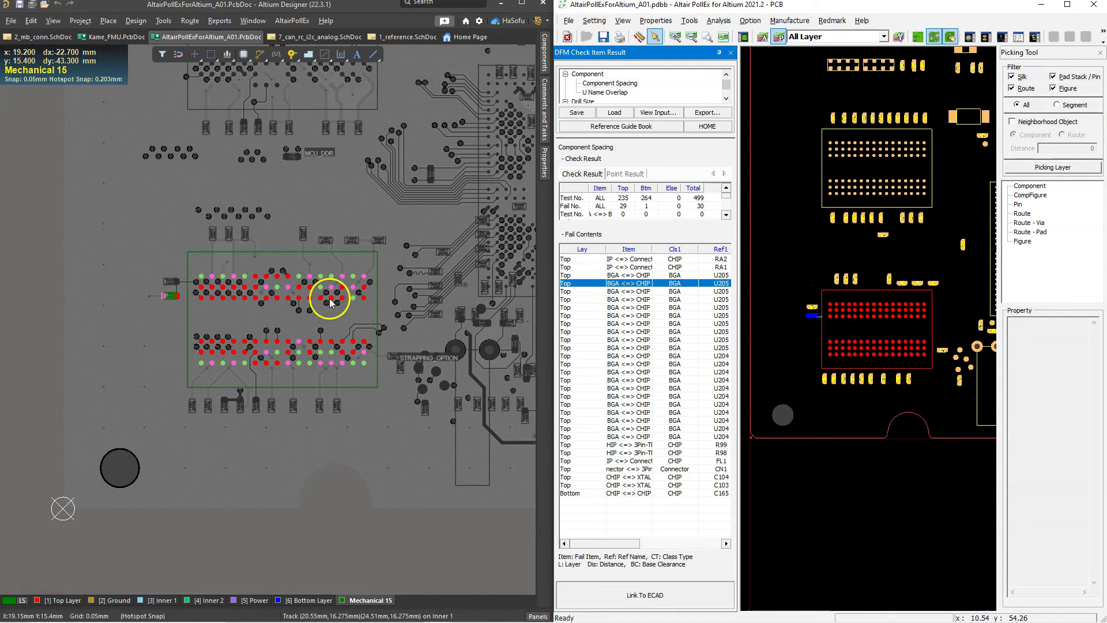
left_click(596, 307)
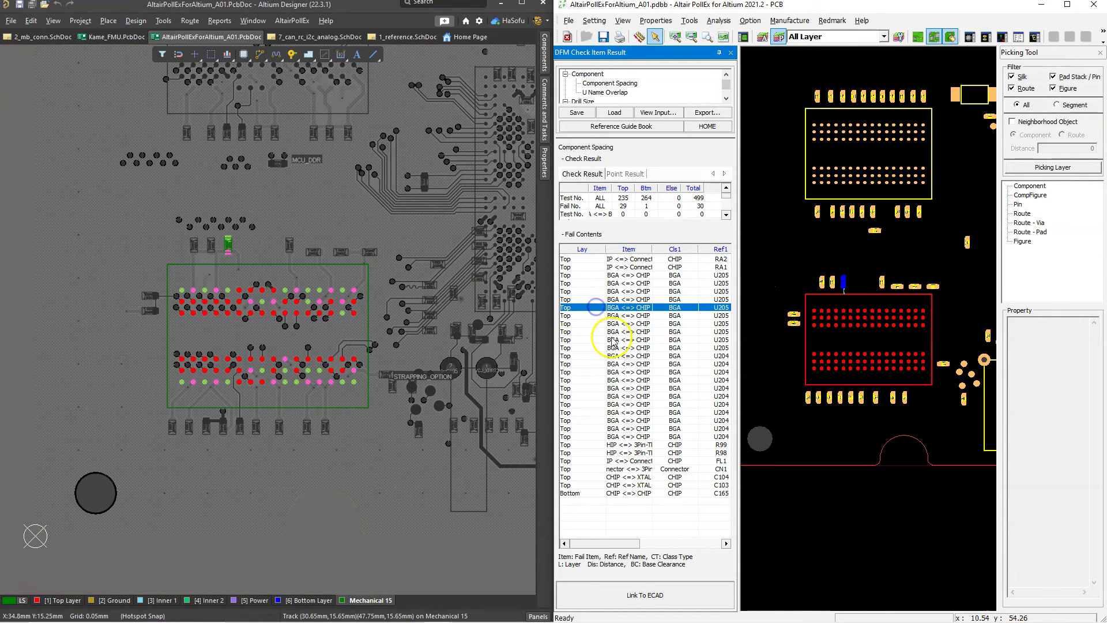
left_click(594, 372)
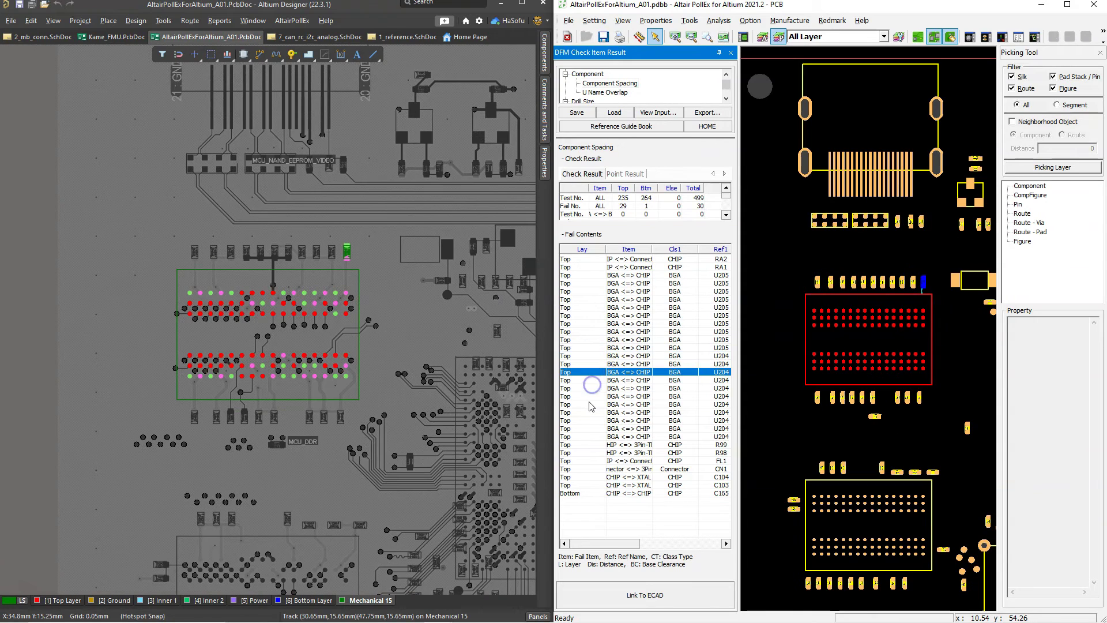
left_click(589, 404)
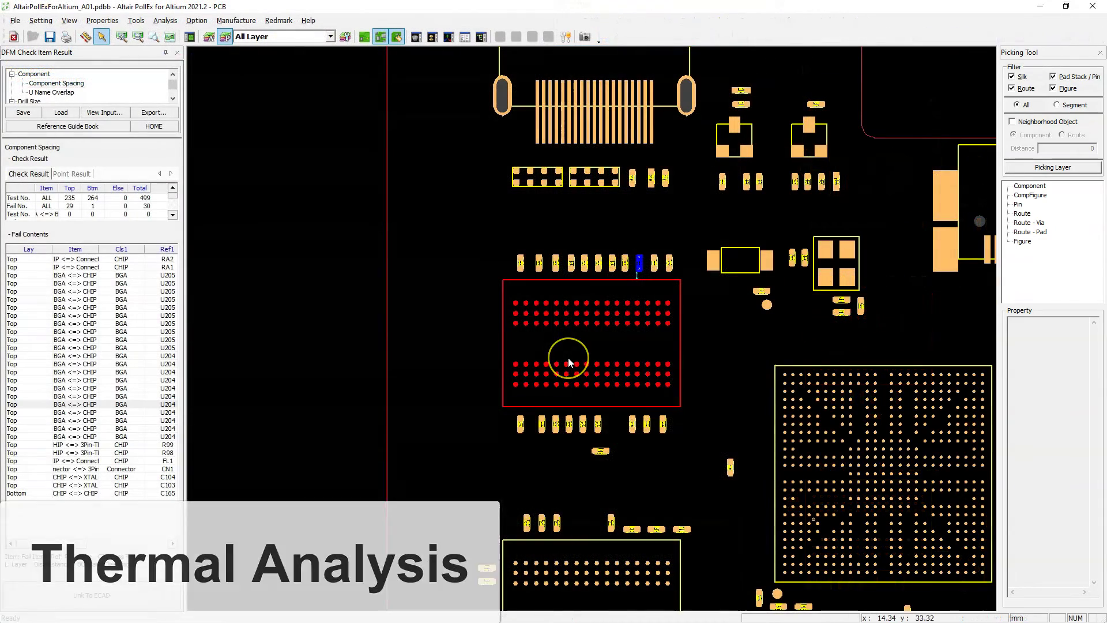
Zoom out and review the Thermal Analysis Constraints' boundary conditions and component thermal conditions.
scroll(569, 362, "down", 1)
scroll(569, 362, "down", 1)
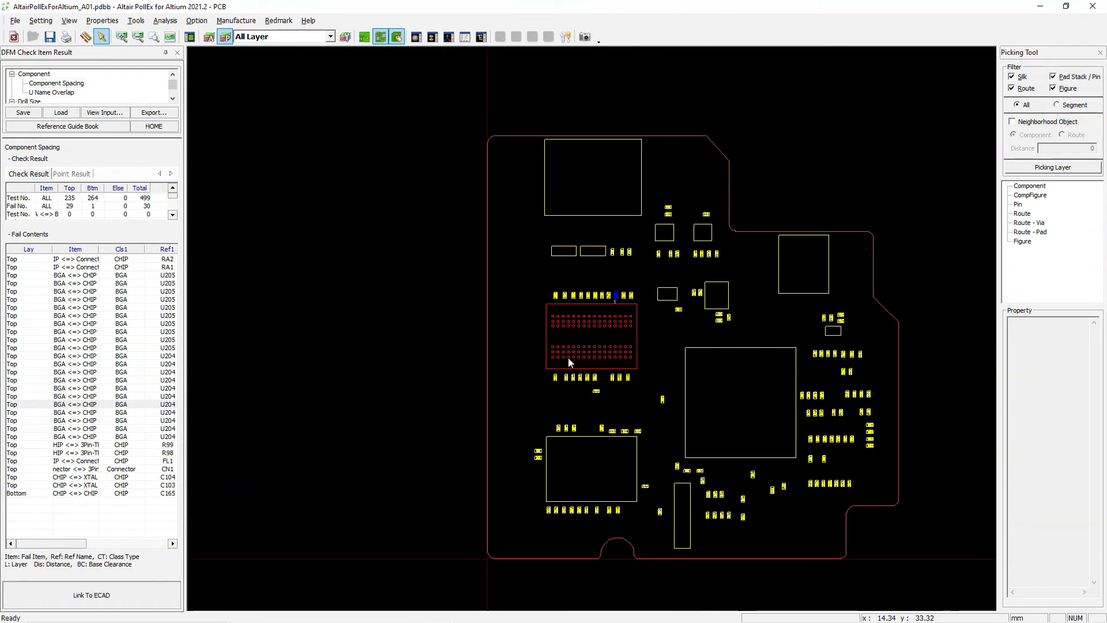
scroll(569, 363, "down", 1)
scroll(568, 362, "up", 1)
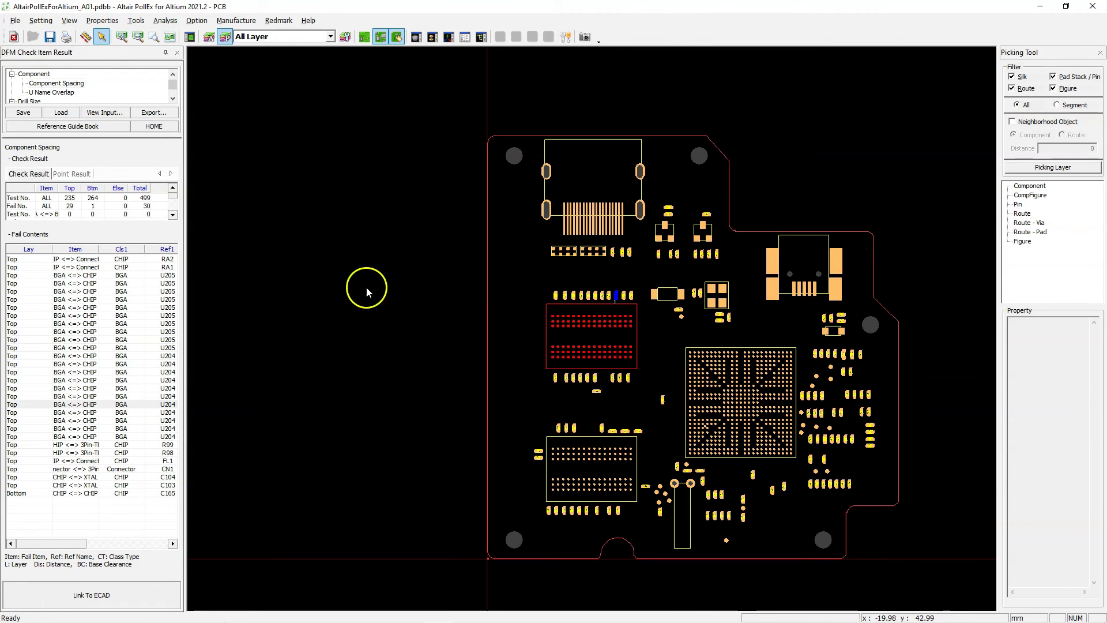
left_click(137, 20)
mouse_move(165, 21)
mouse_move(196, 73)
left_click(296, 75)
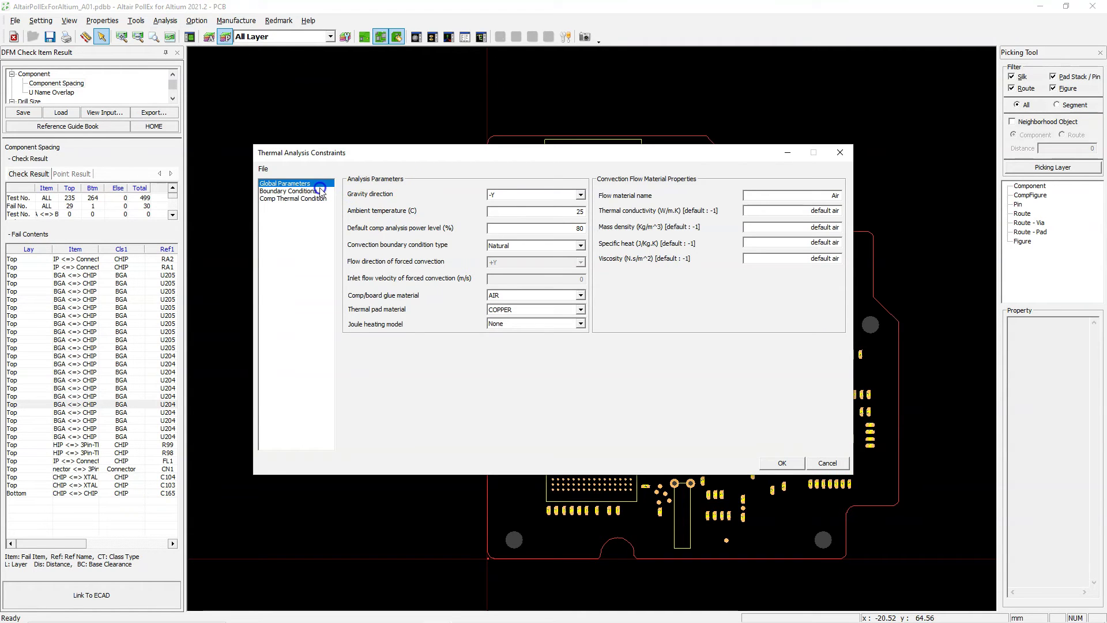
left_click(320, 191)
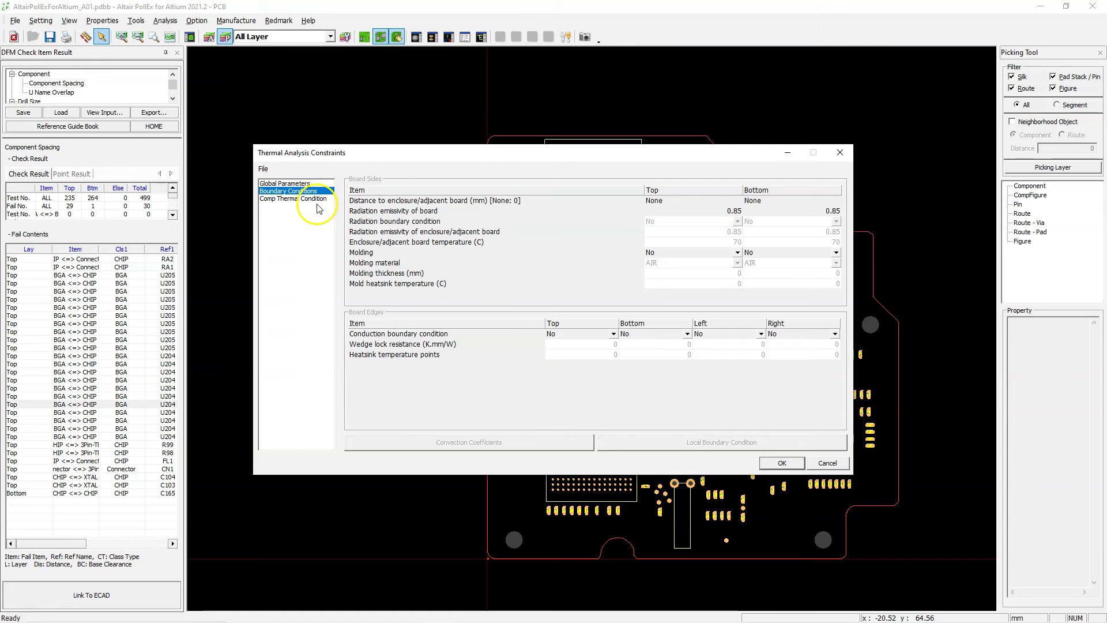
left_click(316, 198)
Close the thermal analysis constraints without running the analysis.
left_click(166, 20)
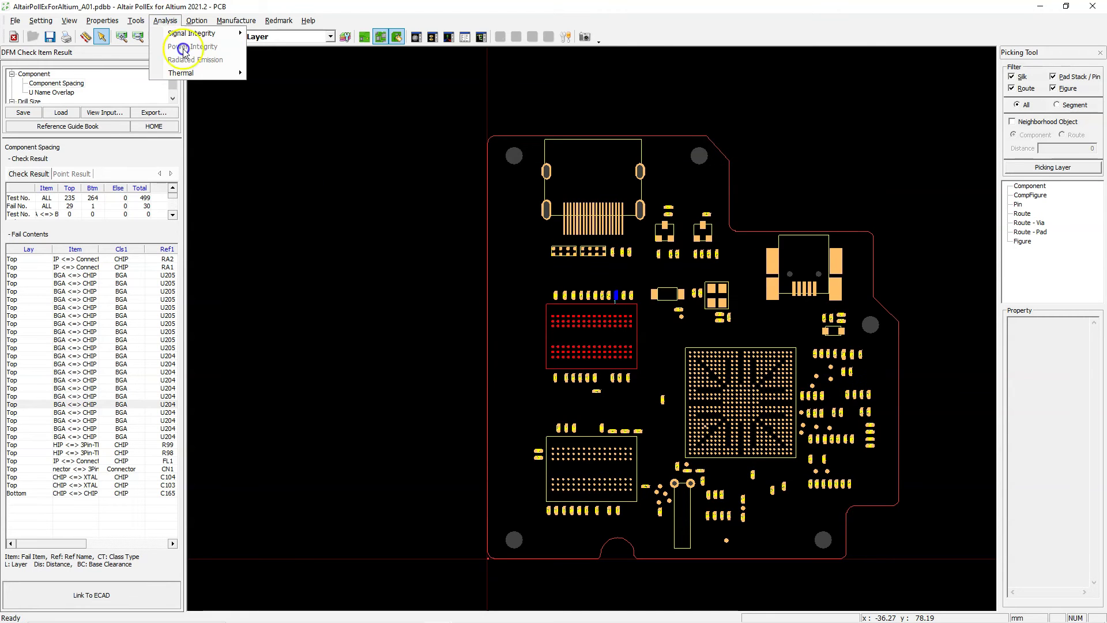
mouse_move(222, 73)
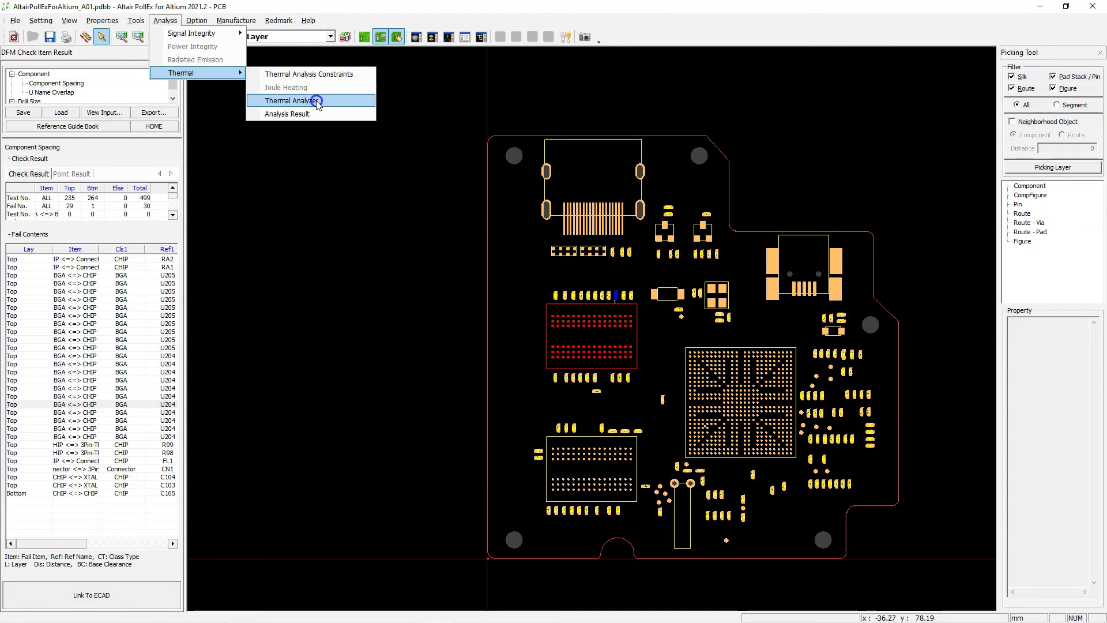
left_click(334, 136)
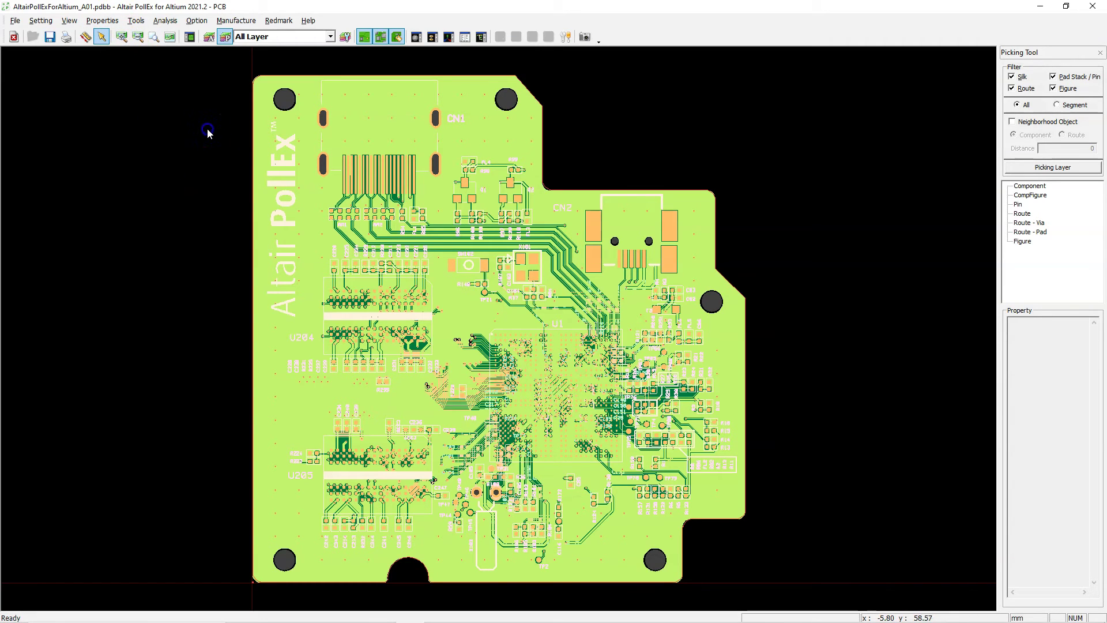
left_click(102, 20)
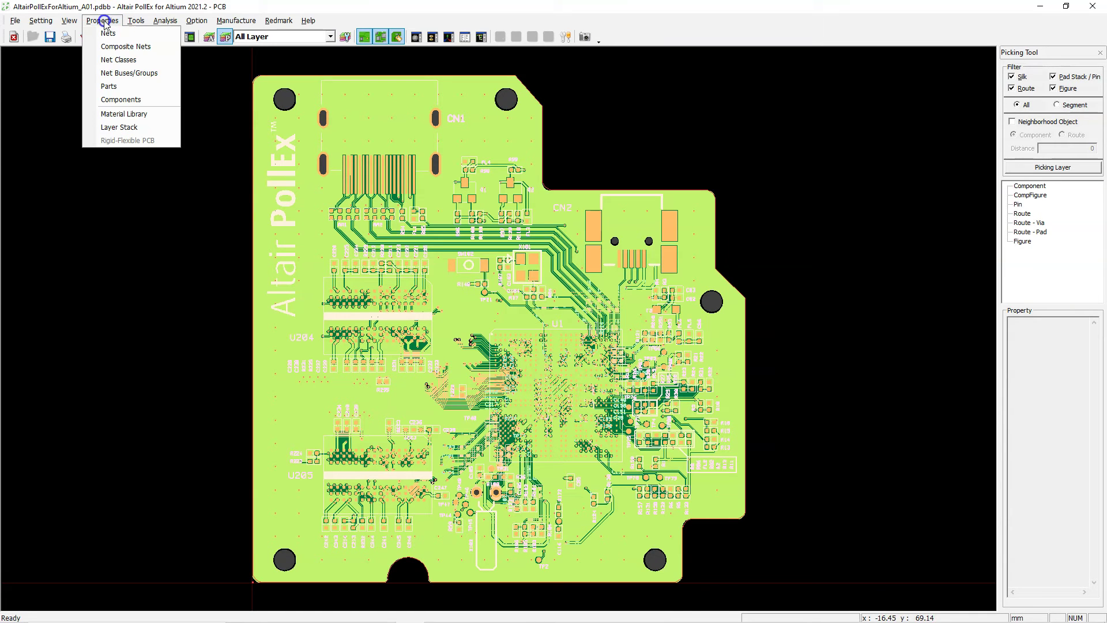
Review BOOT1's package thermal limits (0.5 W max power, 110 °C max temperature) without changes.
left_click(143, 86)
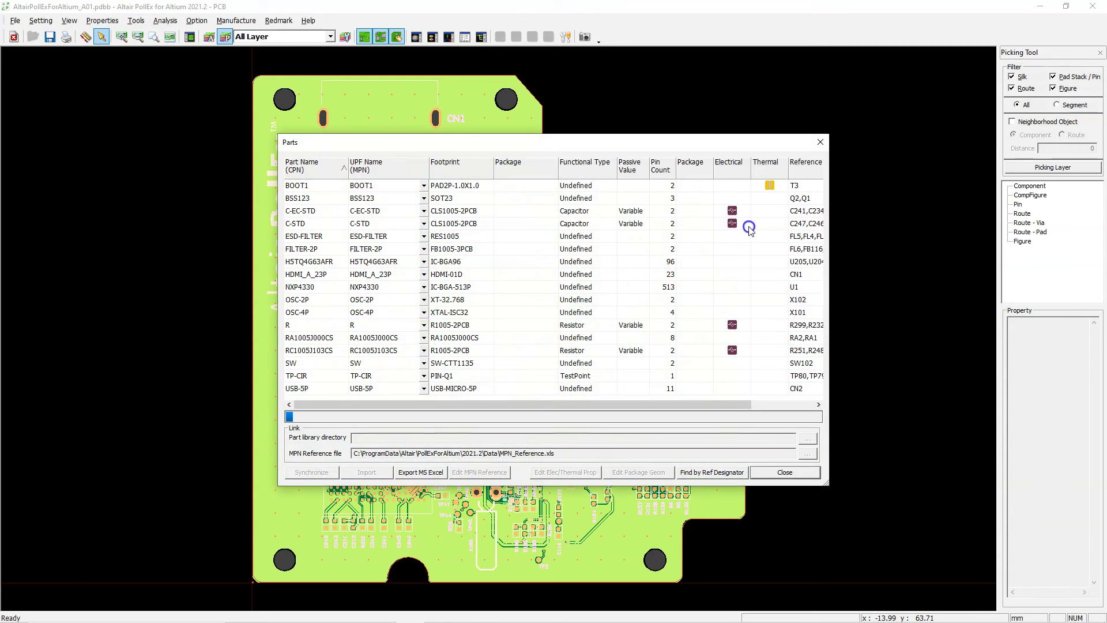
left_click(773, 185)
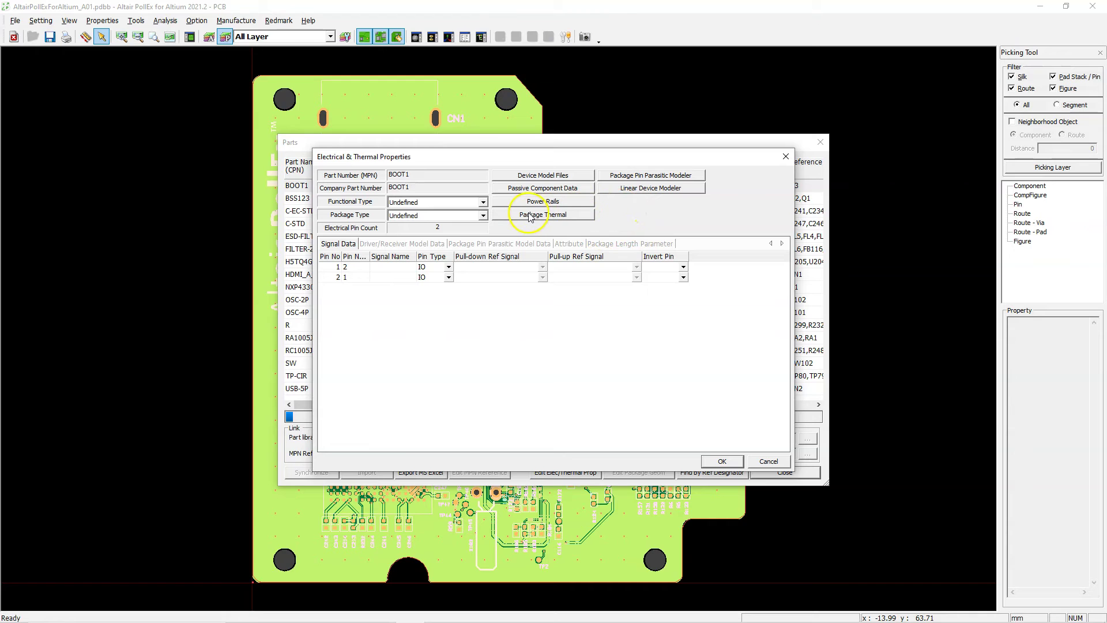
left_click(552, 215)
left_click_drag(628, 220, 652, 218)
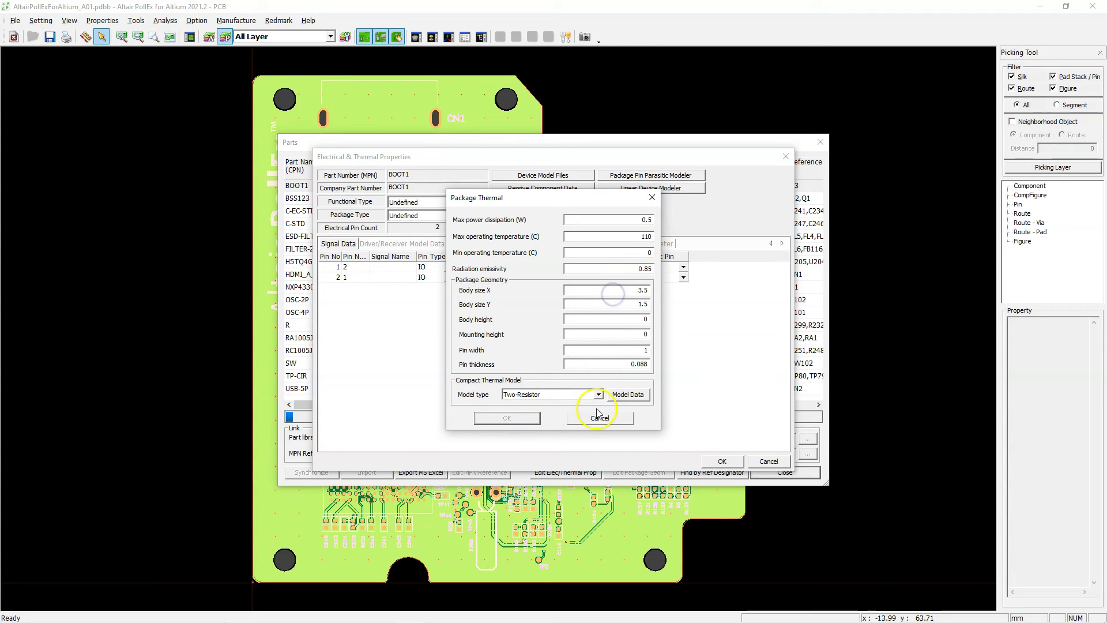
left_click(616, 419)
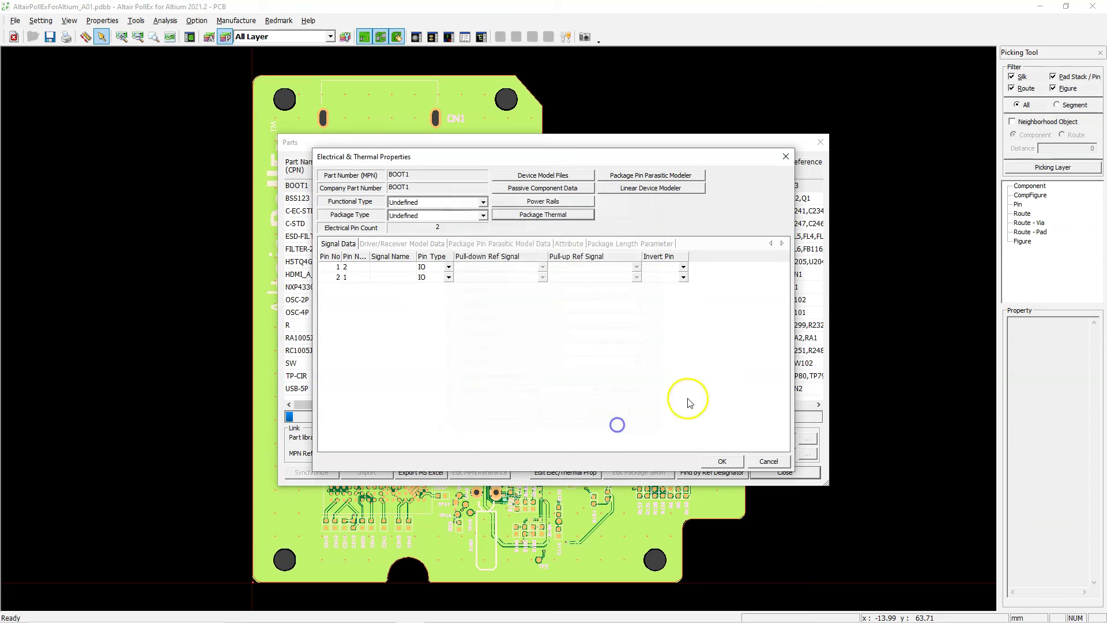
left_click(731, 461)
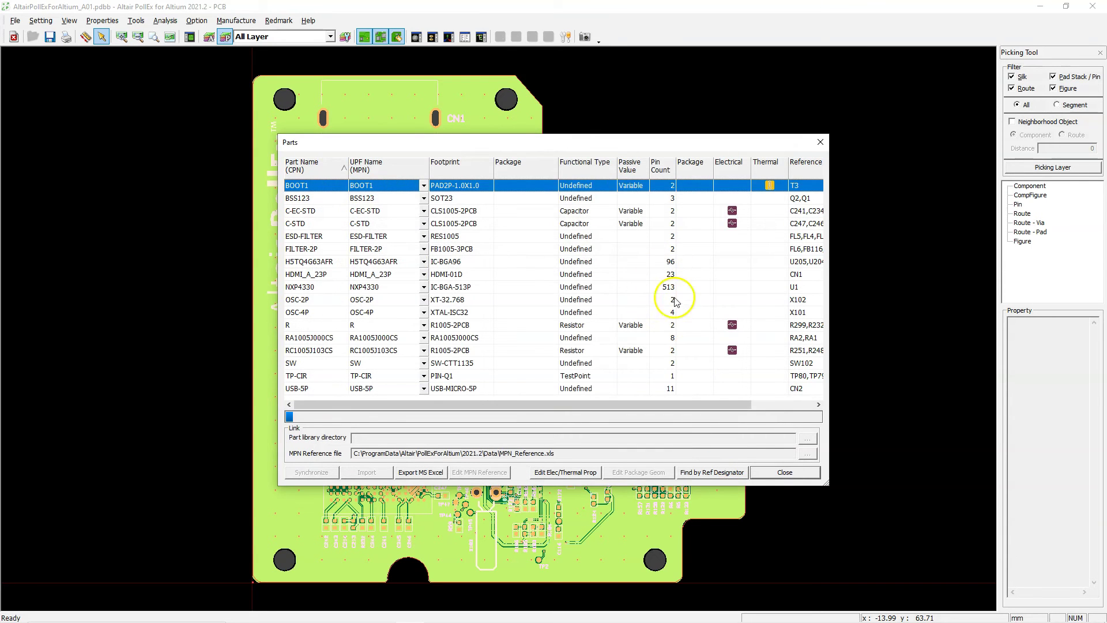
left_click(762, 472)
Run the Thermal Analyzer to produce the board's temperature map.
left_click(183, 189)
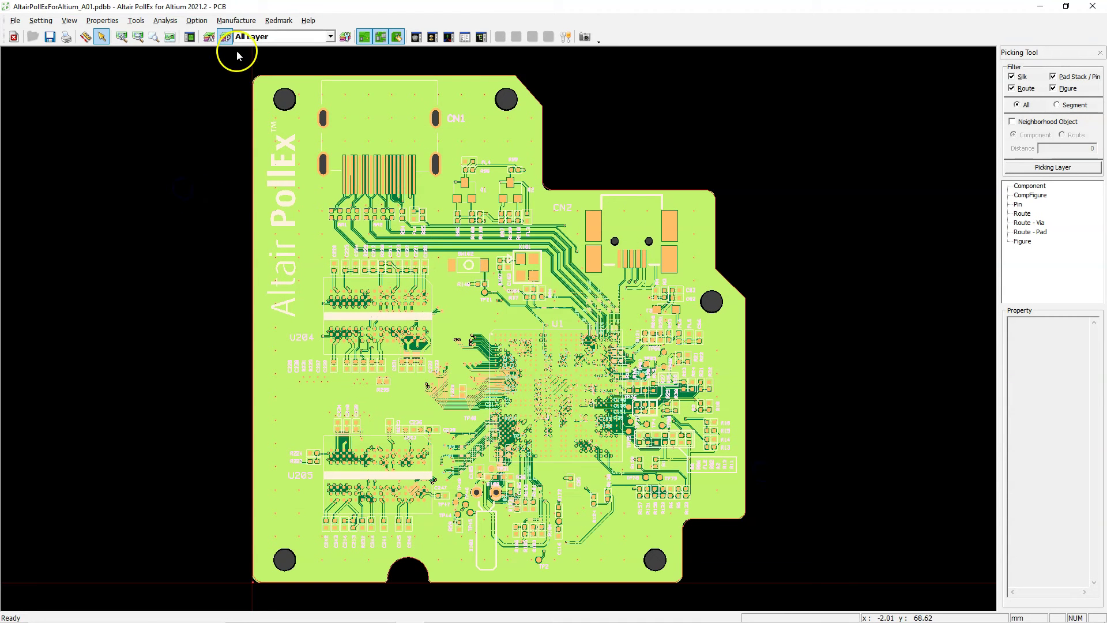
left_click(165, 20)
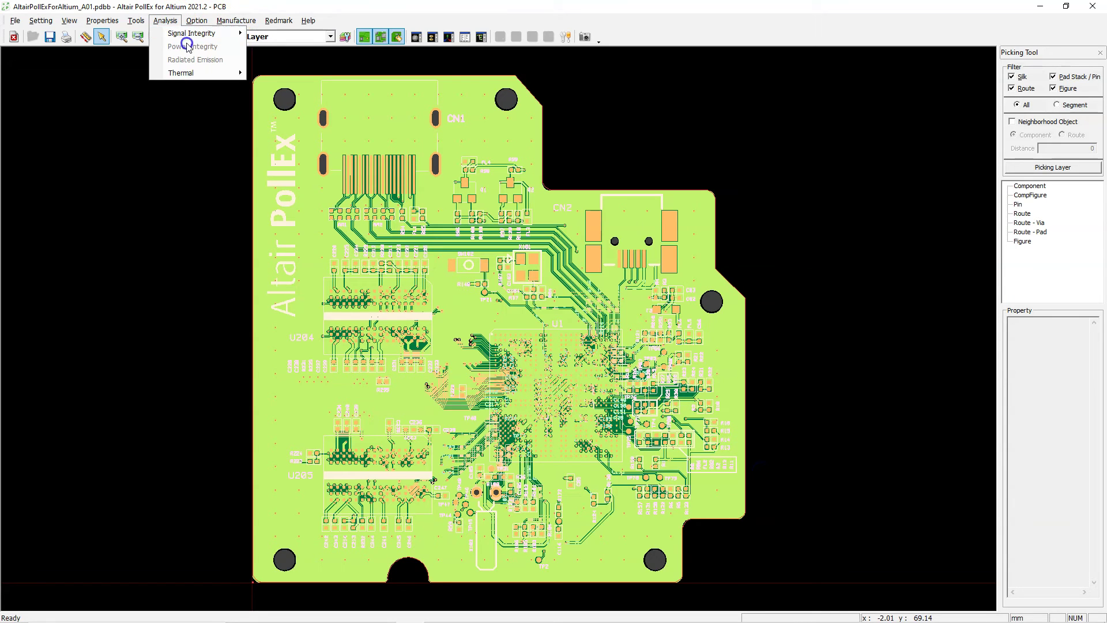
mouse_move(215, 74)
left_click(295, 72)
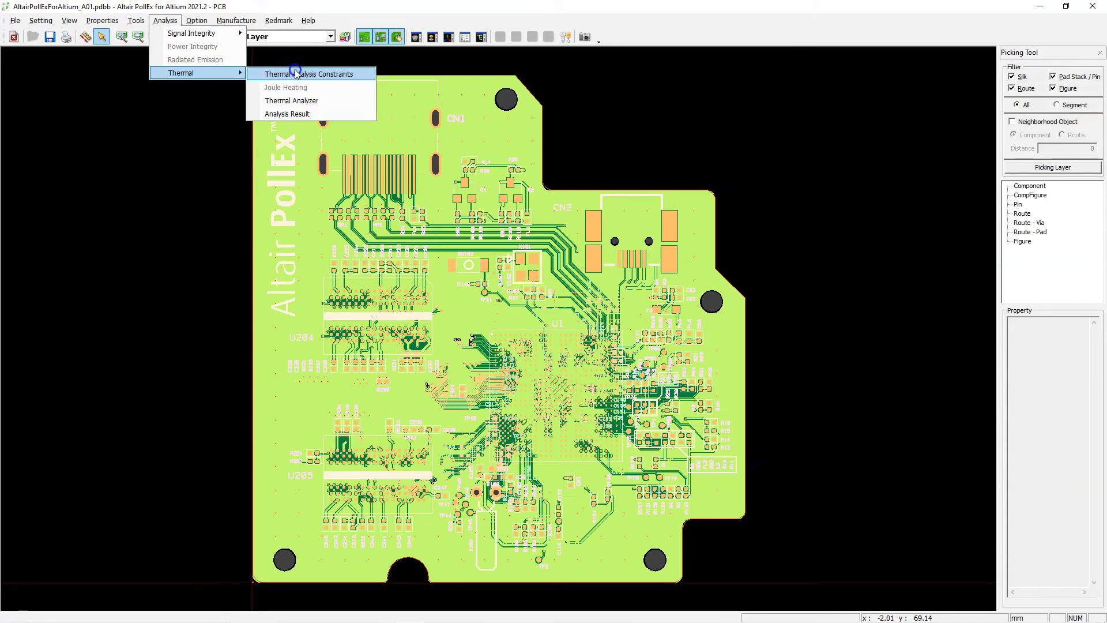
left_click(315, 101)
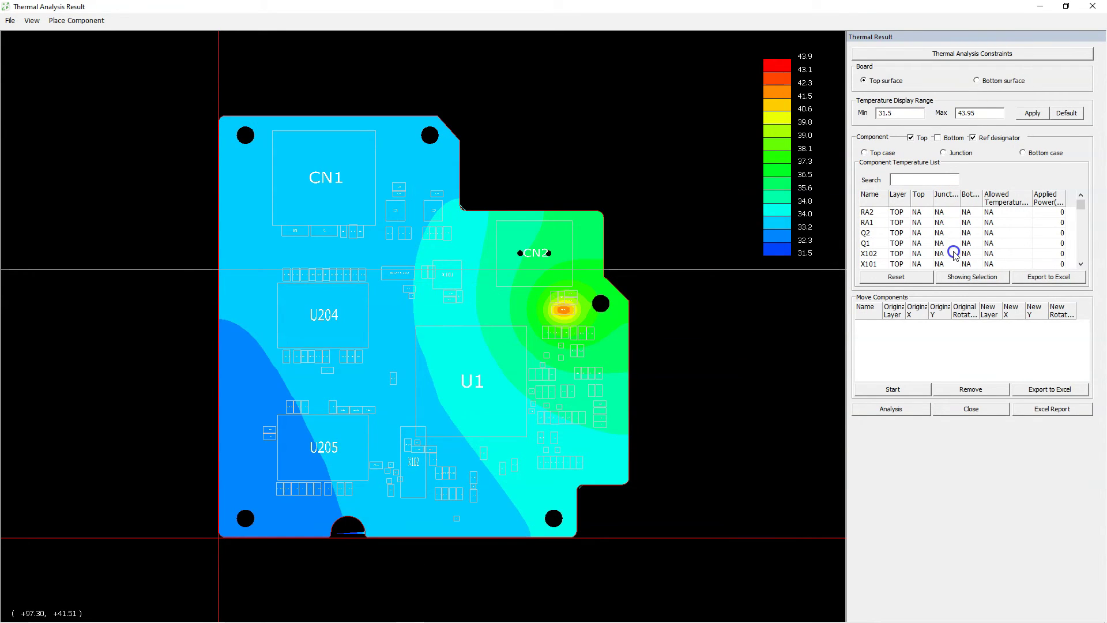
Highlight Q1, X101 and U204 from the Component Temperature List and probe a board point's temperature.
left_click(915, 359)
scroll(1016, 234, "down", 1)
left_click(964, 234)
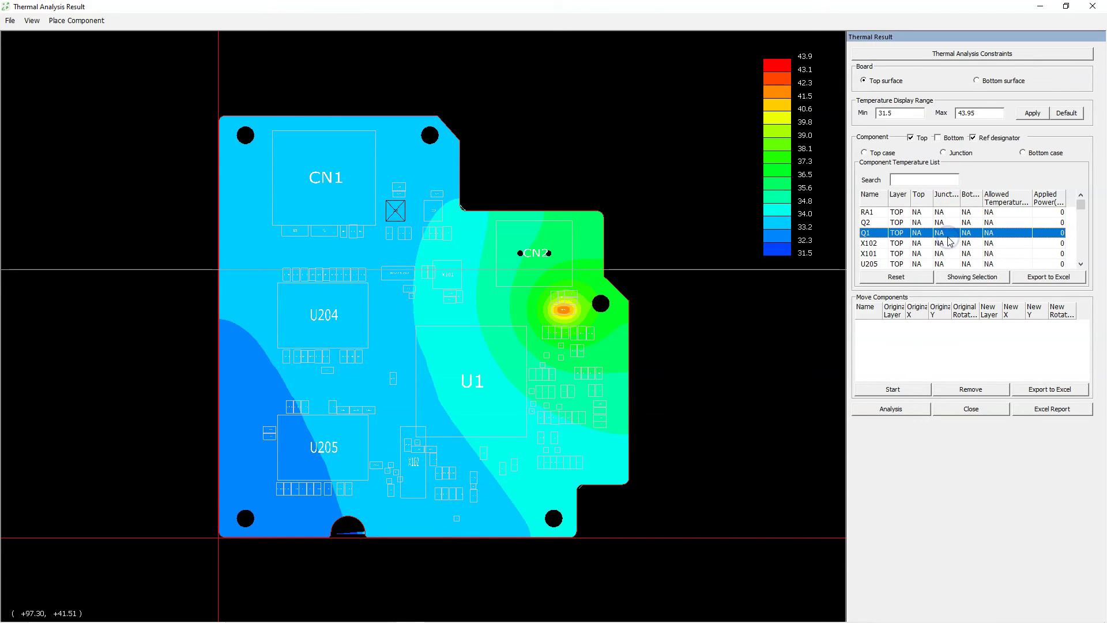
left_click(969, 254)
scroll(969, 254, "down", 2)
left_click(969, 254)
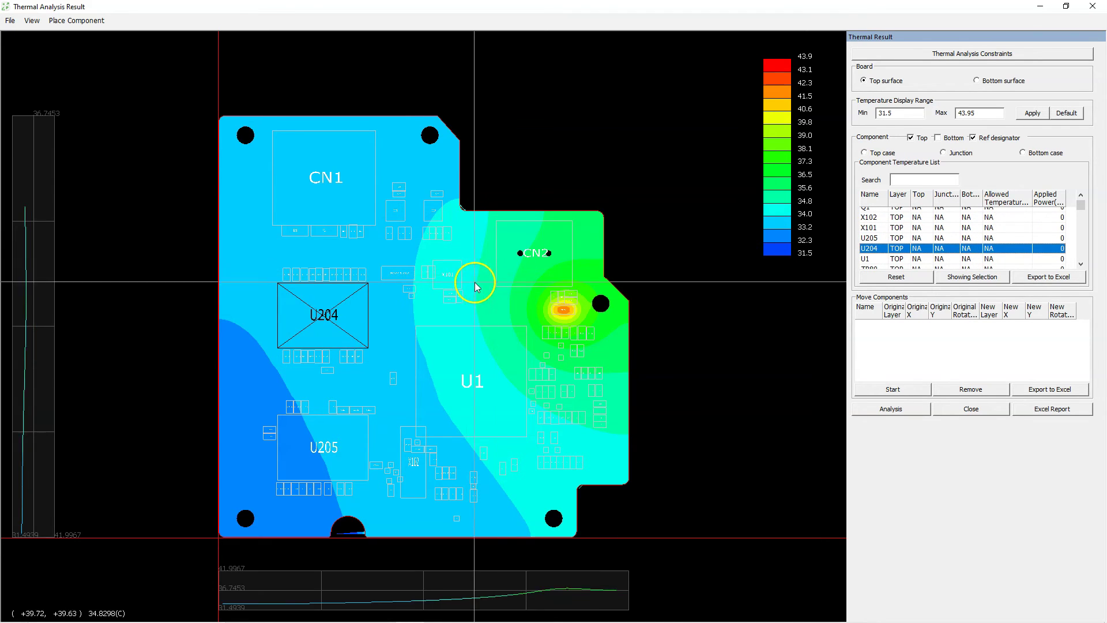
left_click(693, 386)
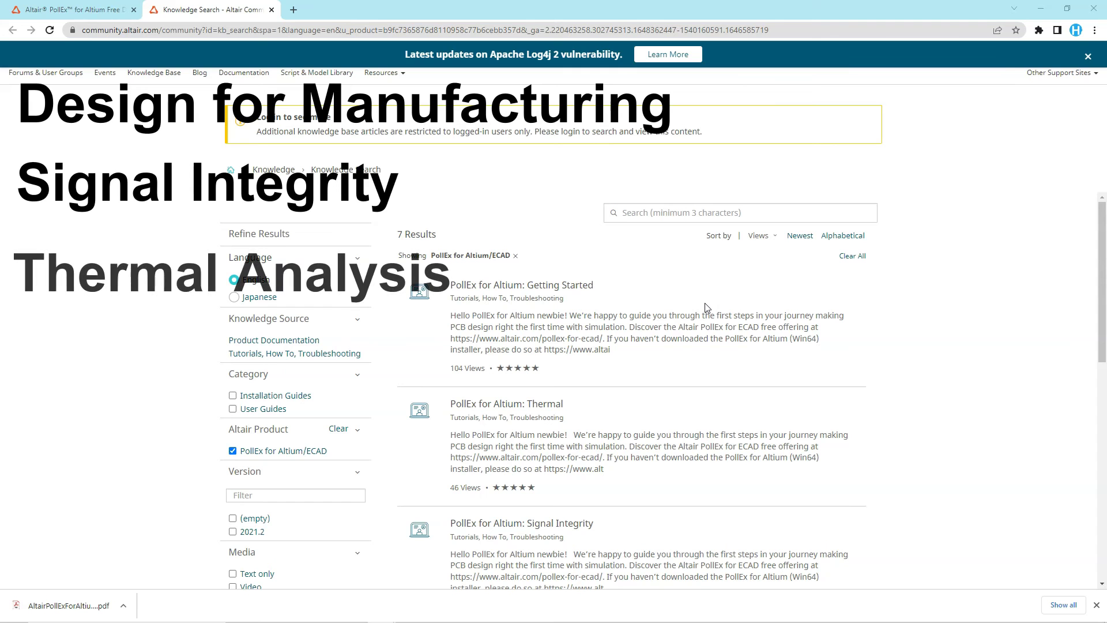
Scroll through the PollEx for Altium/ECAD tutorial results, then return to the PollEx window.
scroll(618, 246, "down", 4)
scroll(674, 320, "down", 5)
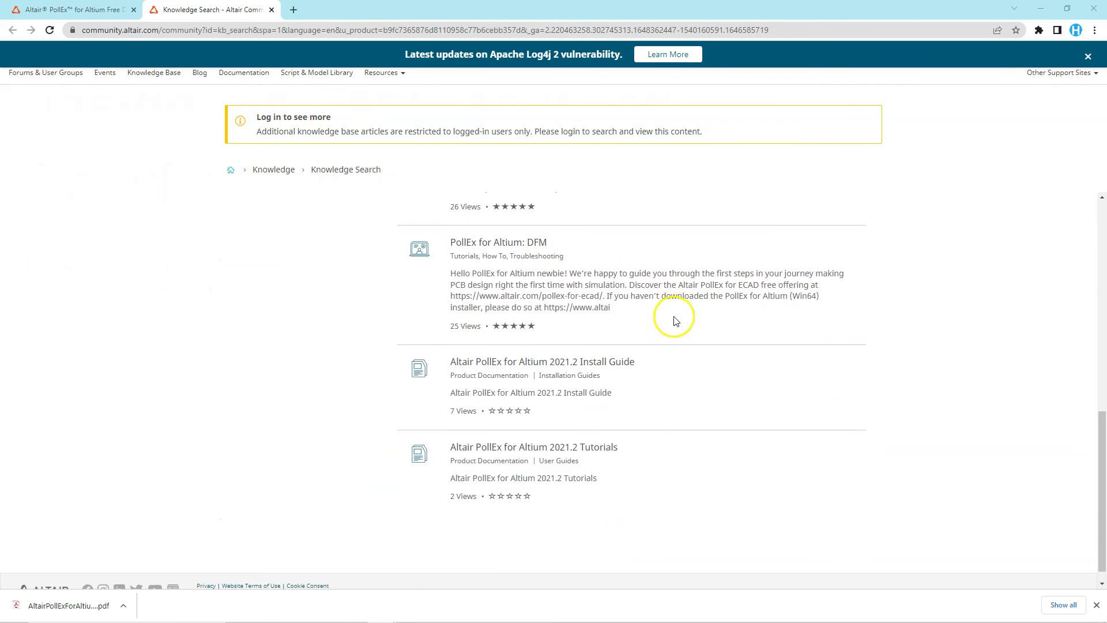
scroll(559, 334, "up", 4)
scroll(559, 335, "up", 3)
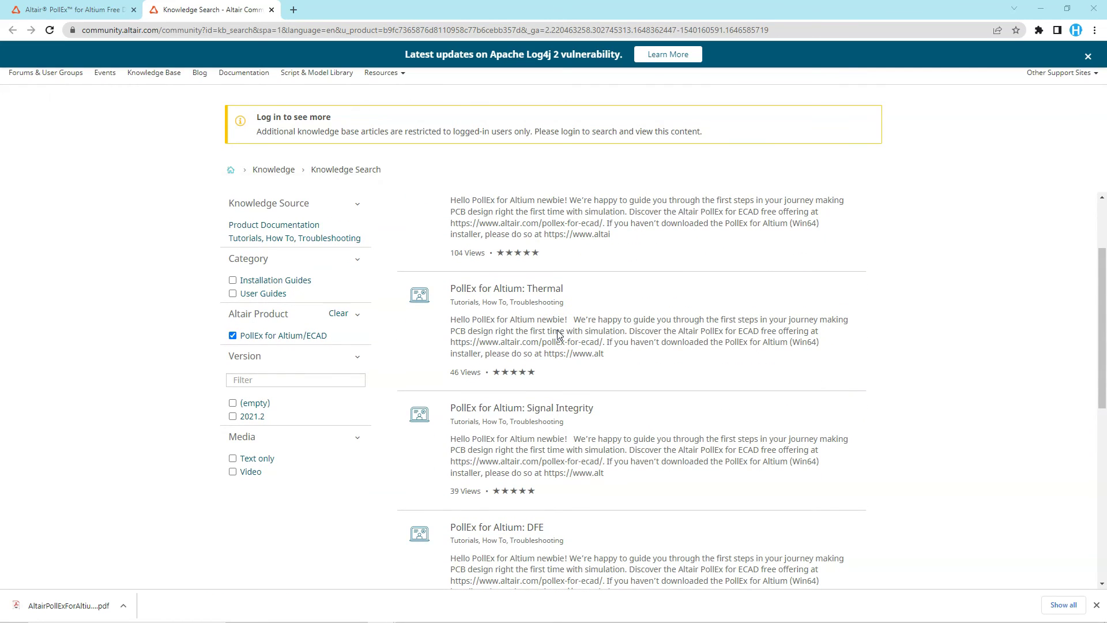
mouse_move(344, 619)
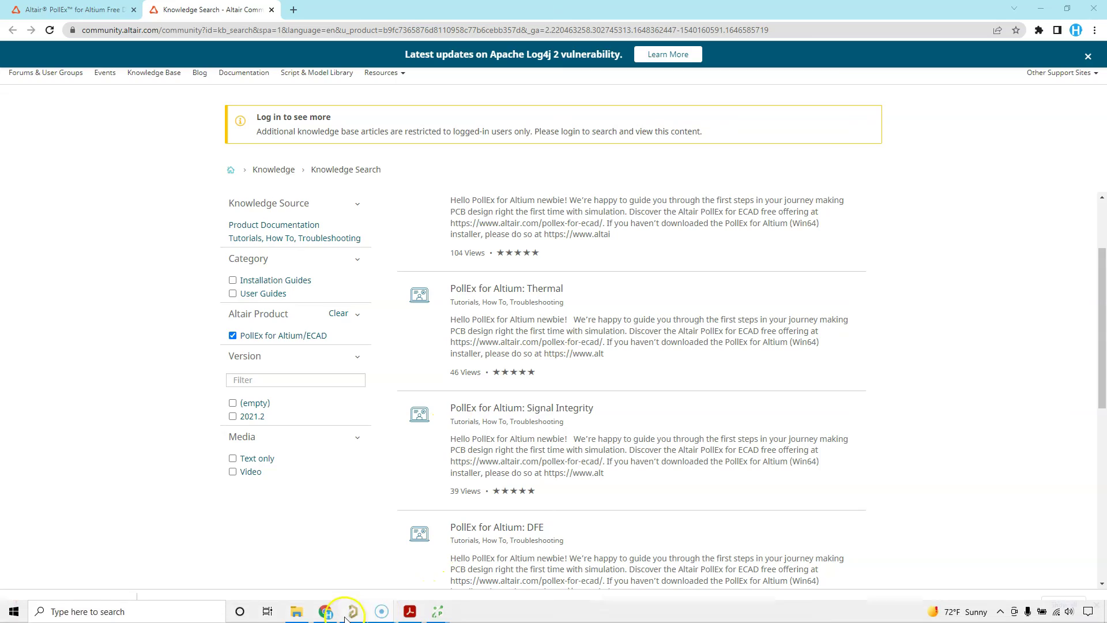
left_click(437, 611)
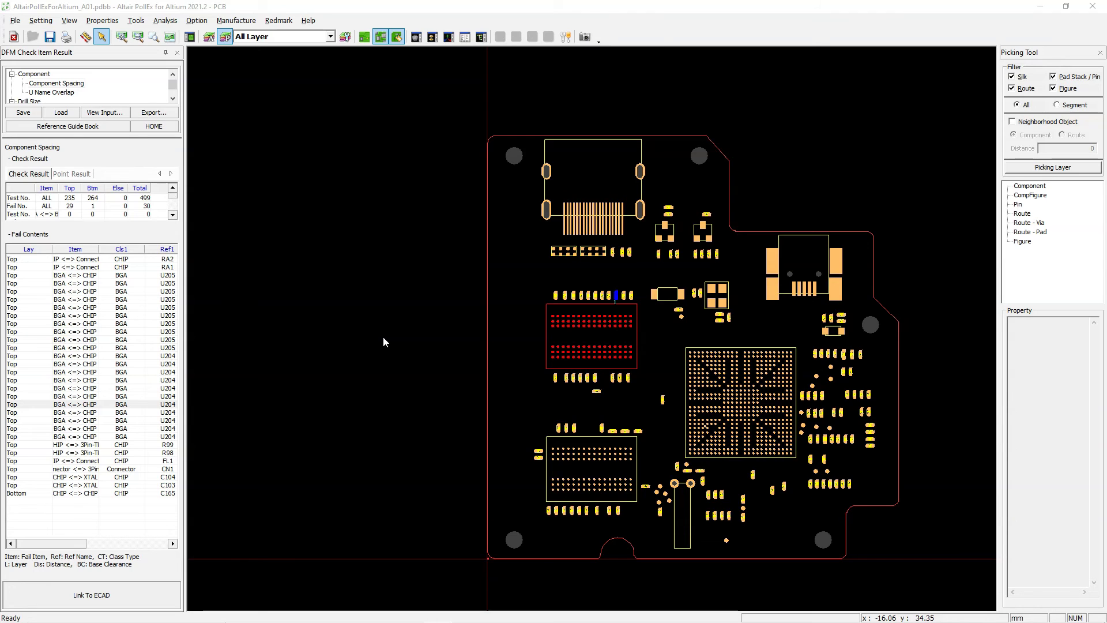
Try the unavailable Power Integrity analysis from the Analysis menu, then dismiss the menu.
left_click(165, 20)
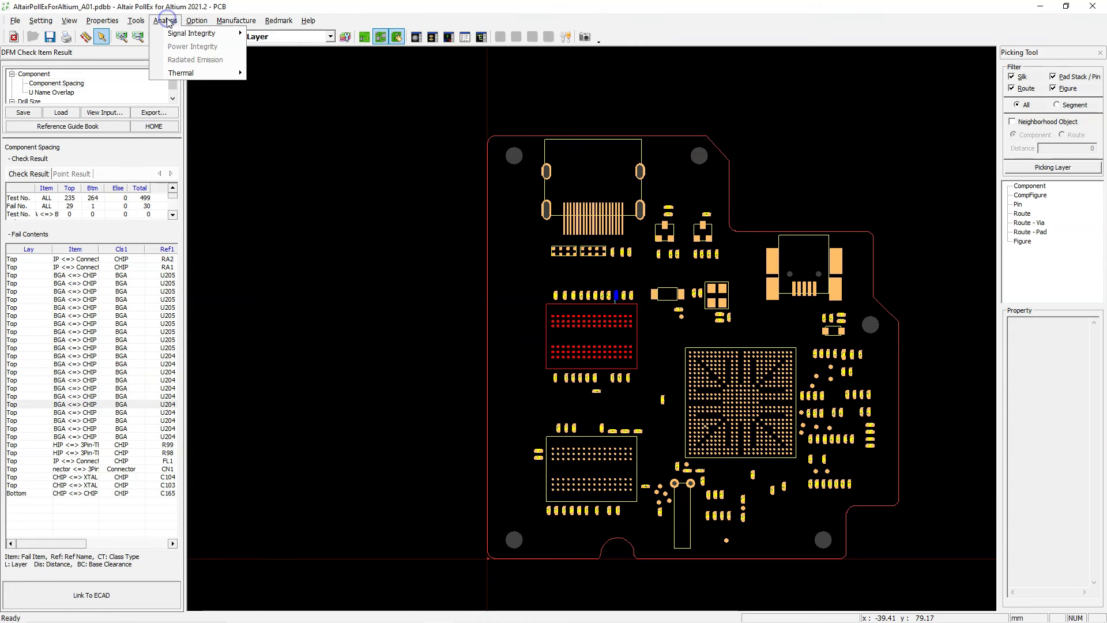
left_click(205, 52)
left_click(323, 224)
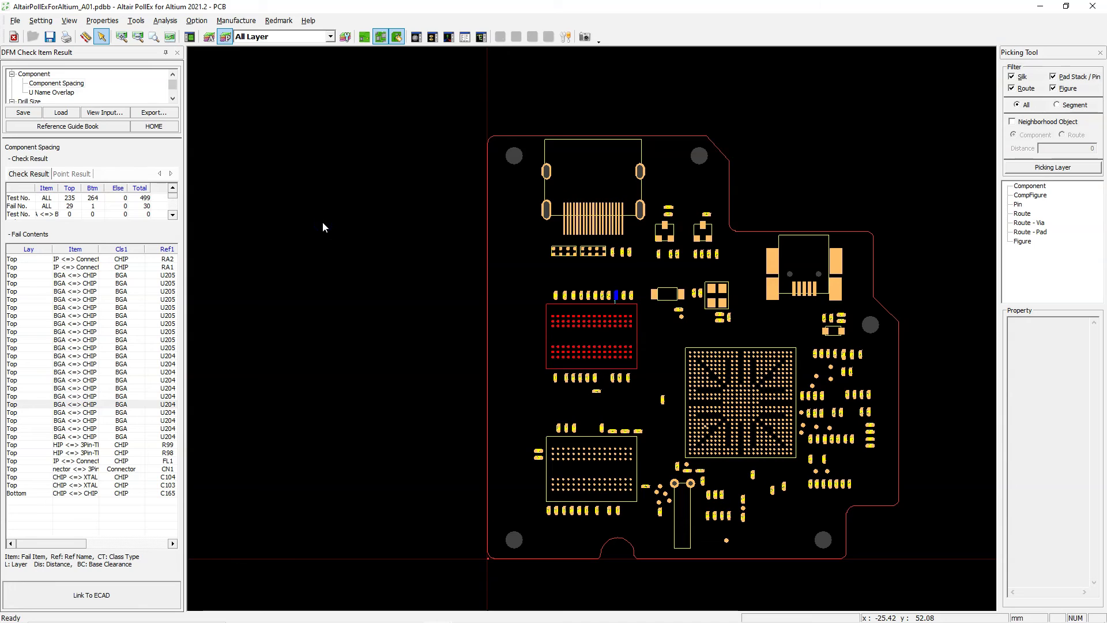
Zoom the PCB view and widen the DFM fail list so the Ref2 column shows.
scroll(323, 226, "down", 5)
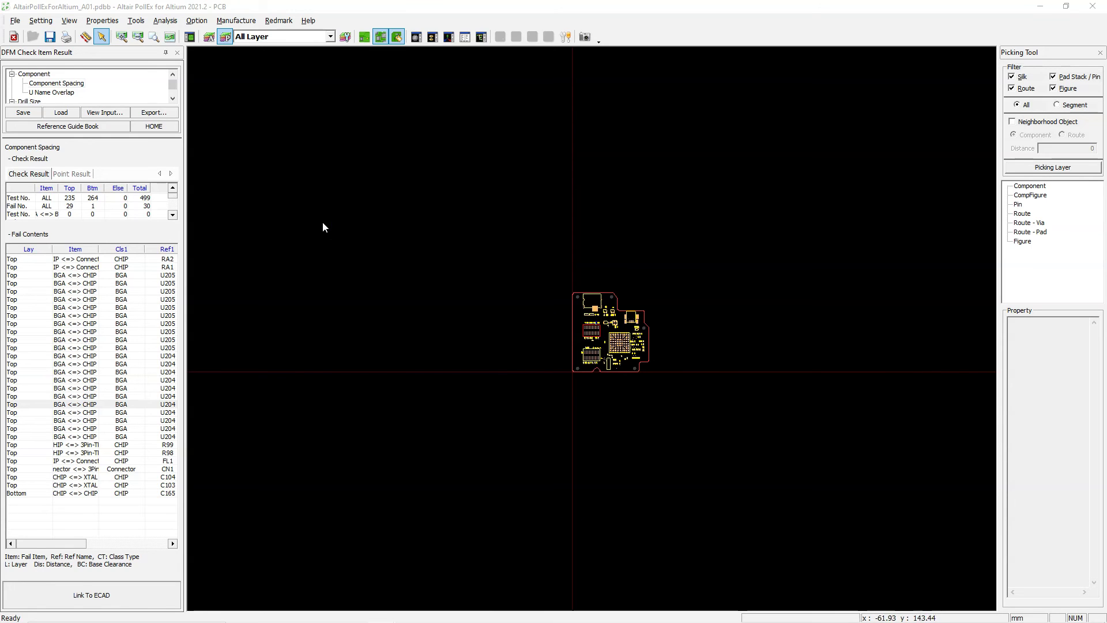
scroll(323, 227, "up", 3)
scroll(323, 226, "down", 2)
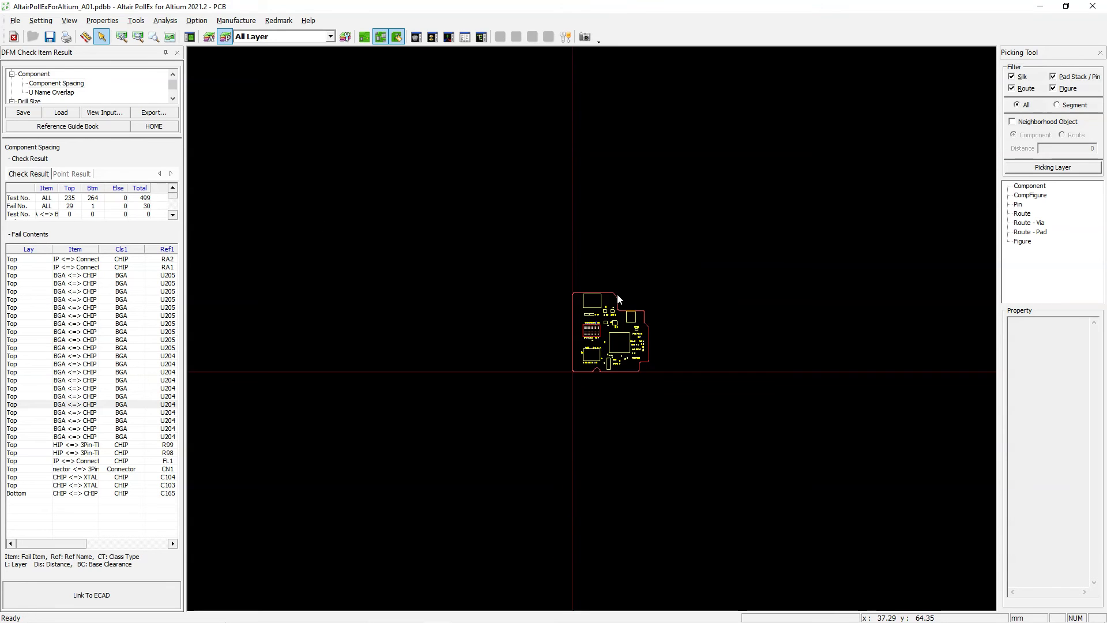
scroll(618, 298, "up", 2)
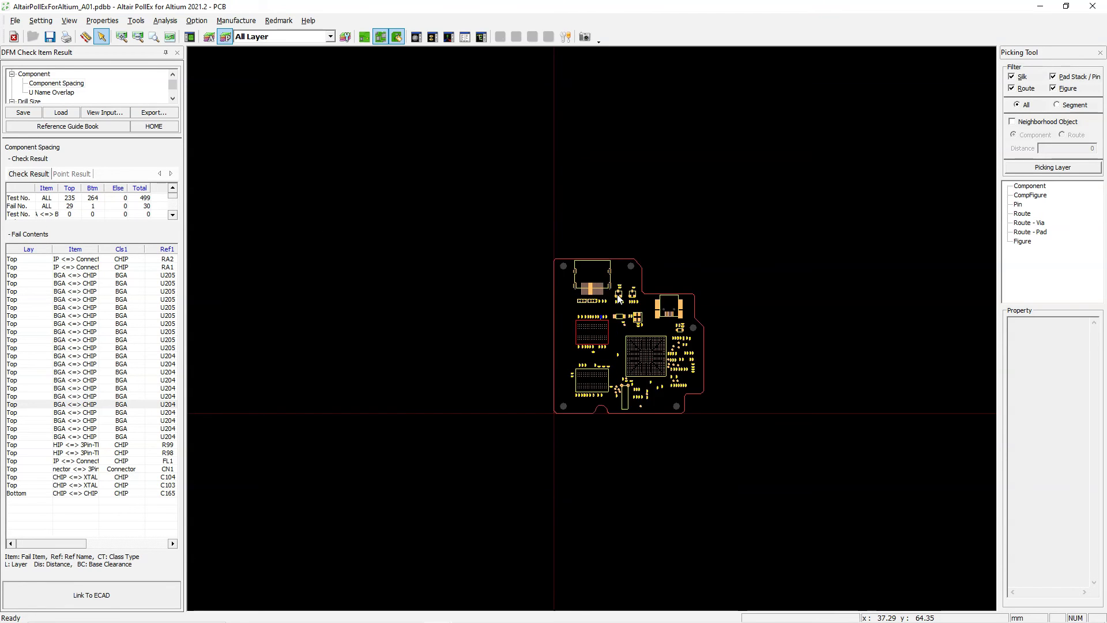
scroll(616, 295, "up", 2)
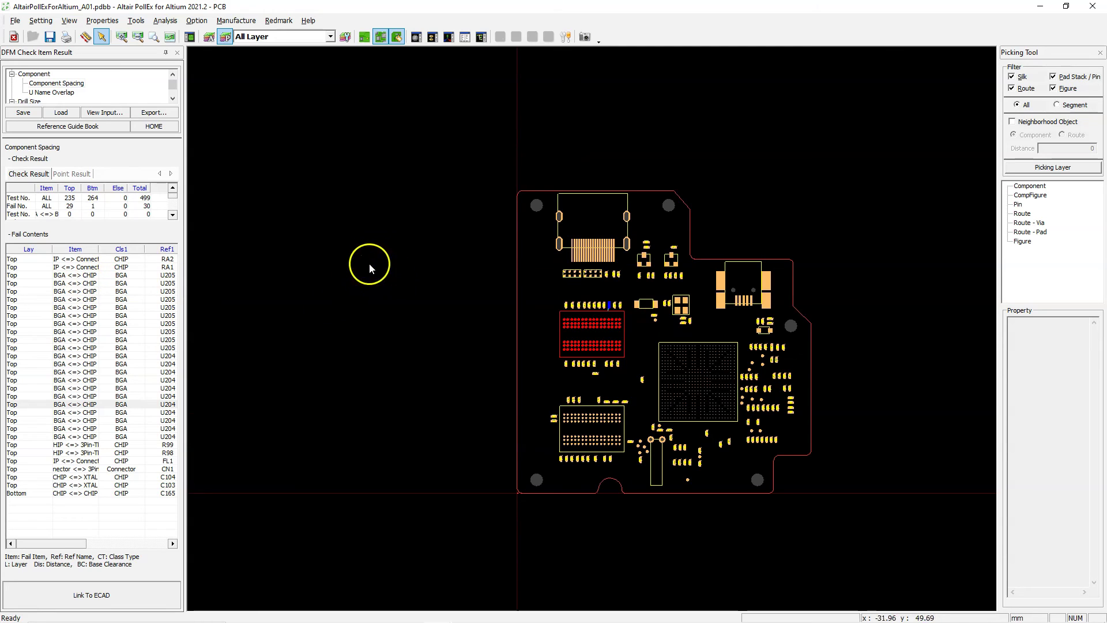
left_click_drag(186, 297, 276, 290)
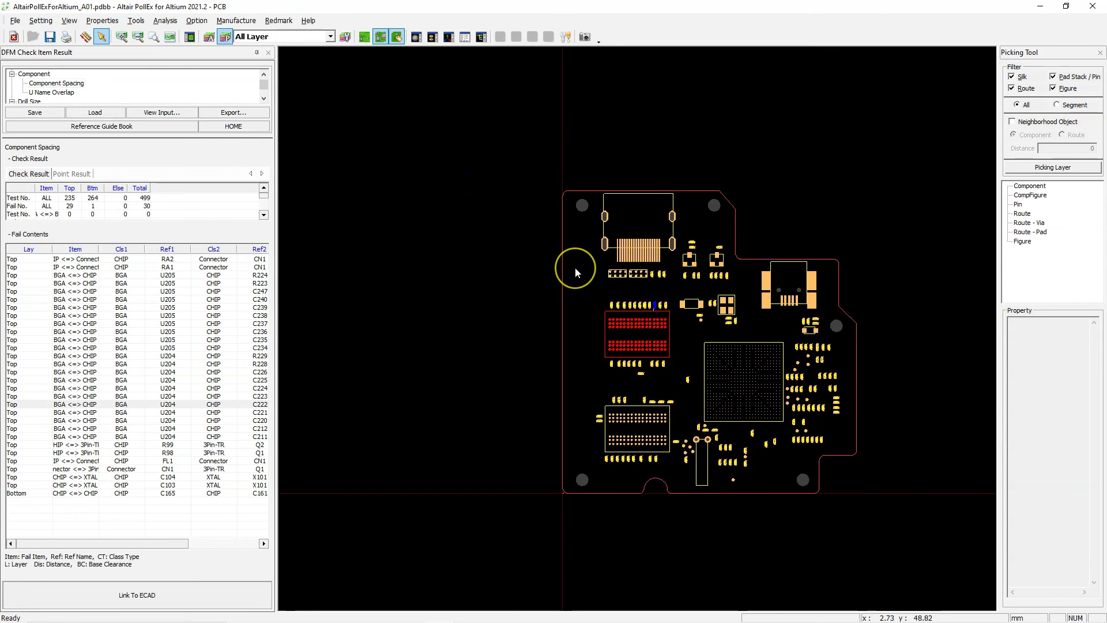
scroll(576, 268, "up", 1)
scroll(697, 264, "up", 1)
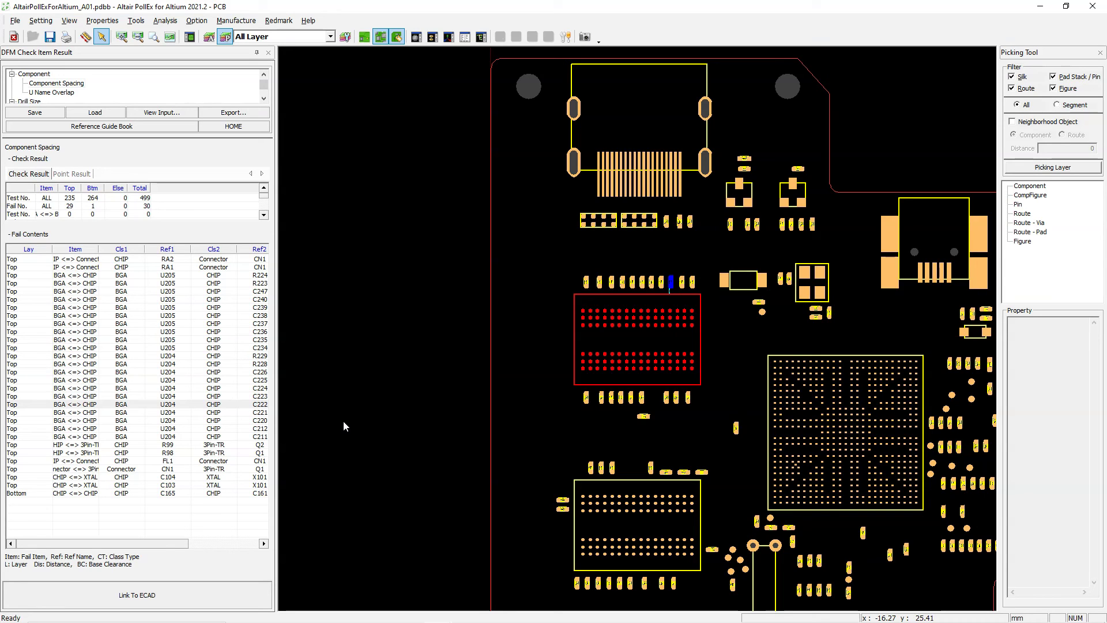
Bring the Altium Designer AltairPollExForAltium_A01.PcbDoc layout forward beside PollEx.
left_click(417, 349)
left_click(736, 345)
left_click(349, 86)
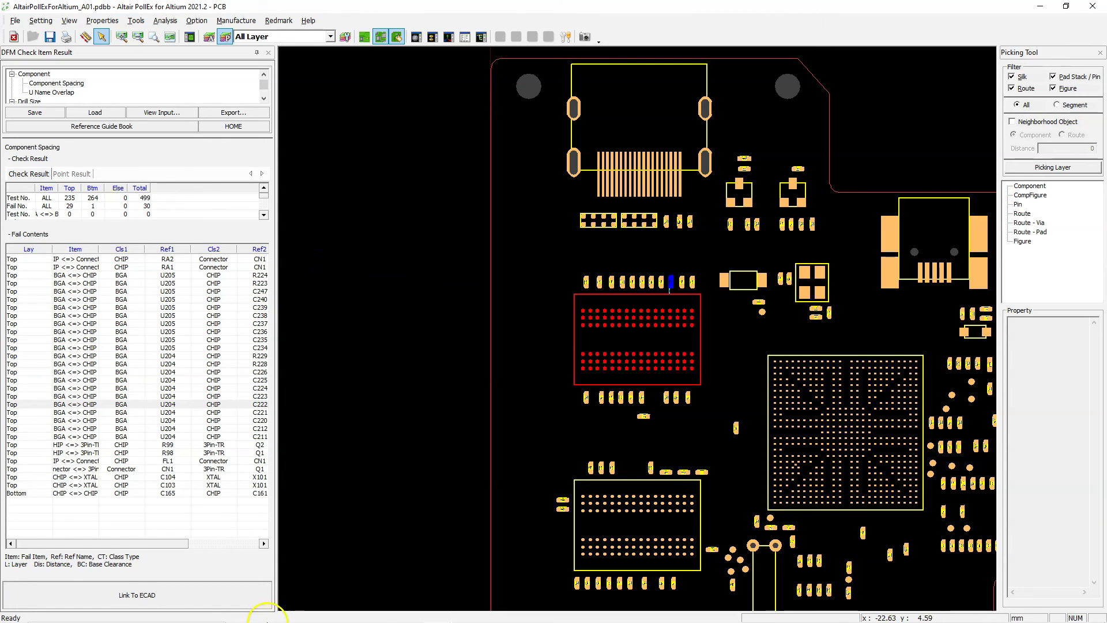
mouse_move(363, 610)
left_click(372, 562)
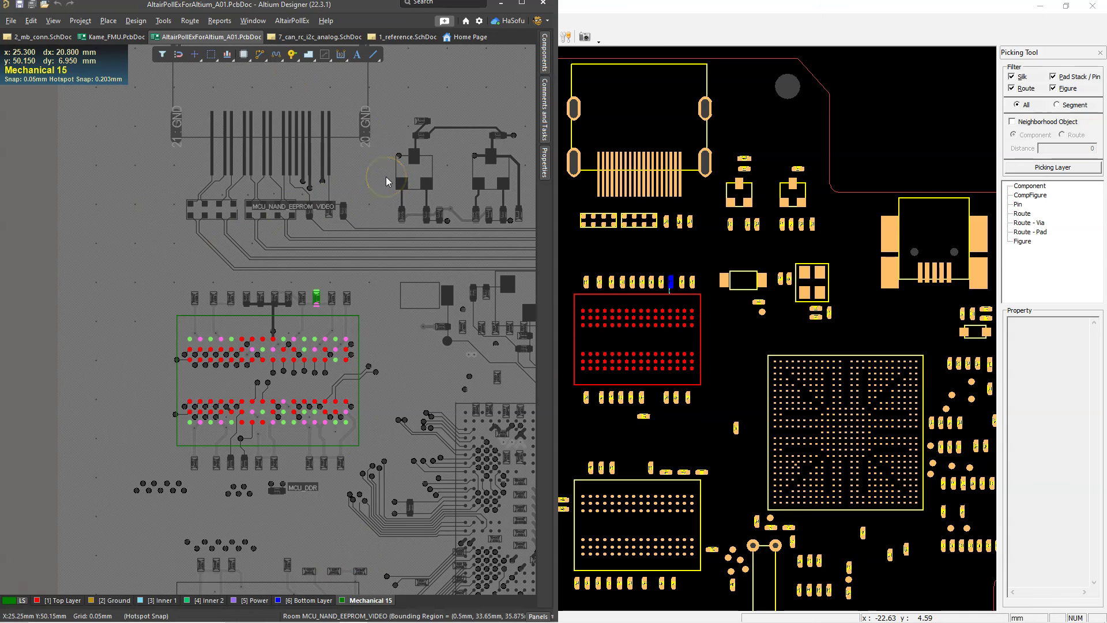
Bring the PollEx board view back to the front.
left_click(940, 130)
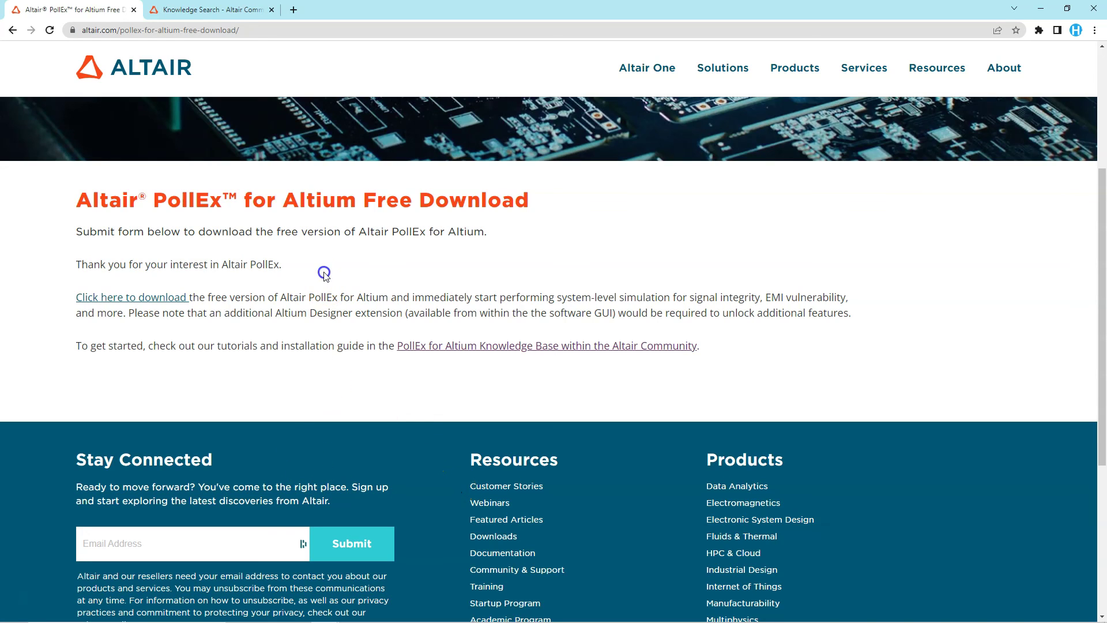
Highlight and clear part of the download page heading, then move to the Knowledge Search tab.
left_click_drag(515, 202, 380, 209)
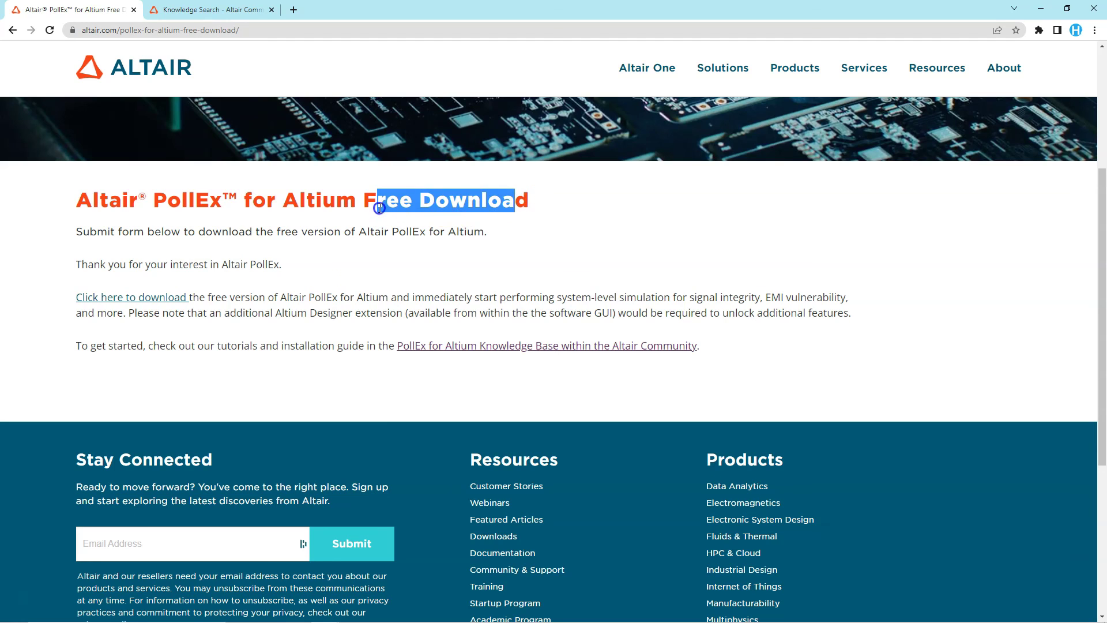
left_click(400, 267)
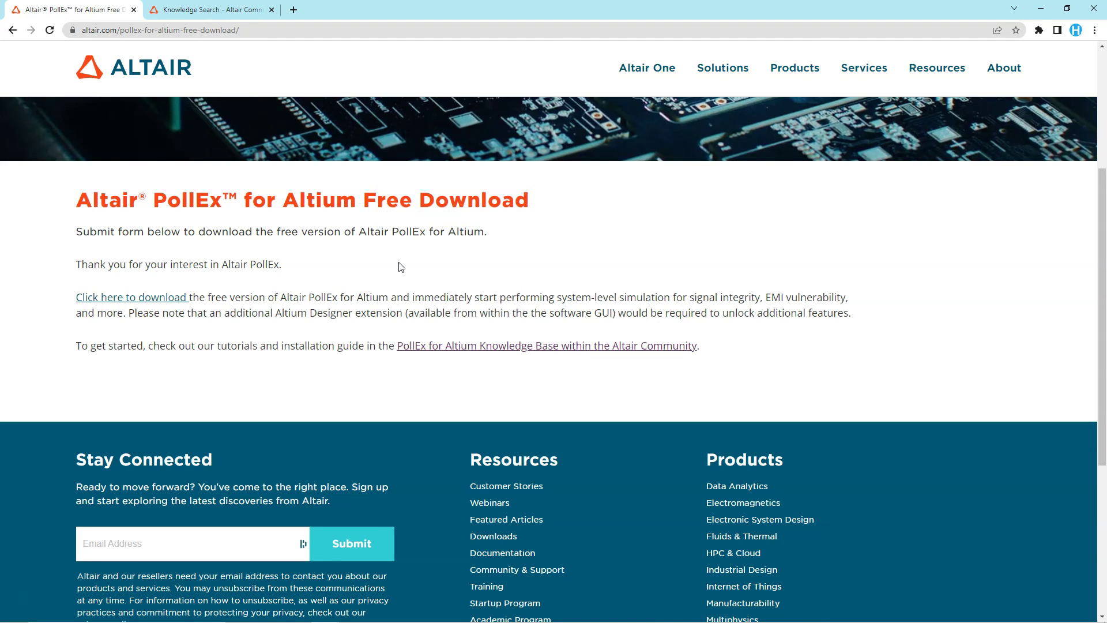
key("ctrl+Tab")
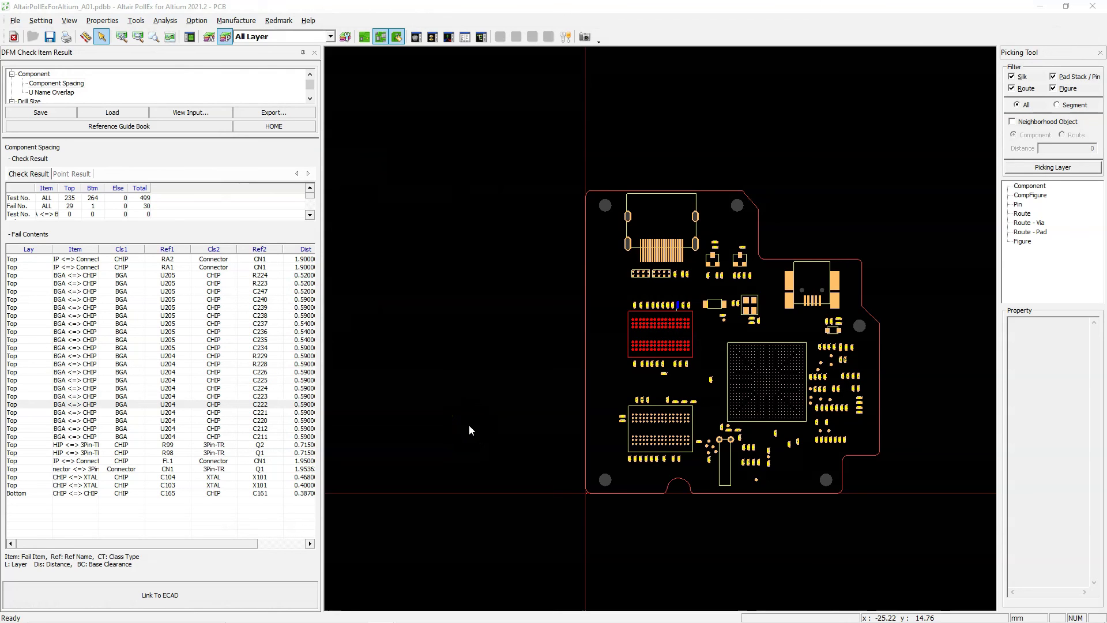
Briefly check the Altium Designer layout, then return to the PollEx A01 board.
left_click(460, 454)
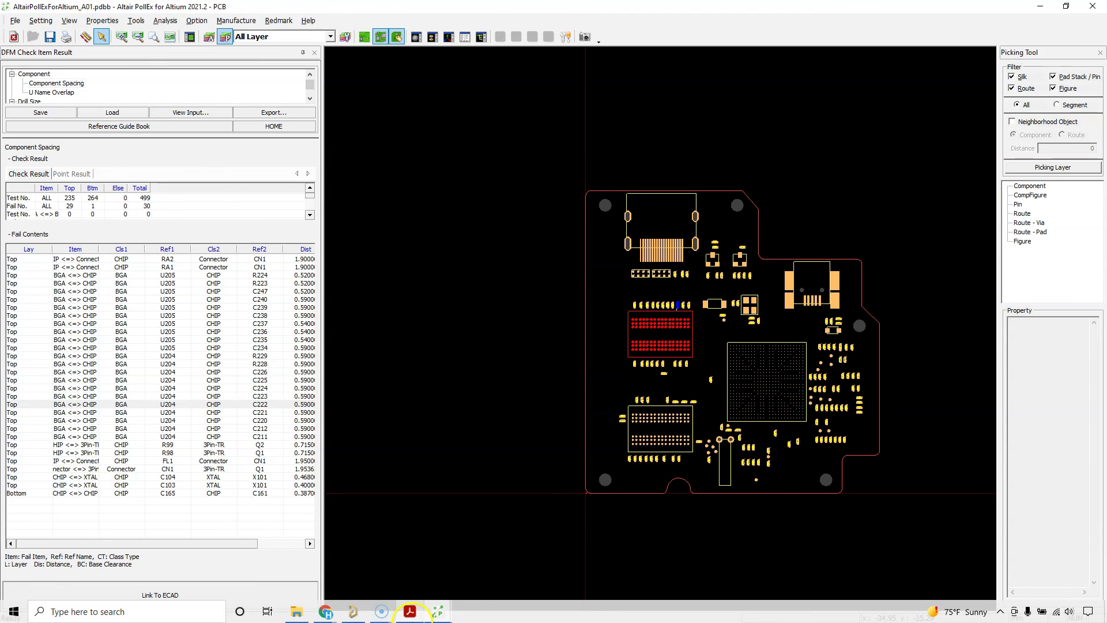
left_click(462, 305)
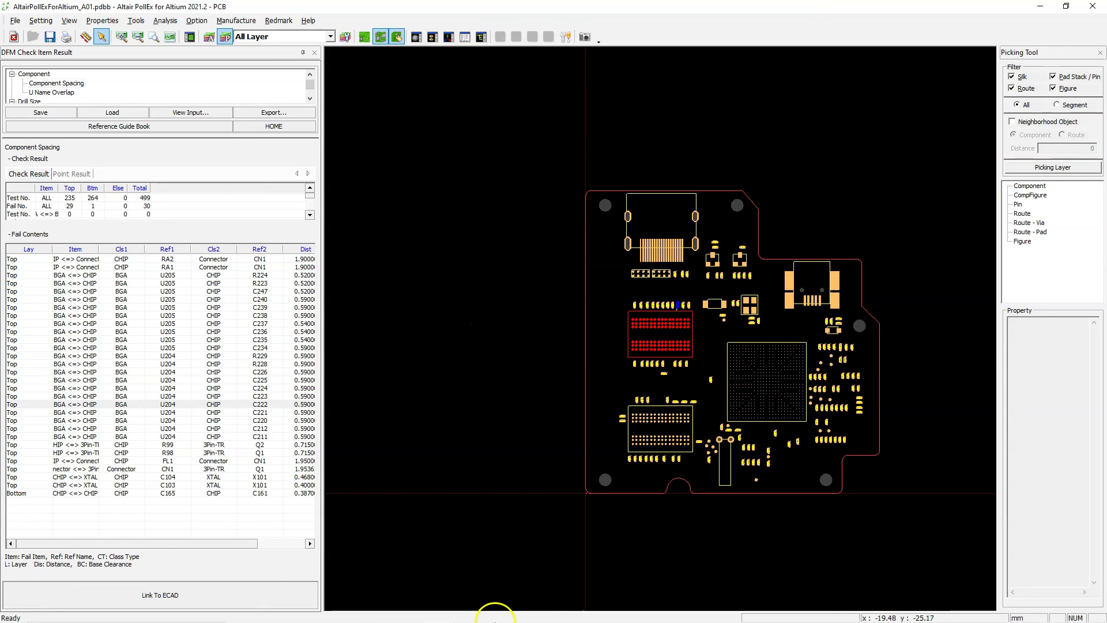
mouse_move(502, 620)
left_click(353, 611)
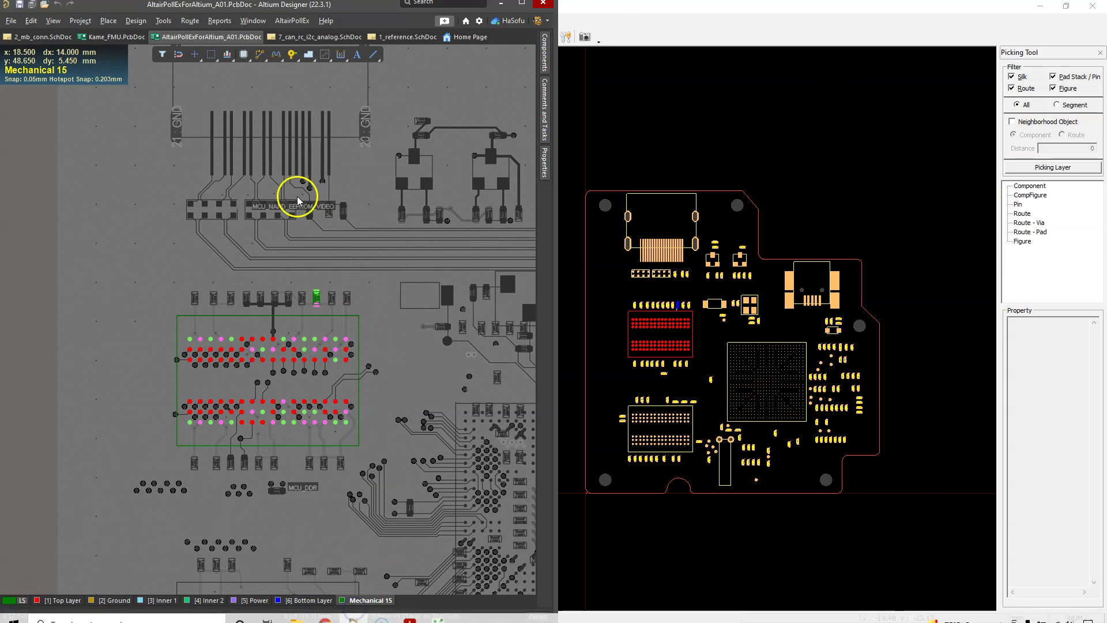
scroll(378, 249, "down", 2)
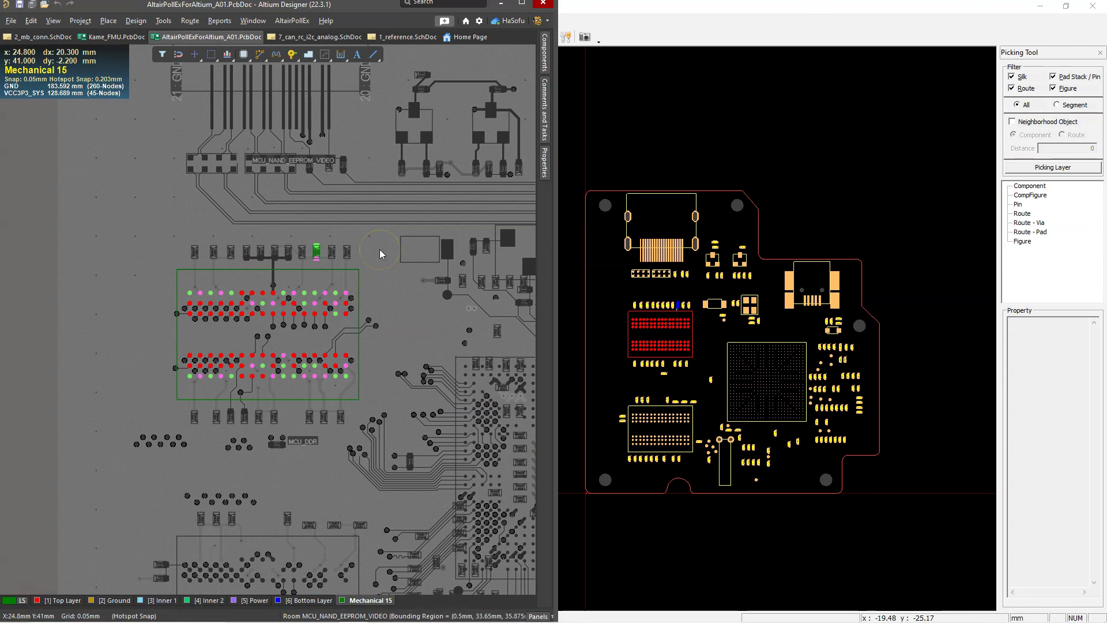
key("alt+Tab")
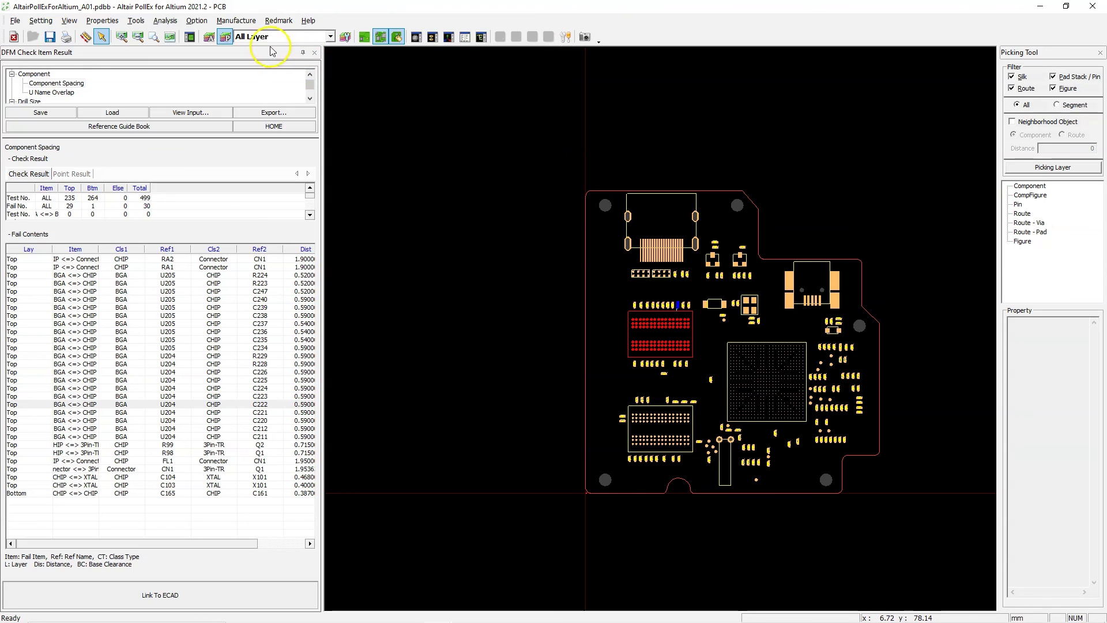
Reach Net Topology Analysis under the Analysis menu's Signal Integrity submenu.
left_click(165, 21)
mouse_move(181, 33)
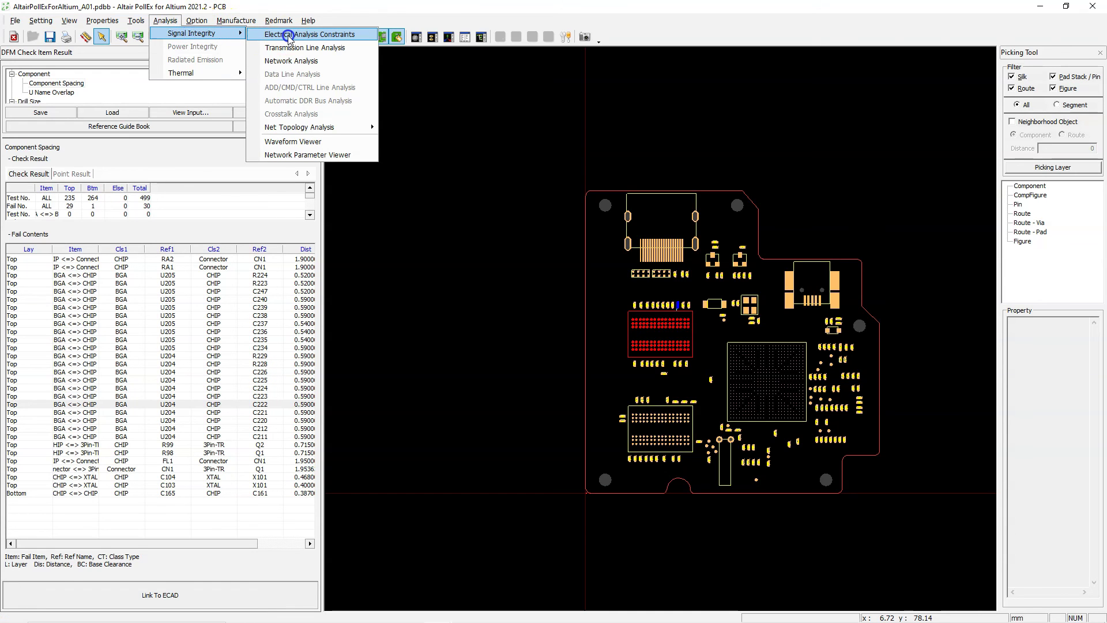
mouse_move(311, 132)
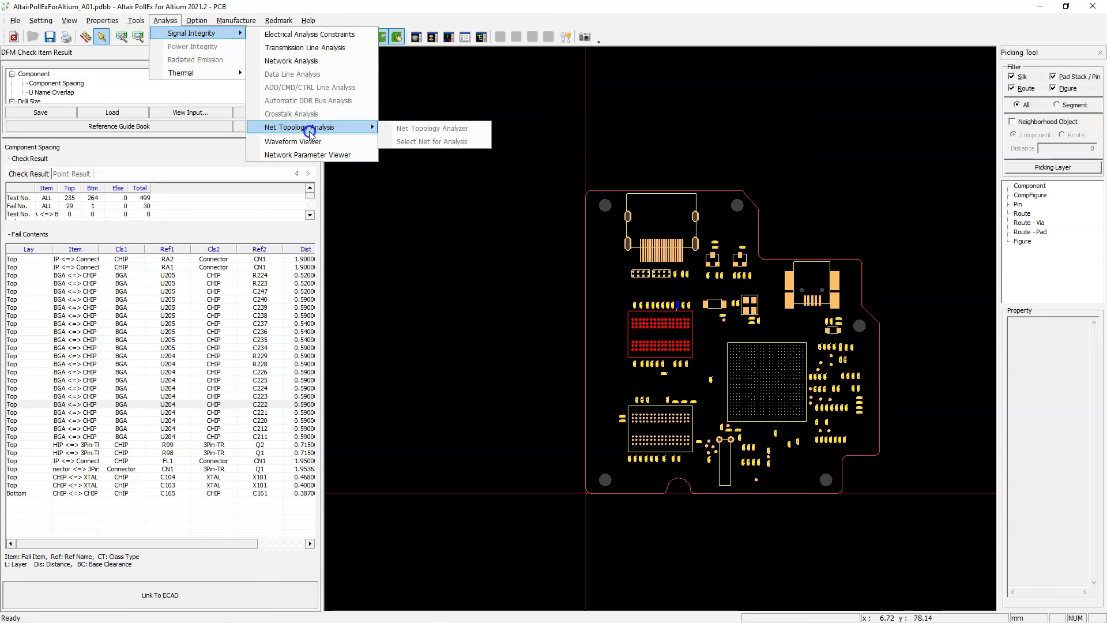